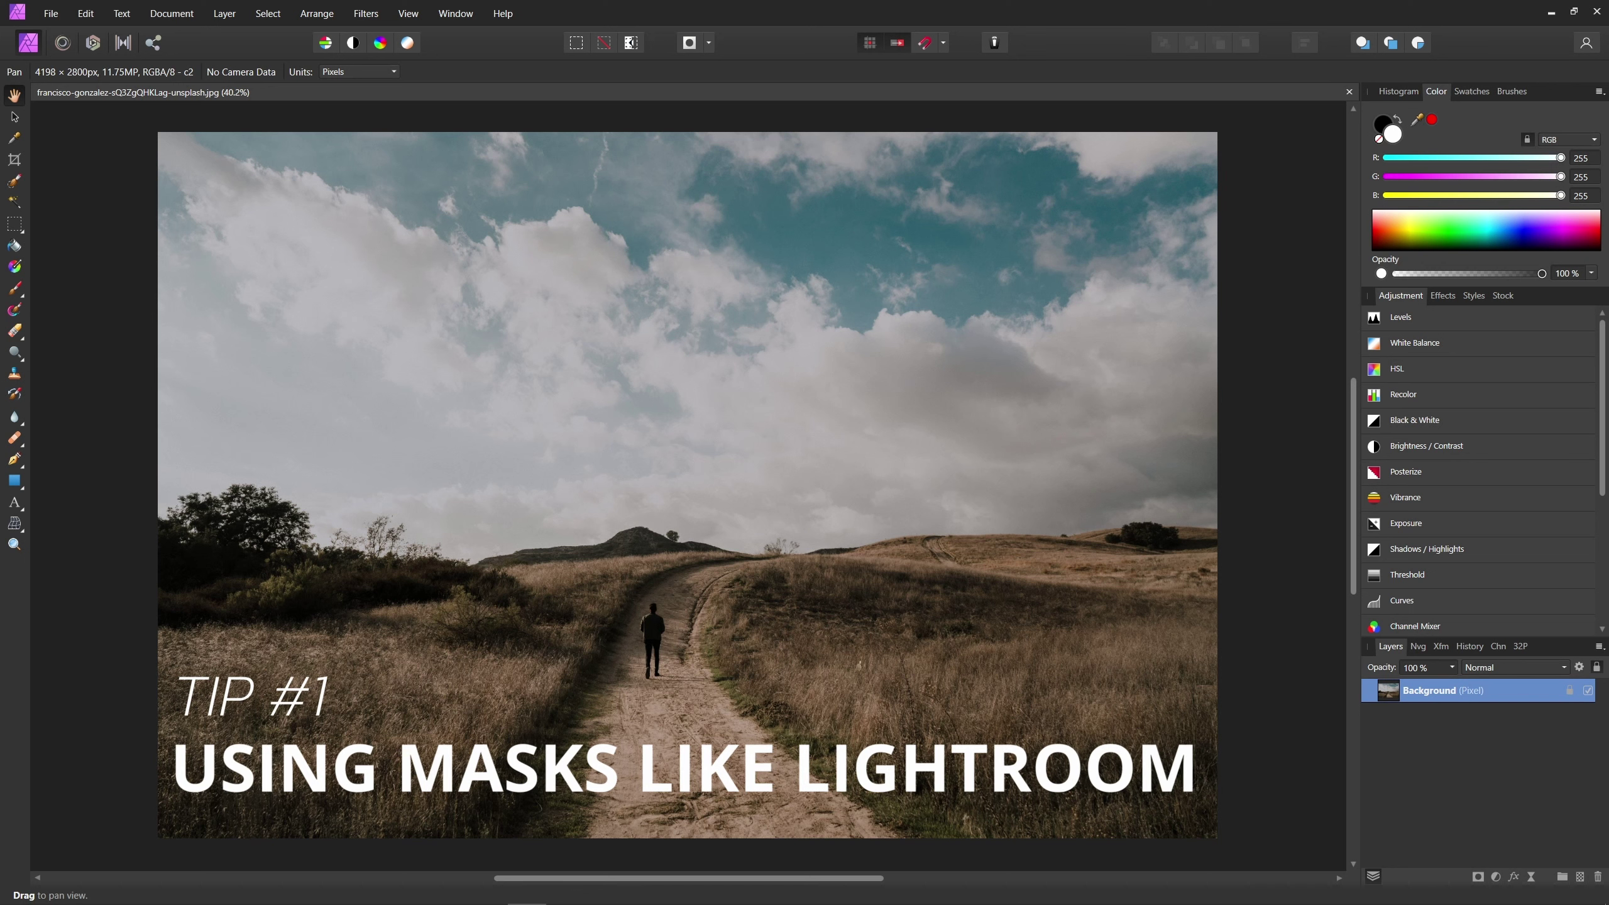
# Add a default Curves adjustment and lift its midpoint to brighten the landscape.
pyautogui.moveTo(1438, 596)
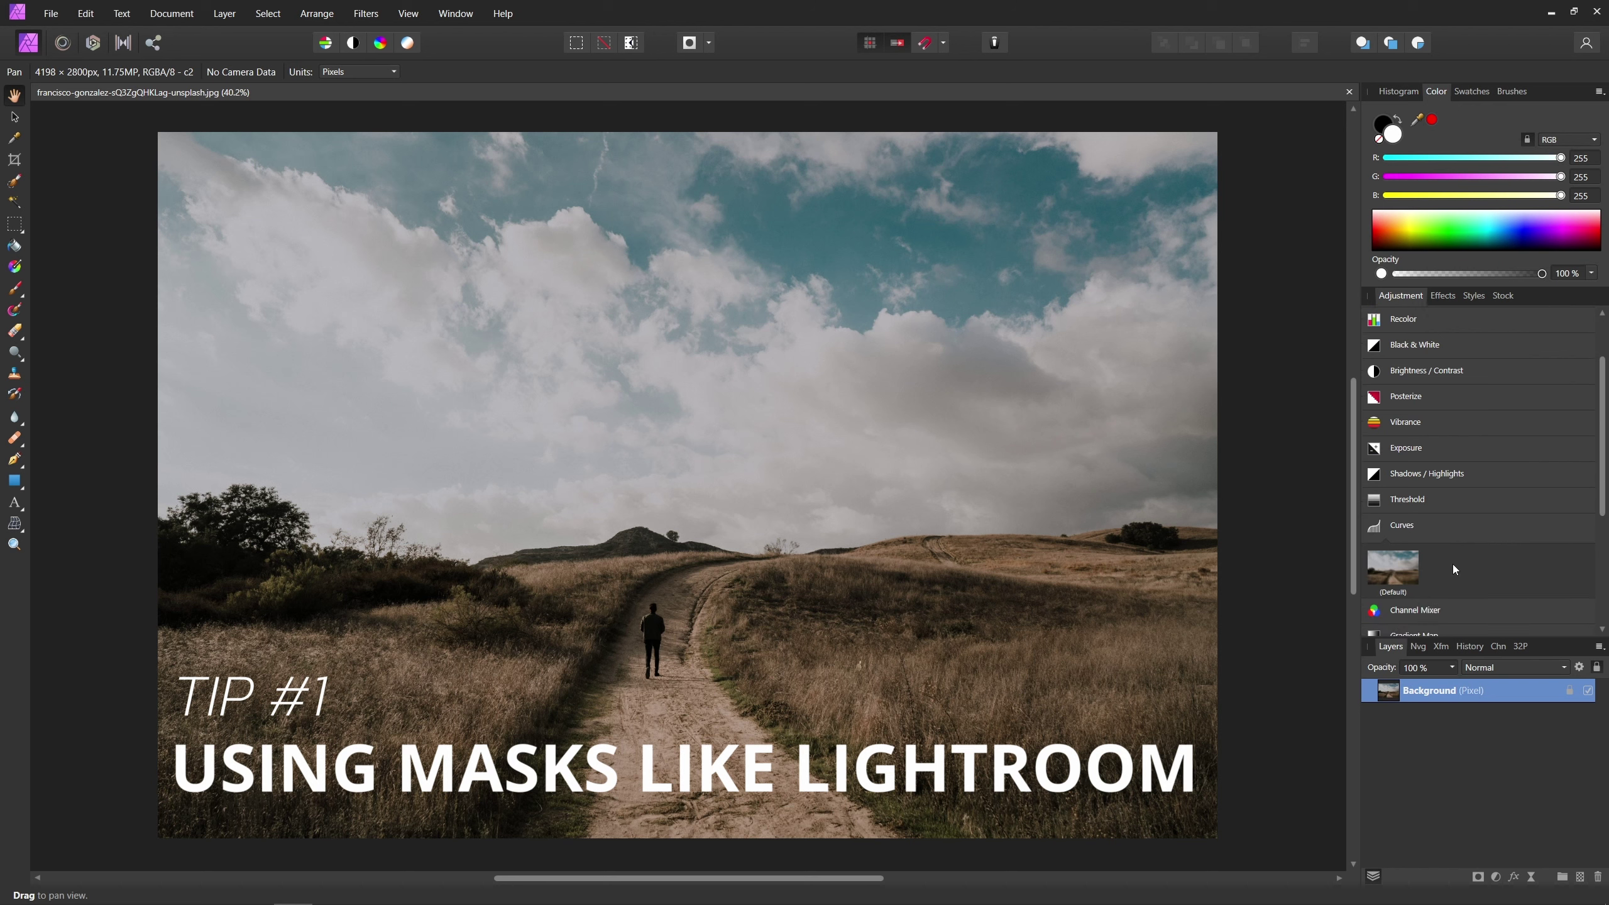
pyautogui.click(1406, 569)
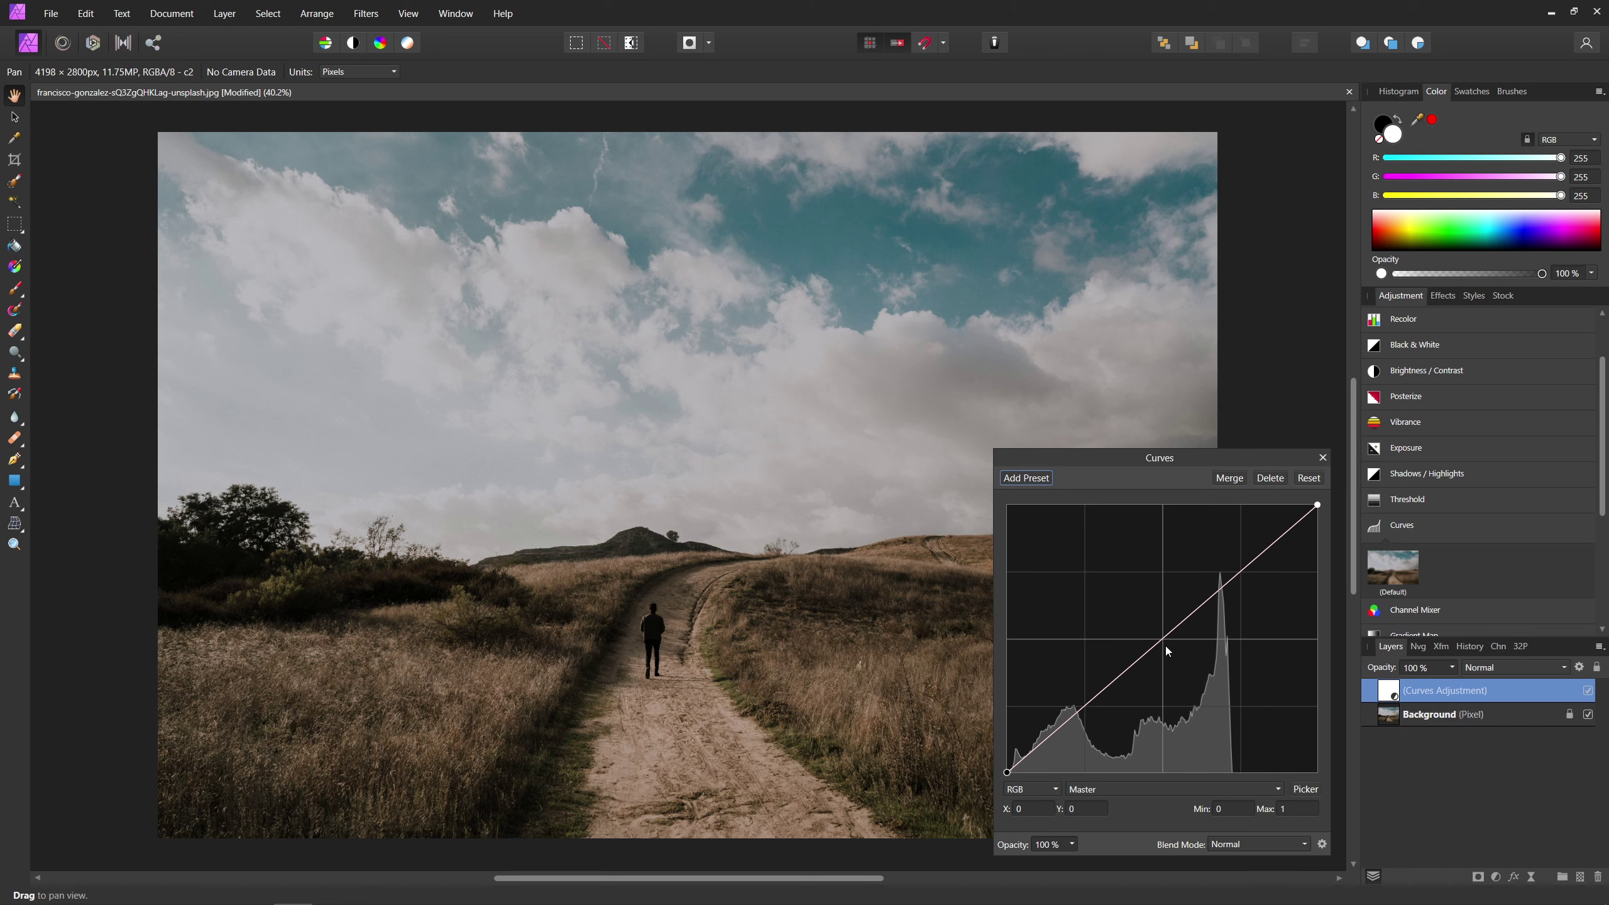
pyautogui.moveTo(1162, 636); pyautogui.dragTo(1144, 616)
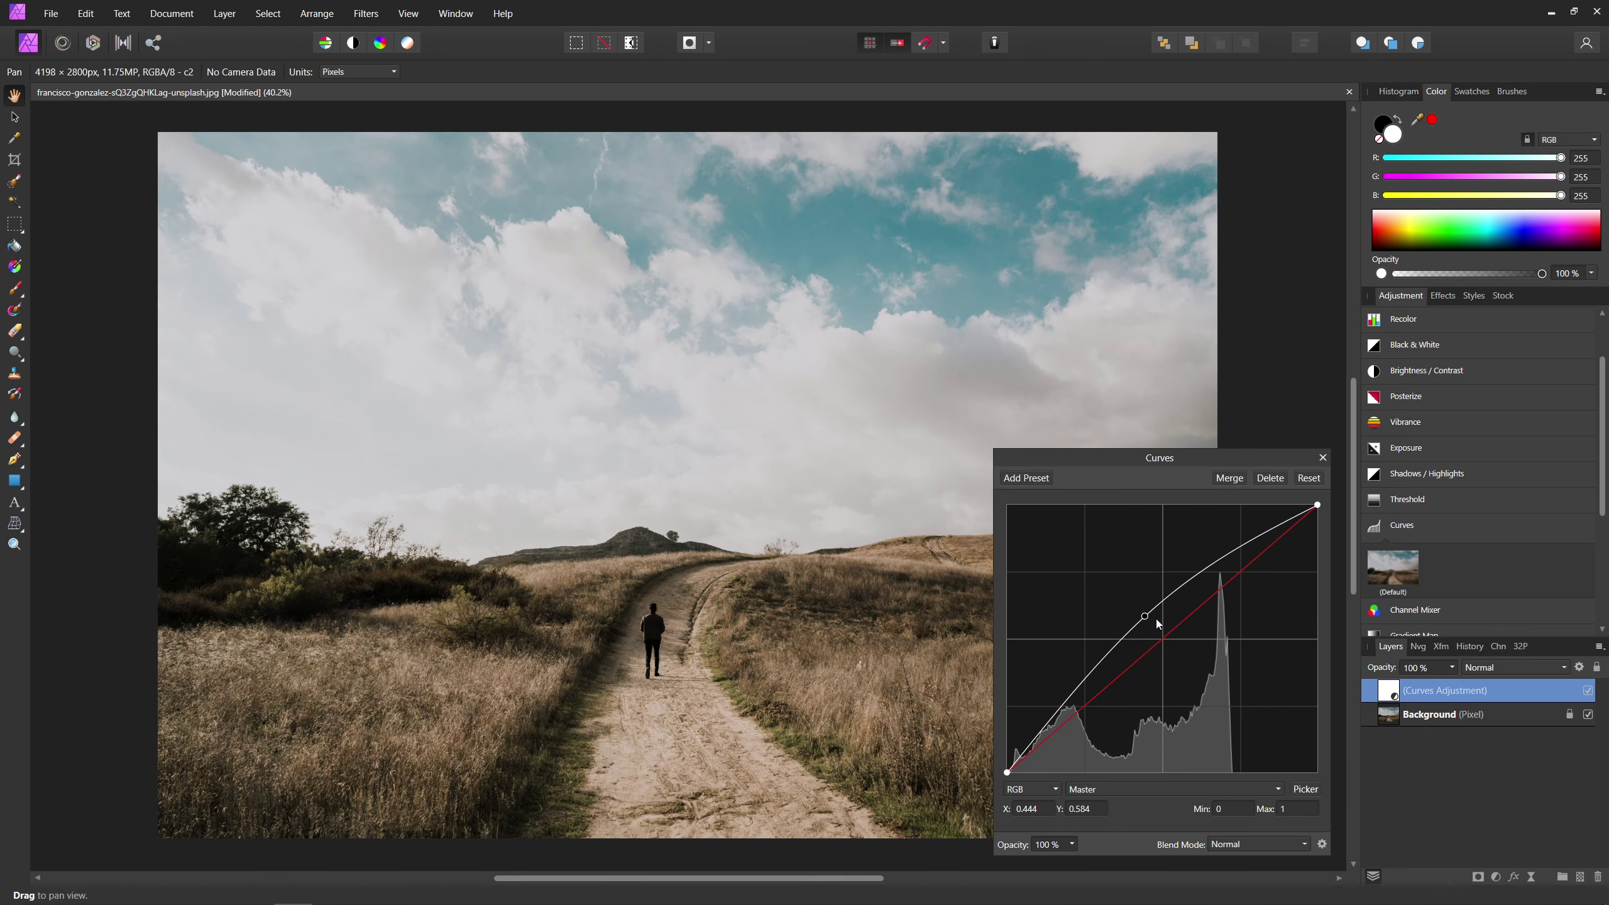
pyautogui.click(1322, 459)
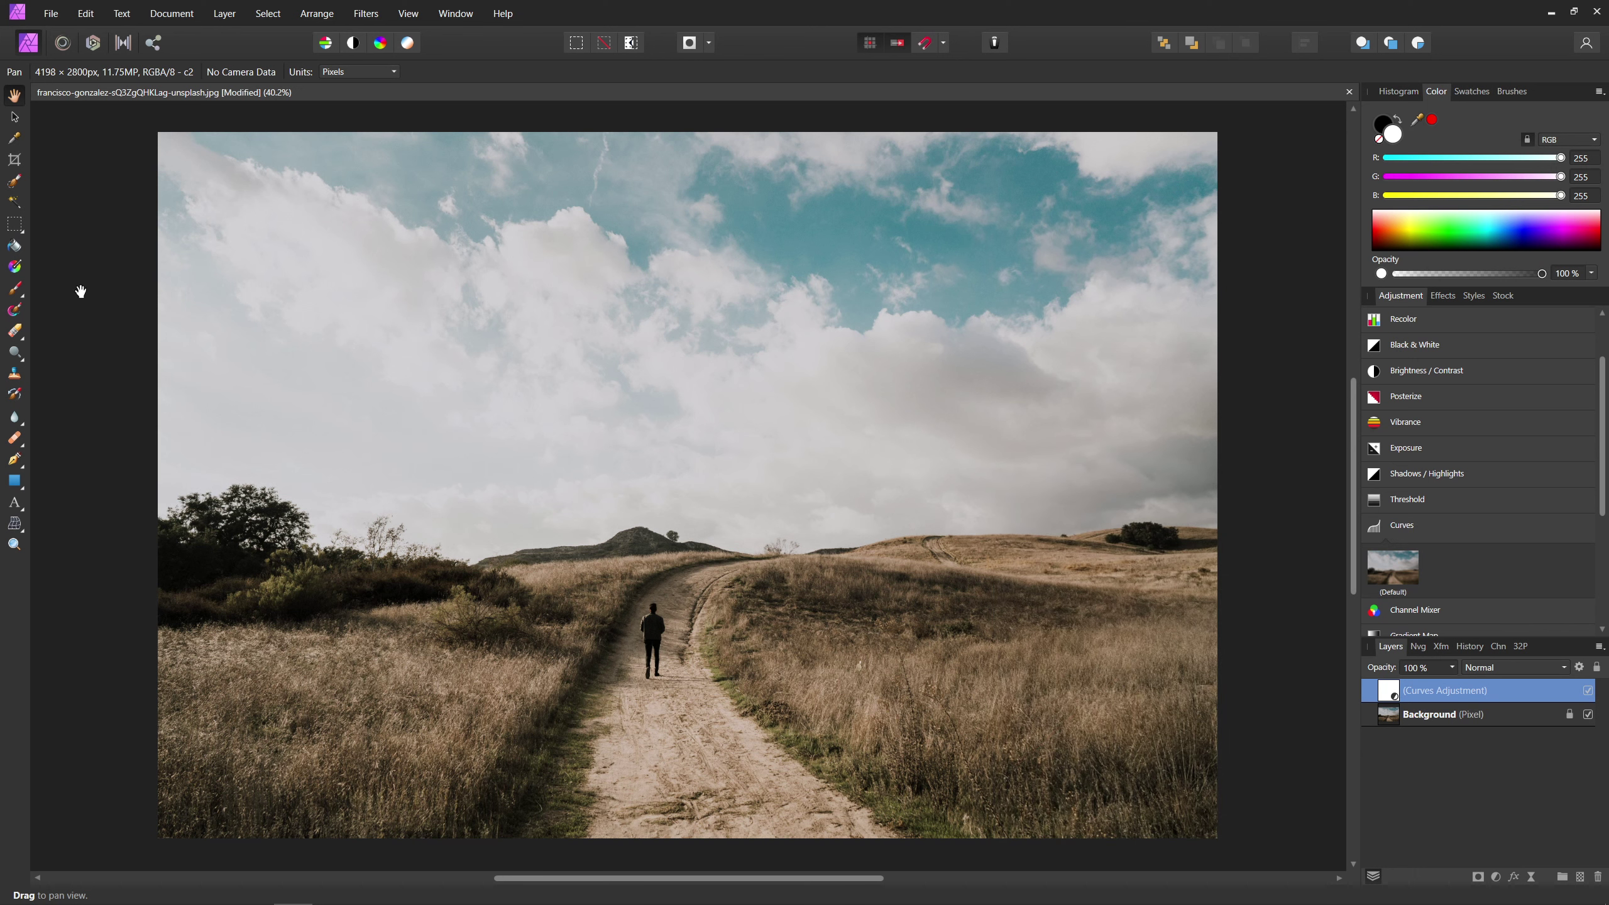
# Mask the Curves layer with a vertical linear gradient from the image bottom to the hilltop.
pyautogui.click(15, 267)
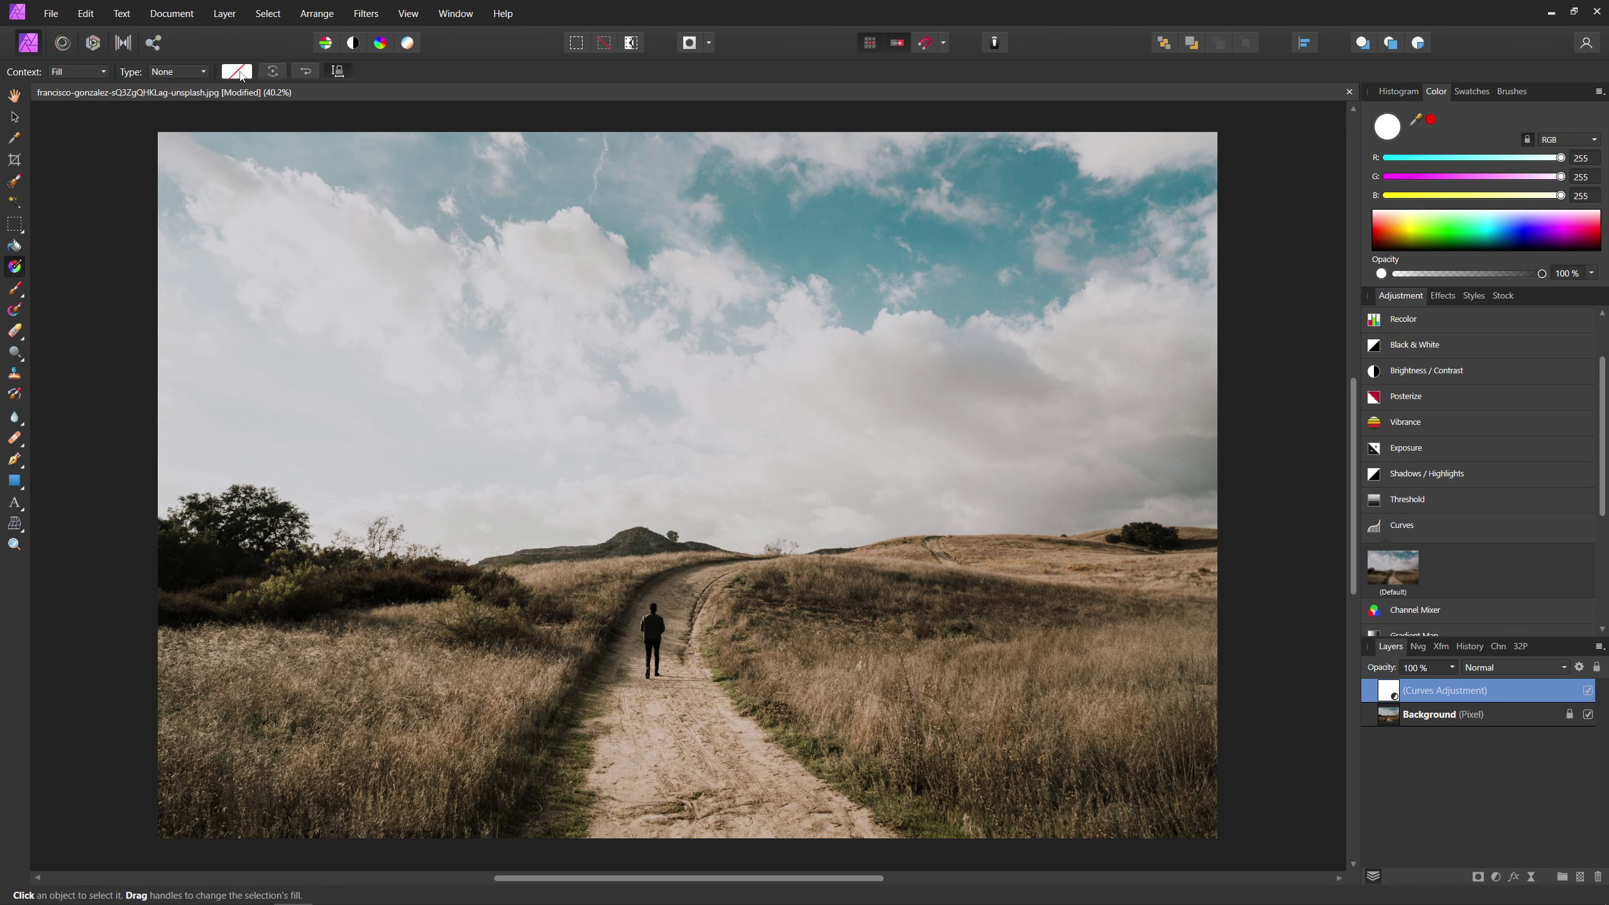
pyautogui.click(239, 72)
pyautogui.click(222, 100)
pyautogui.moveTo(679, 821); pyautogui.dragTo(675, 306)
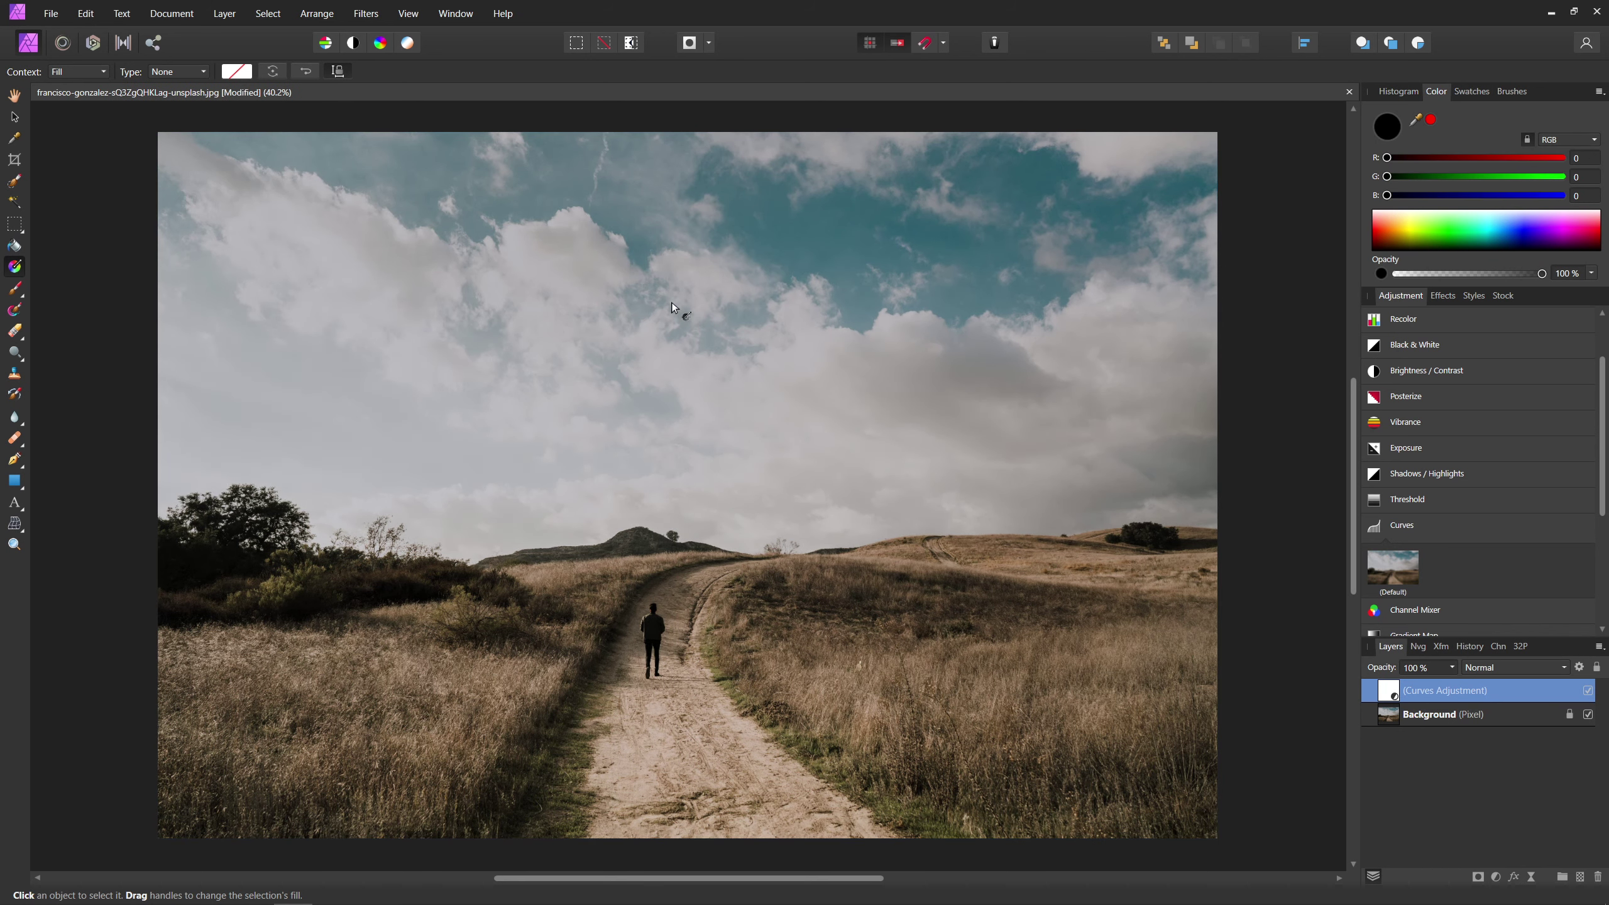
pyautogui.moveTo(685, 472); pyautogui.dragTo(685, 529)
pyautogui.moveTo(678, 816); pyautogui.dragTo(677, 834)
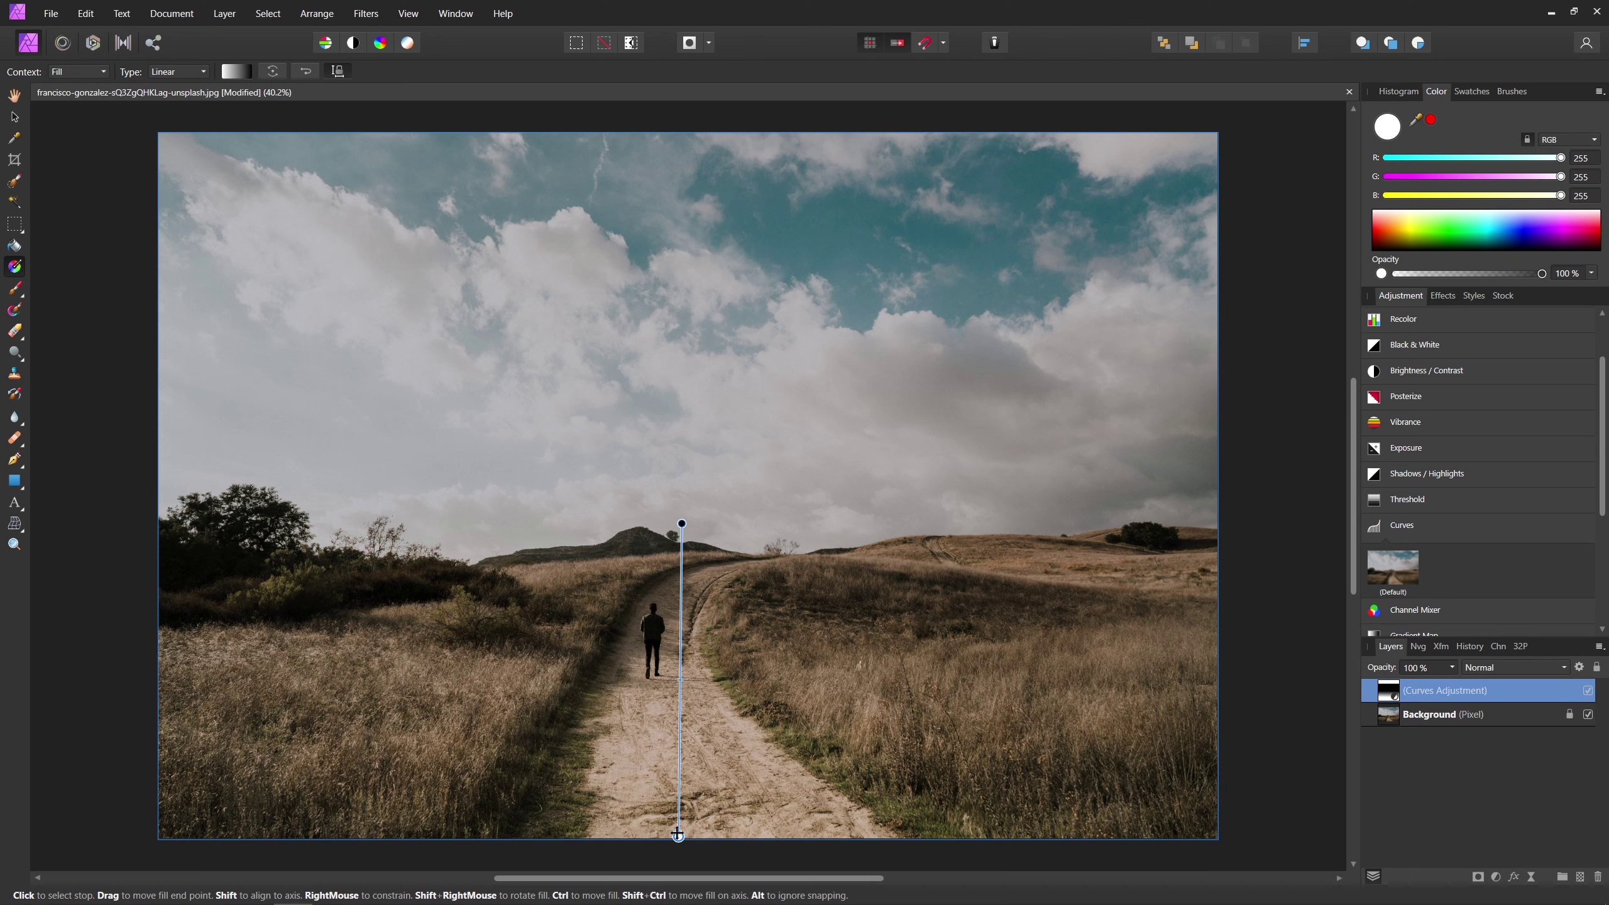
pyautogui.moveTo(681, 523)
pyautogui.mouseDown()
pyautogui.moveTo(697, 323)
pyautogui.moveTo(680, 536)
pyautogui.mouseUp()
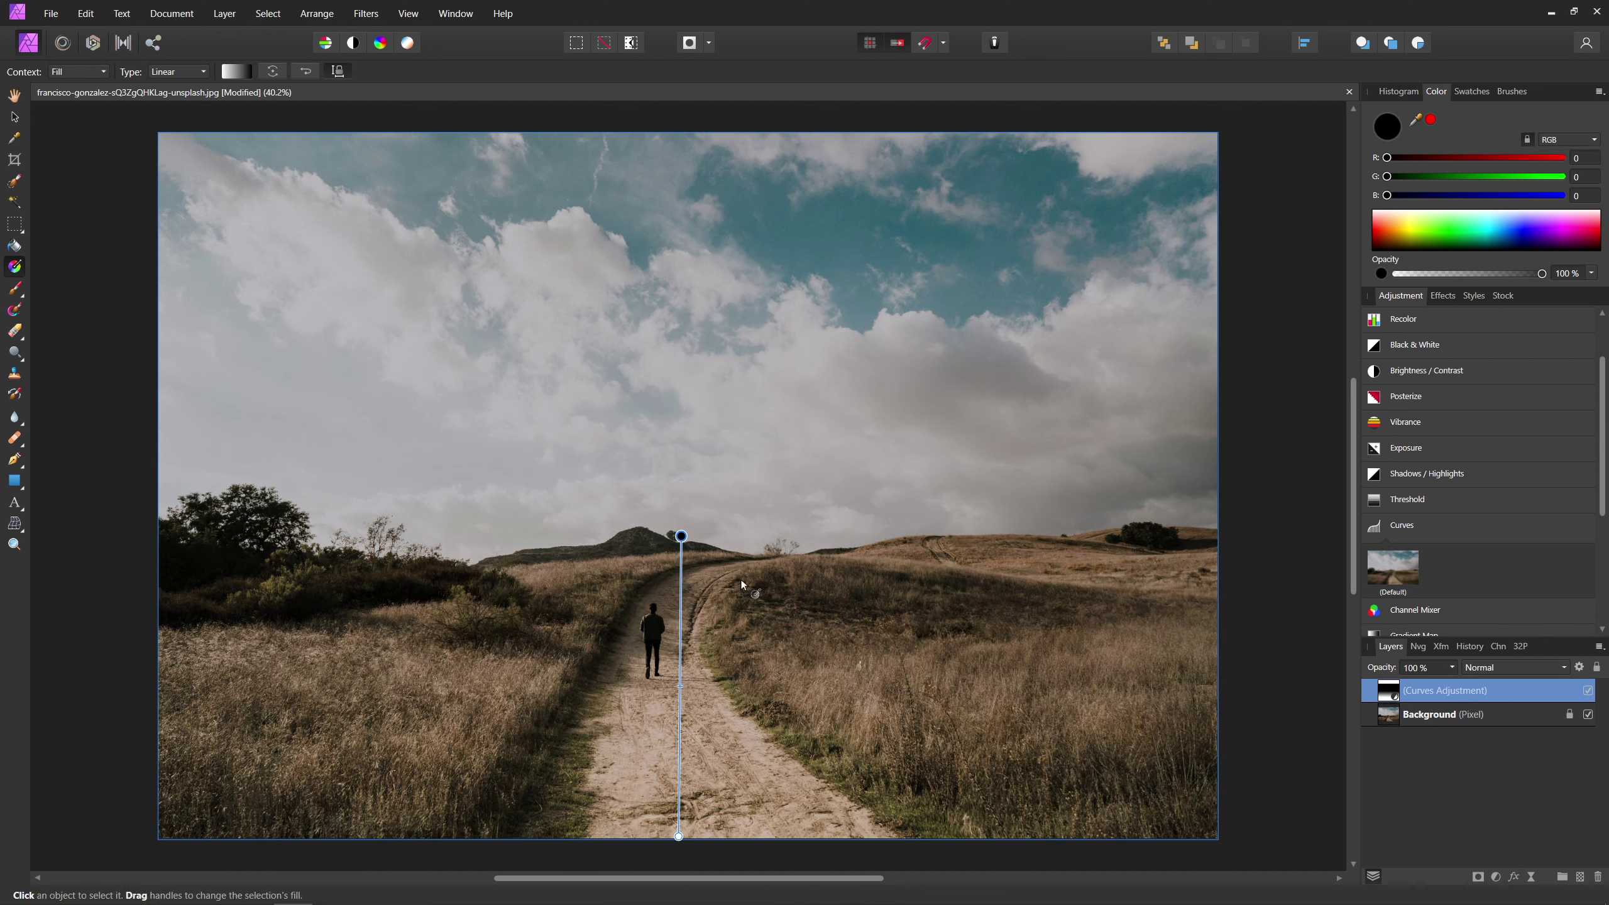
pyautogui.doubleClick(1391, 696)
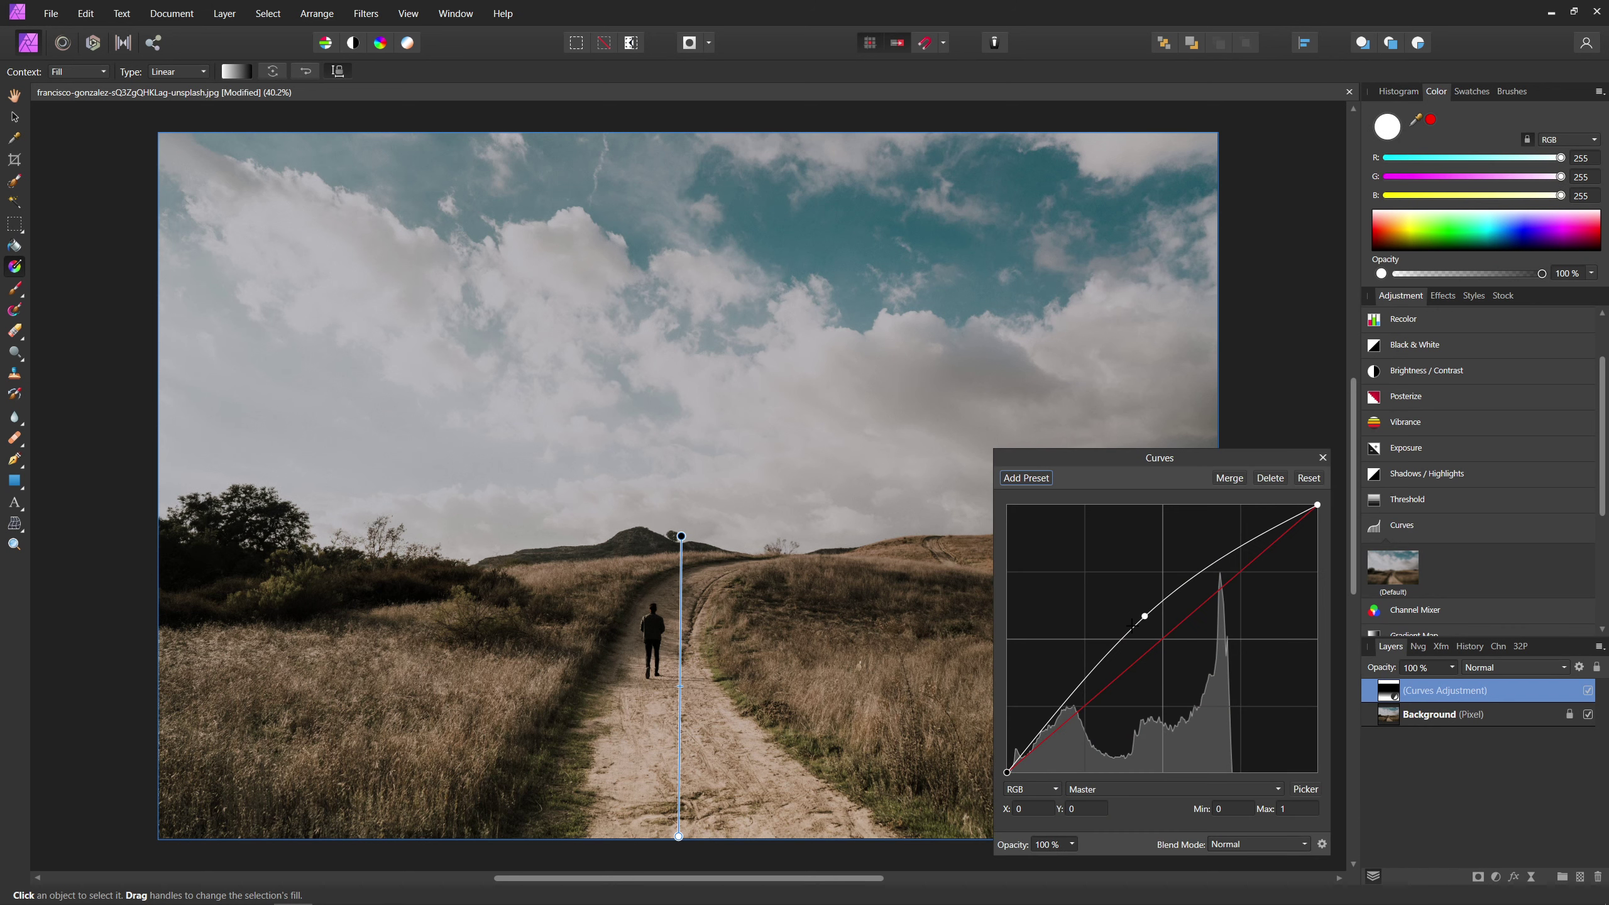
# Raise the curve point for a stronger lift and switch the mask gradient to Radial.
pyautogui.moveTo(1144, 616)
pyautogui.mouseDown()
pyautogui.moveTo(1140, 584)
pyautogui.moveTo(1144, 650)
pyautogui.moveTo(1143, 596)
pyautogui.moveTo(1143, 618)
pyautogui.mouseUp()
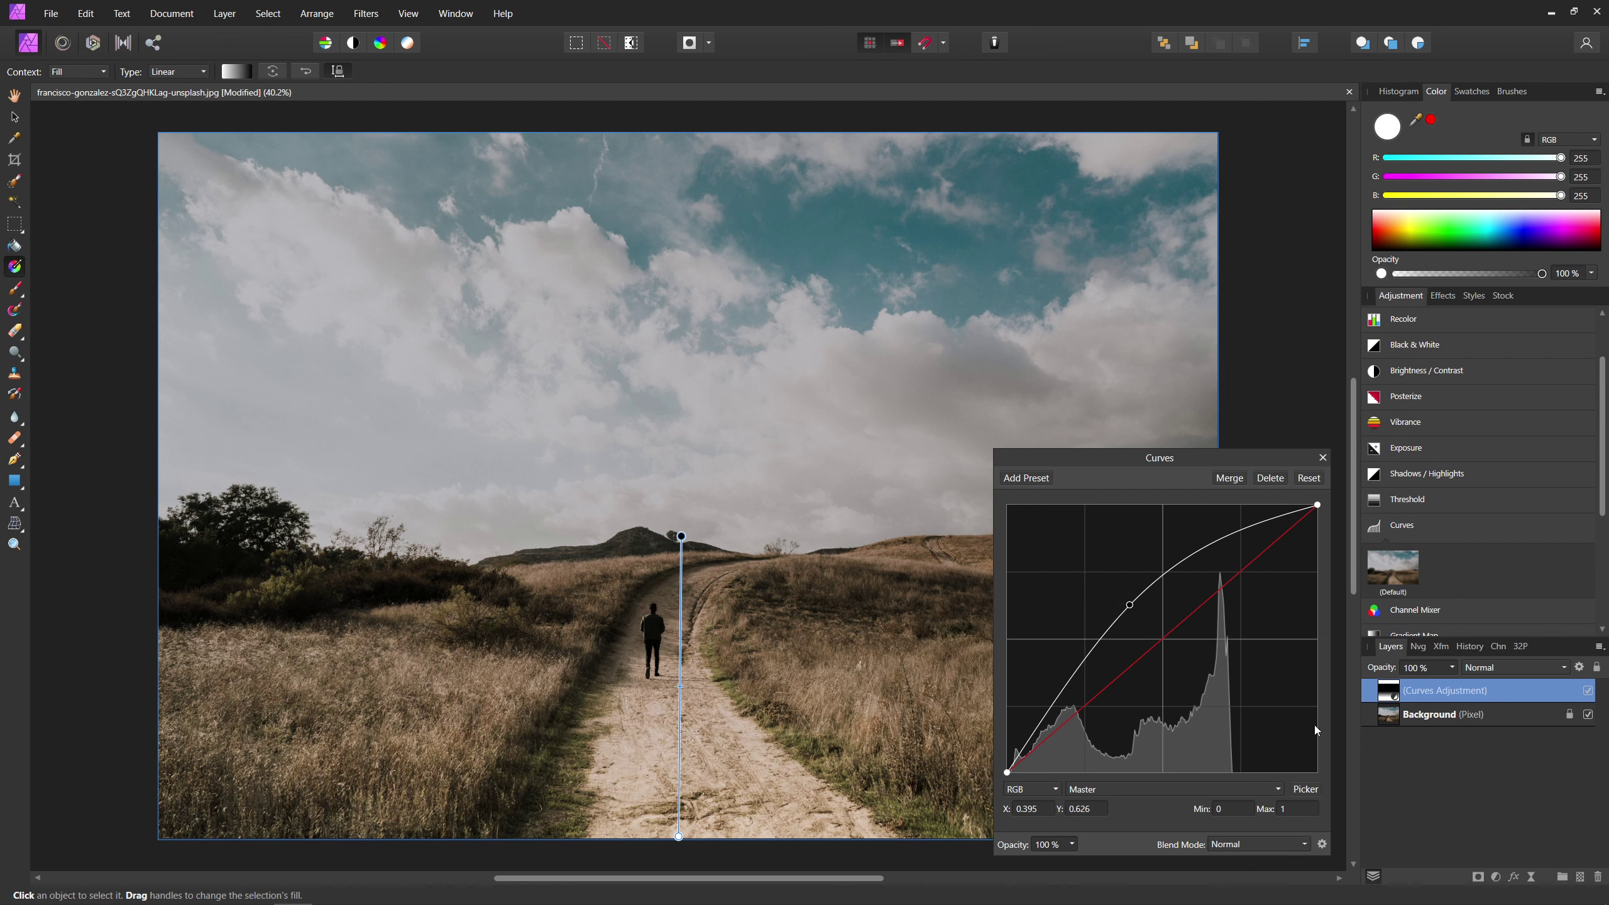
pyautogui.press('Return')
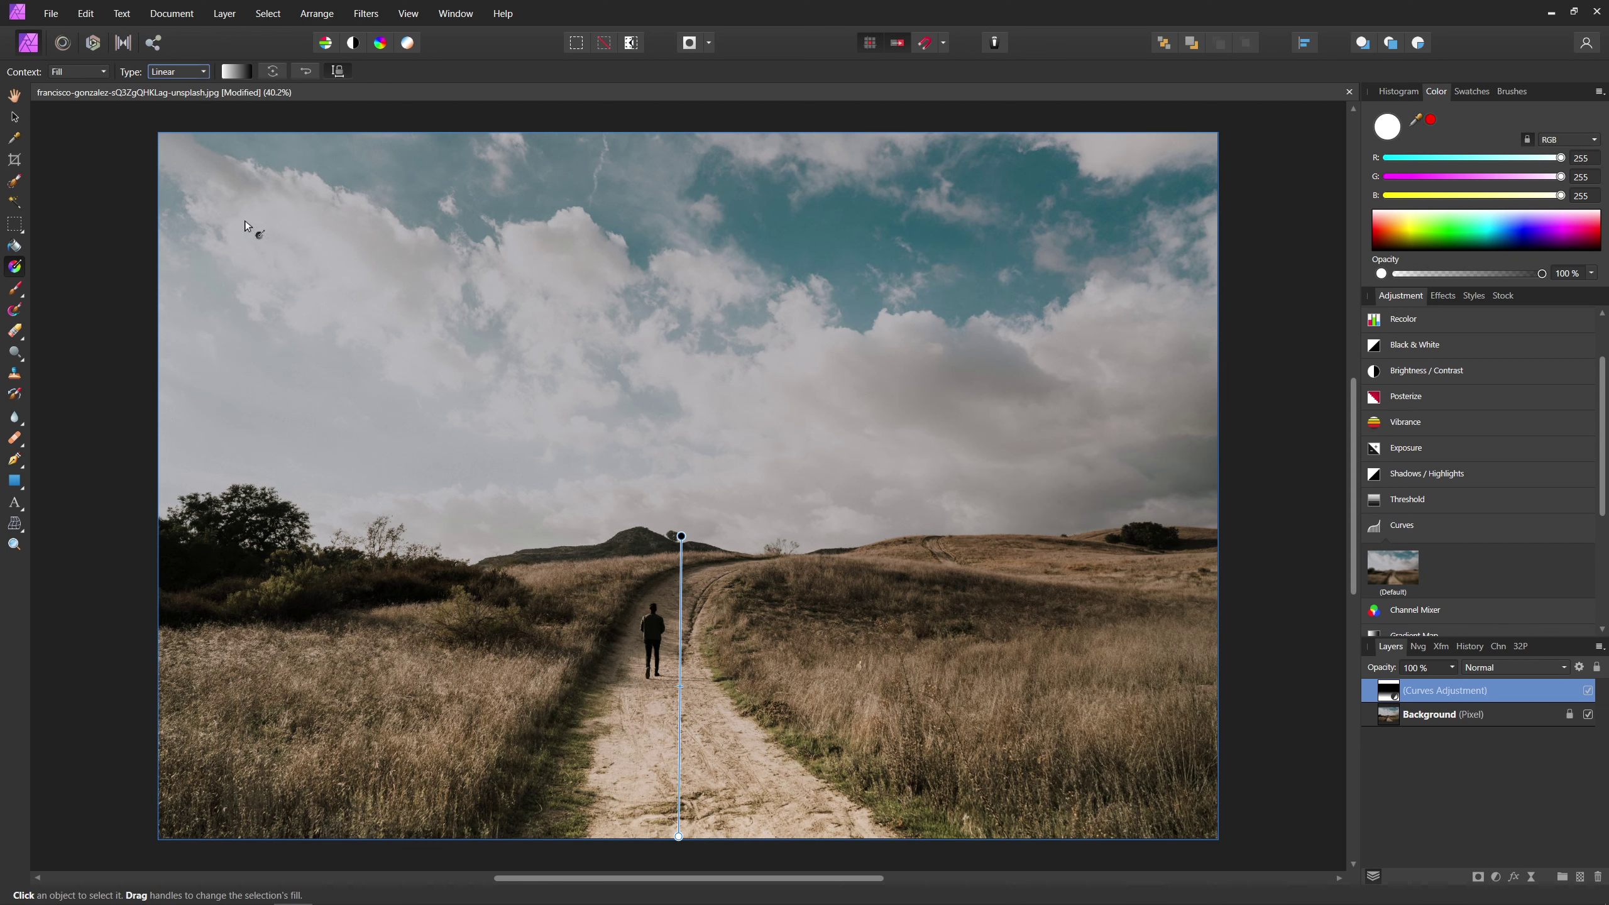
pyautogui.click(186, 76)
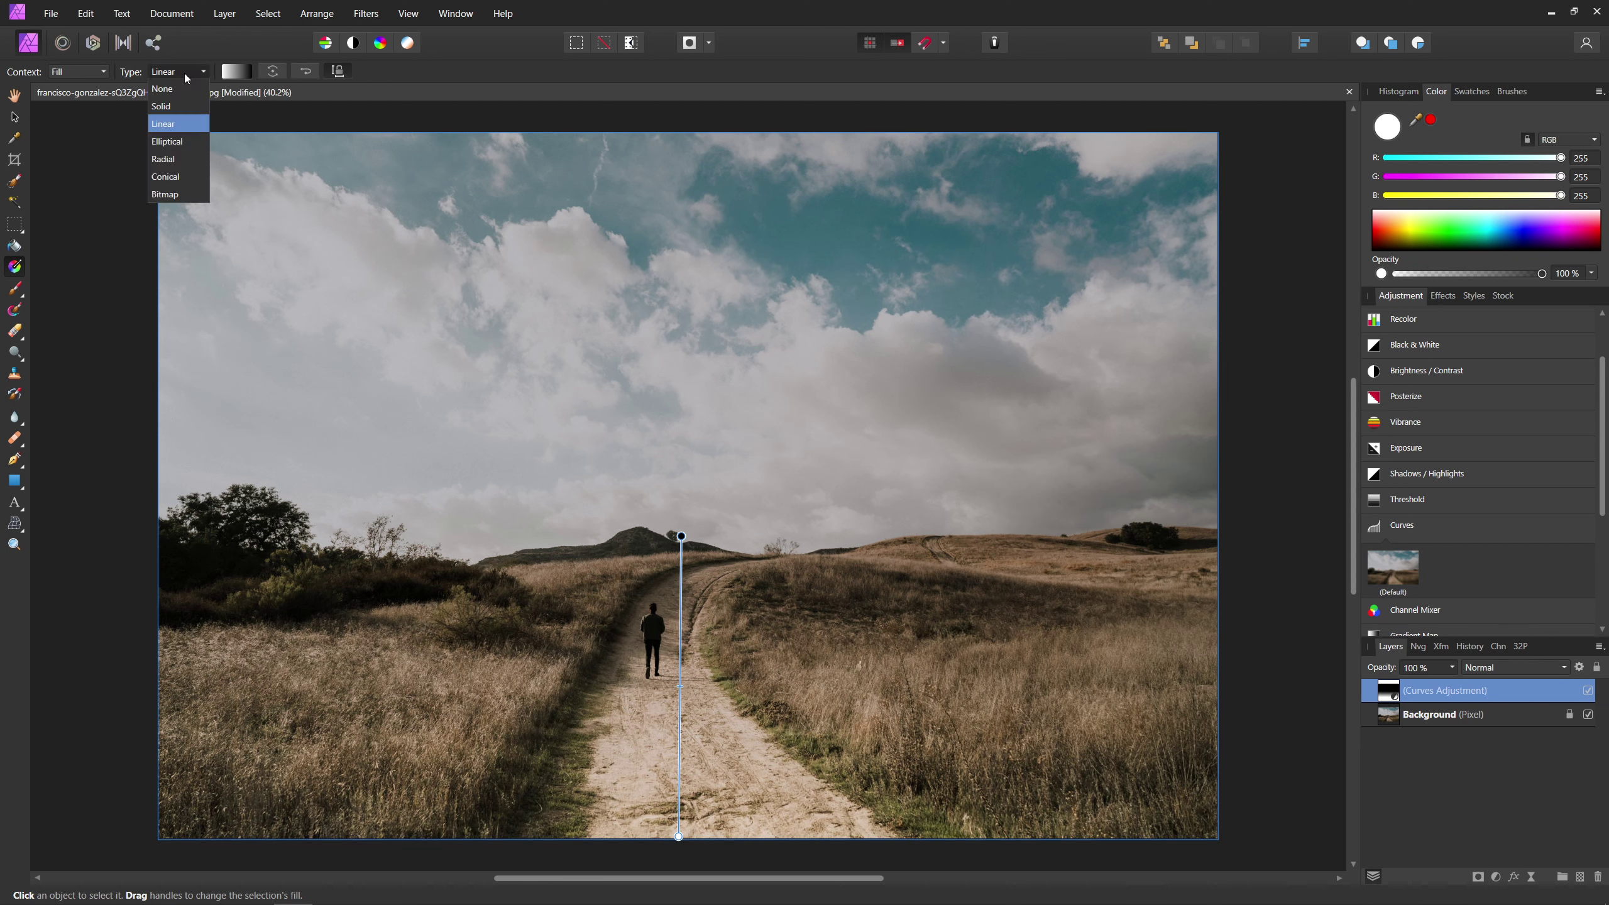
pyautogui.click(186, 158)
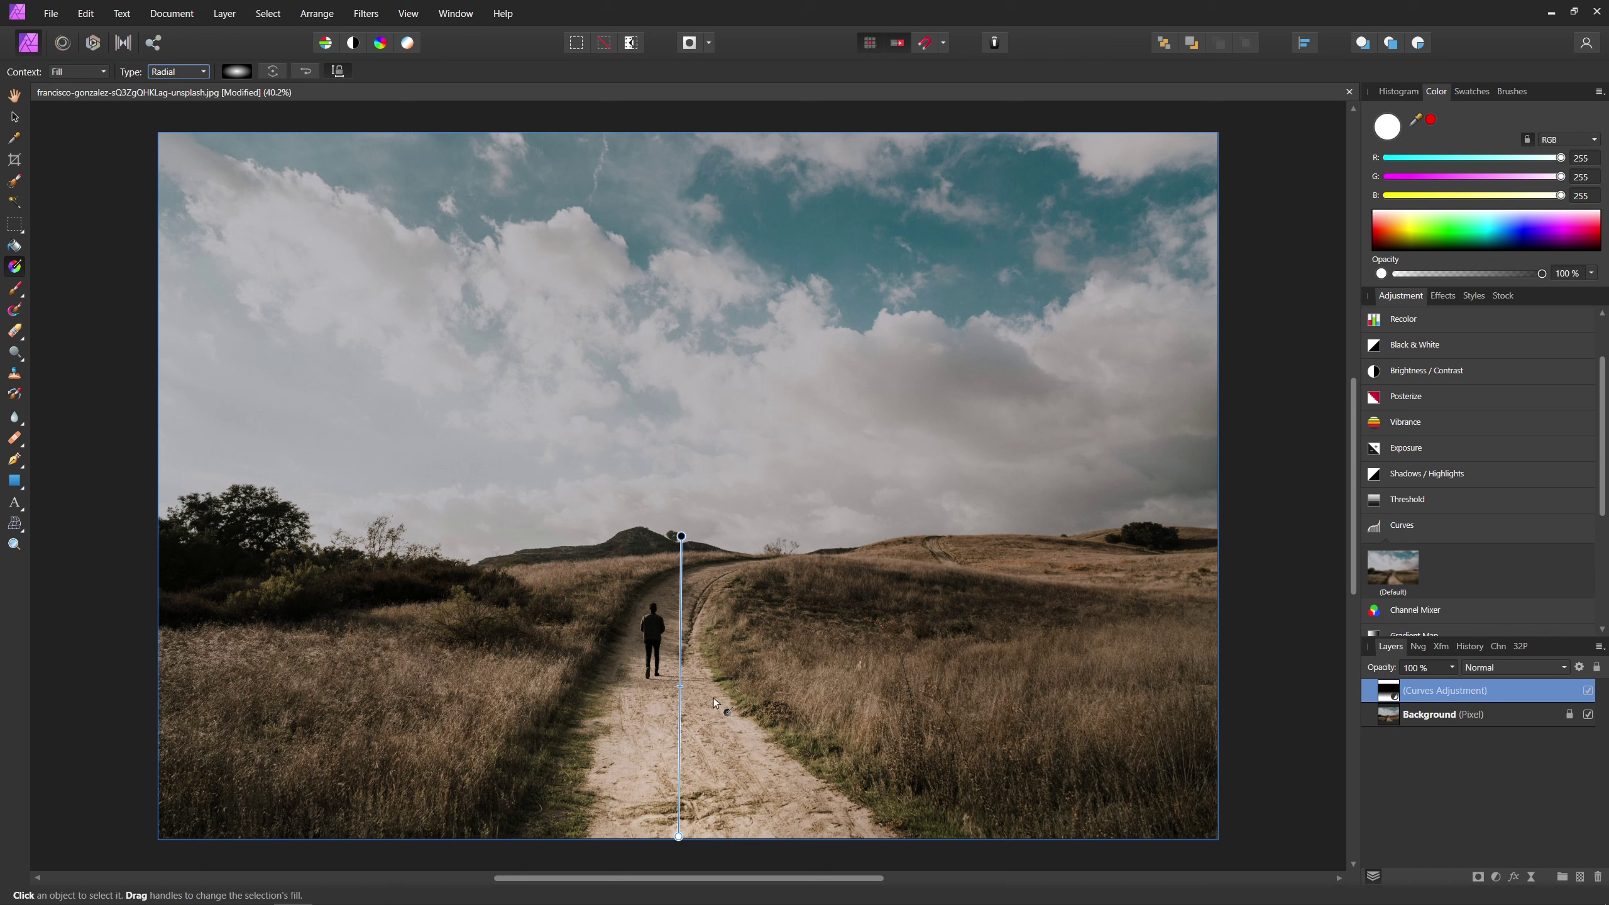
# Centre the radial mask on the walker, size it to the hilltop, and slightly raise the curve.
pyautogui.moveTo(689, 838); pyautogui.dragTo(656, 638)
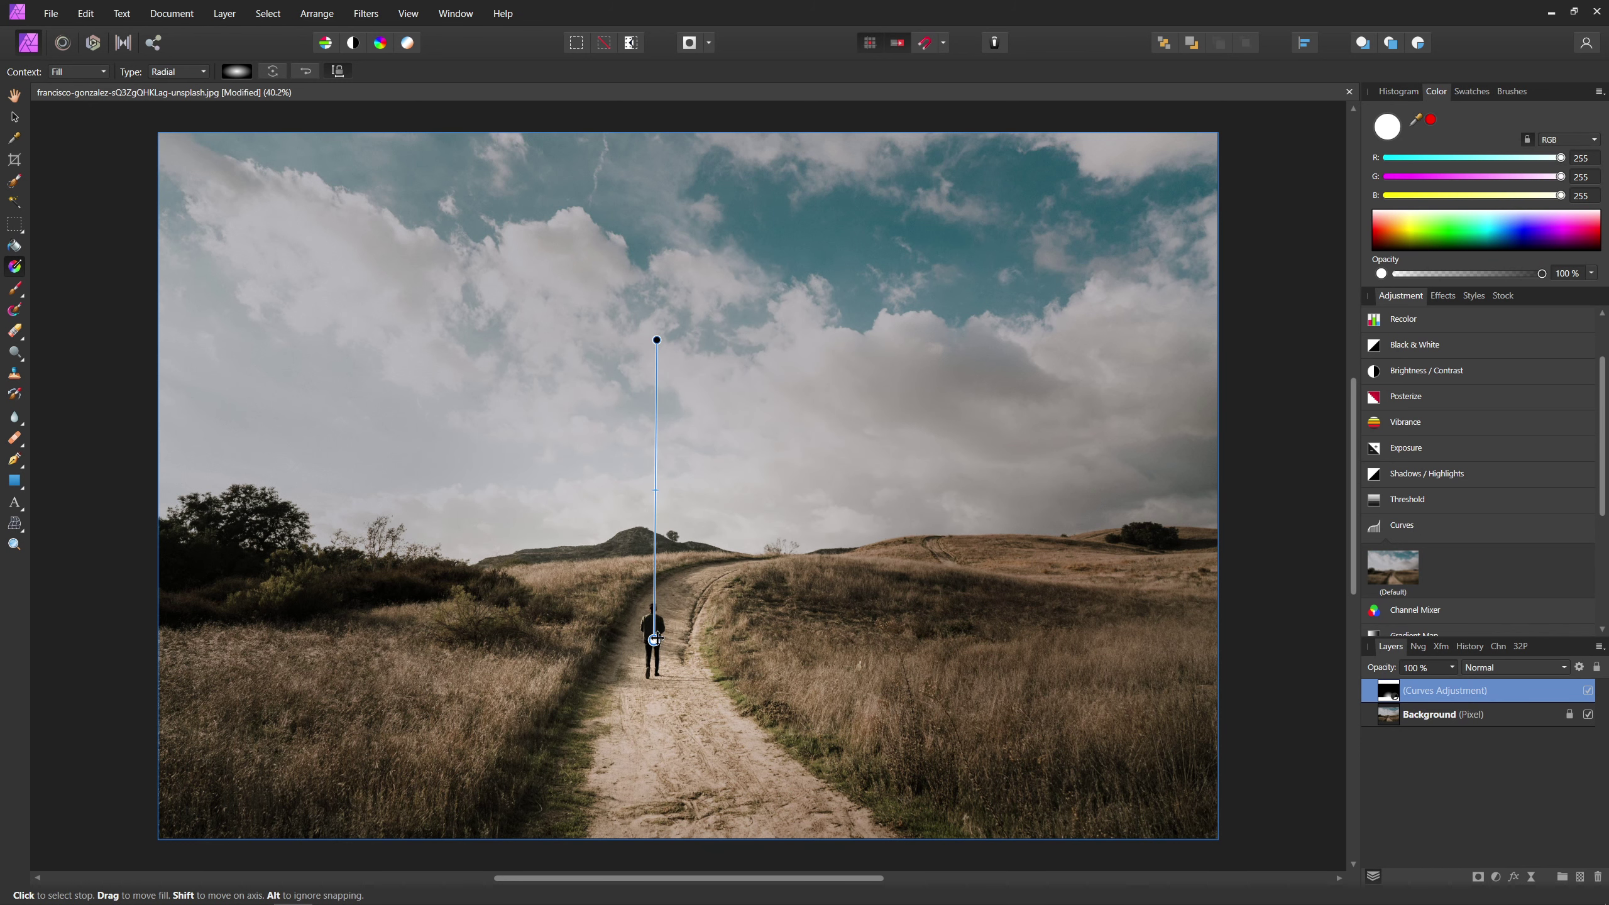
pyautogui.moveTo(658, 338); pyautogui.dragTo(651, 550)
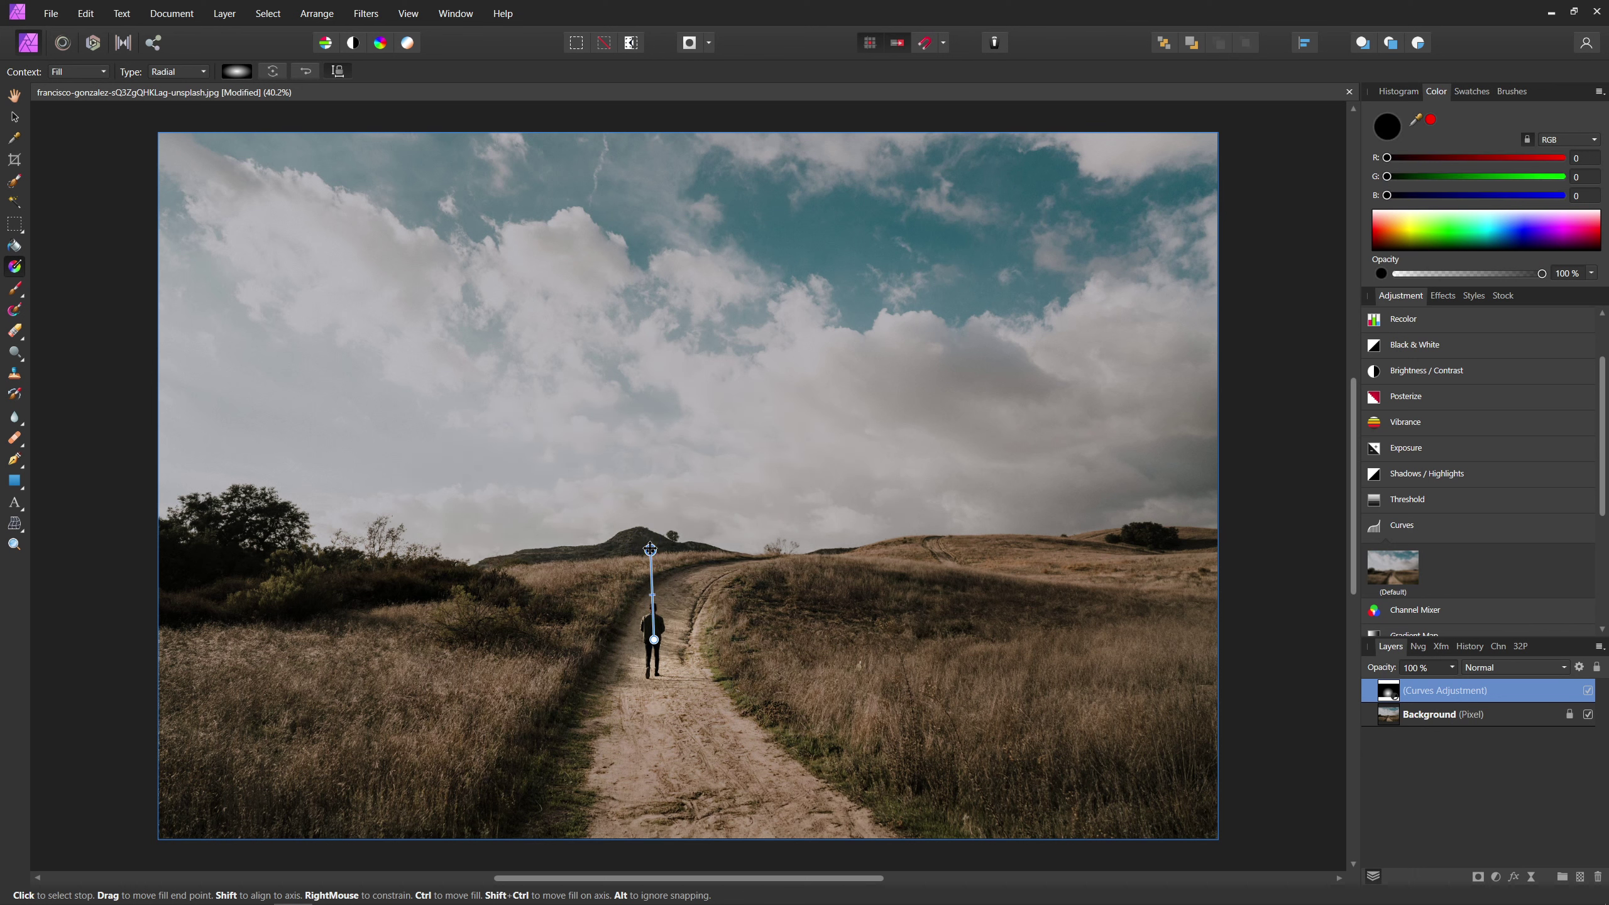
pyautogui.click(1385, 689)
pyautogui.moveTo(1129, 606); pyautogui.dragTo(1119, 593)
pyautogui.click(1323, 457)
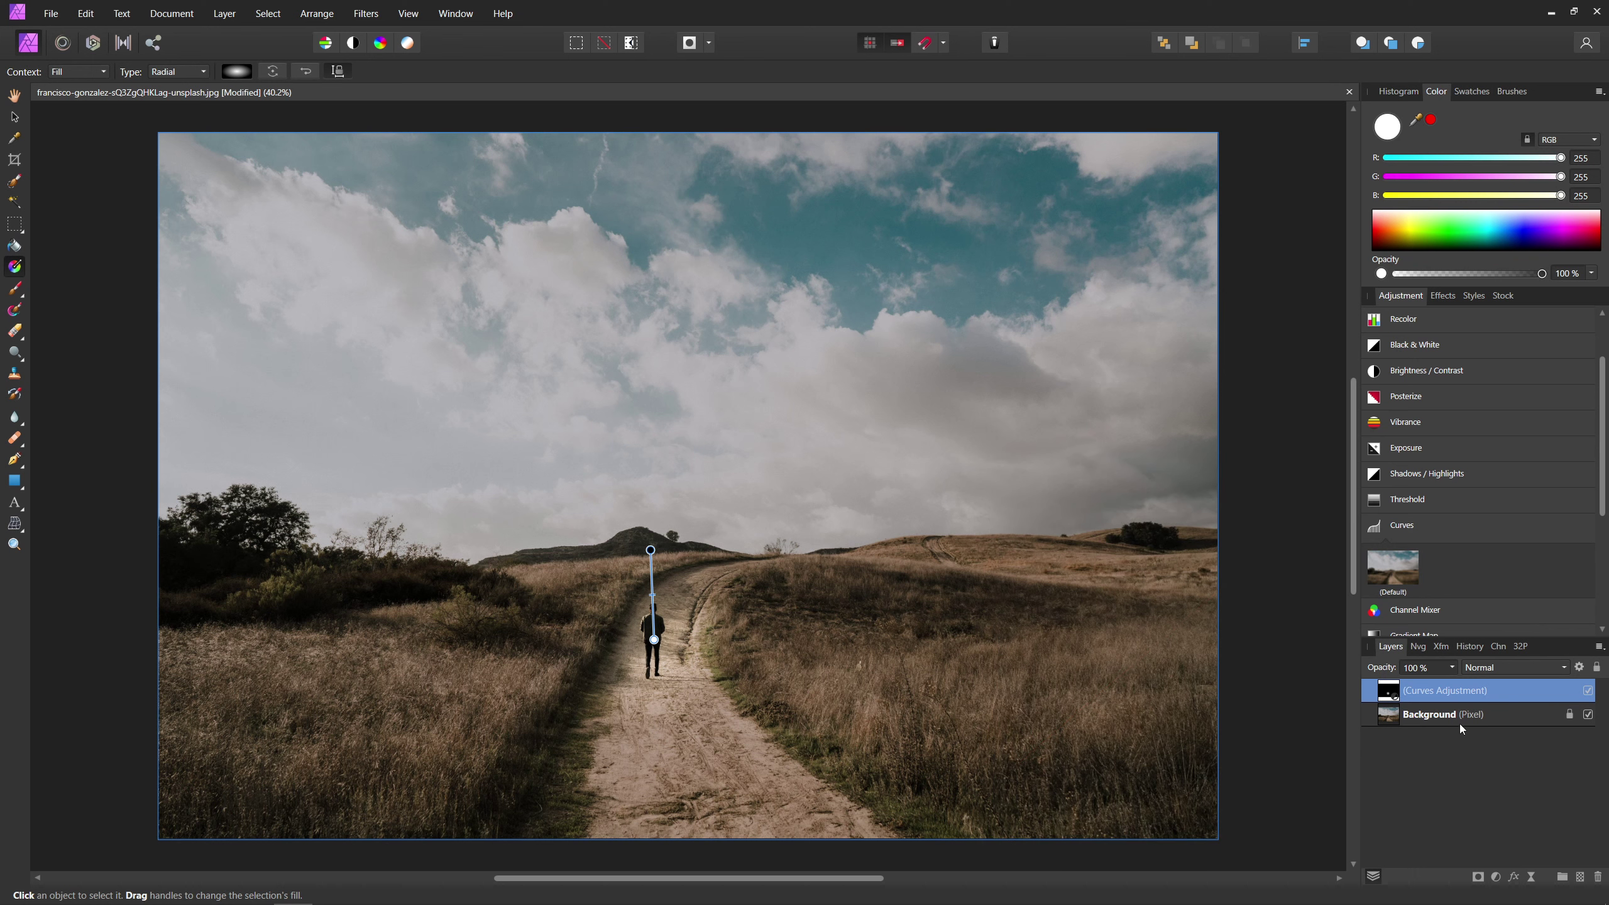
pyautogui.click(1460, 716)
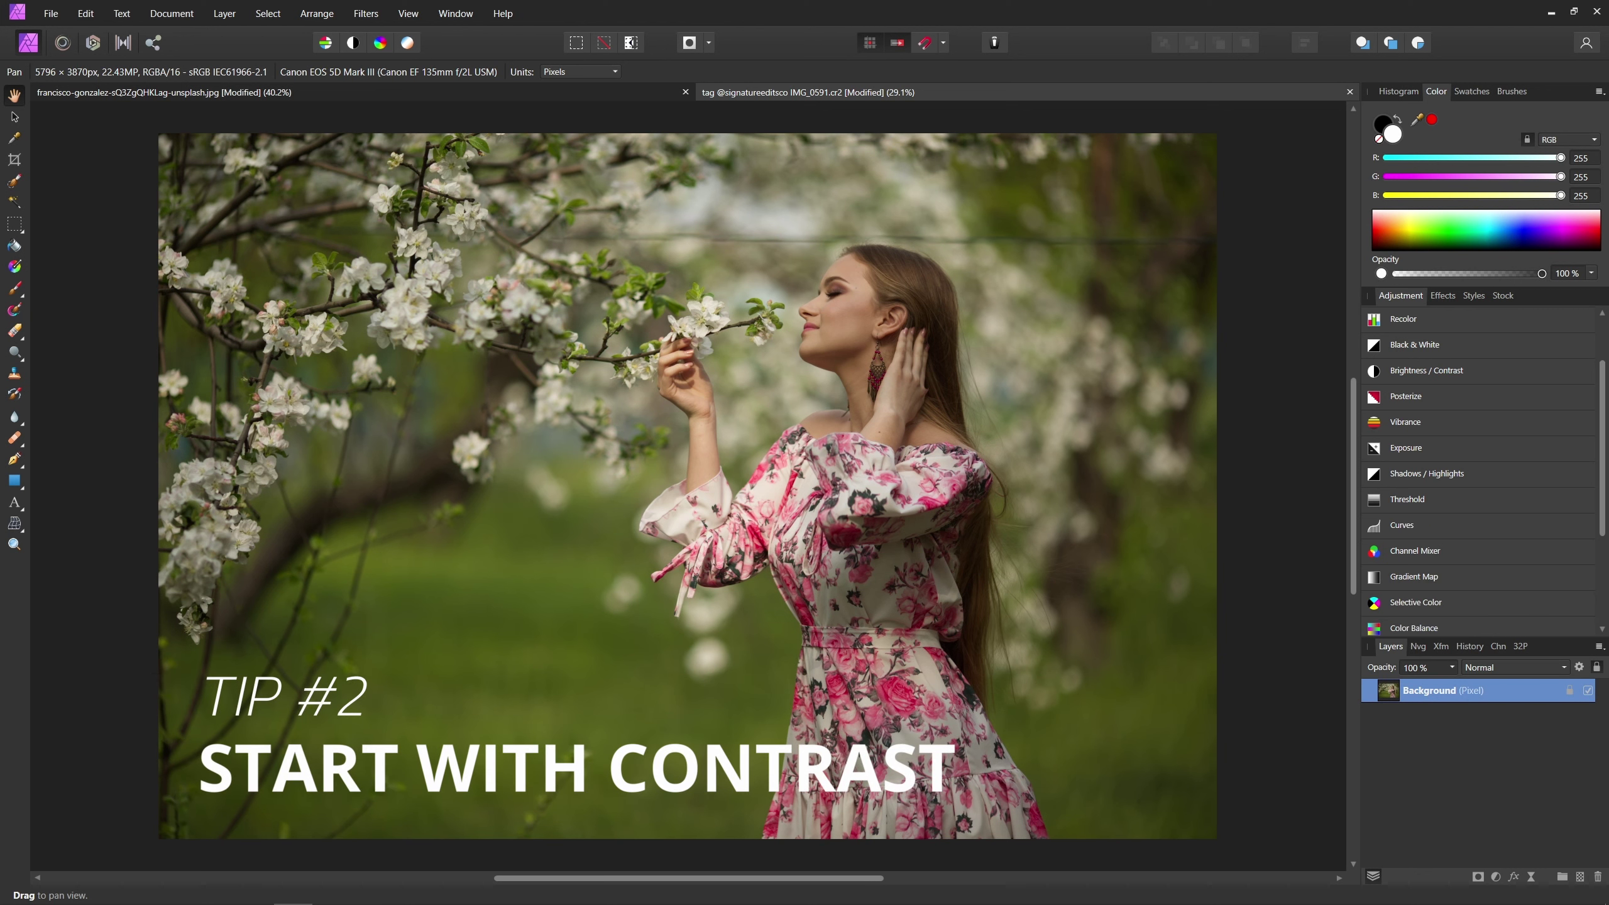
# Add a Curves S-curve to the portrait: raised highlights, lowered shadows, lifted black point.
pyautogui.moveTo(1417, 523)
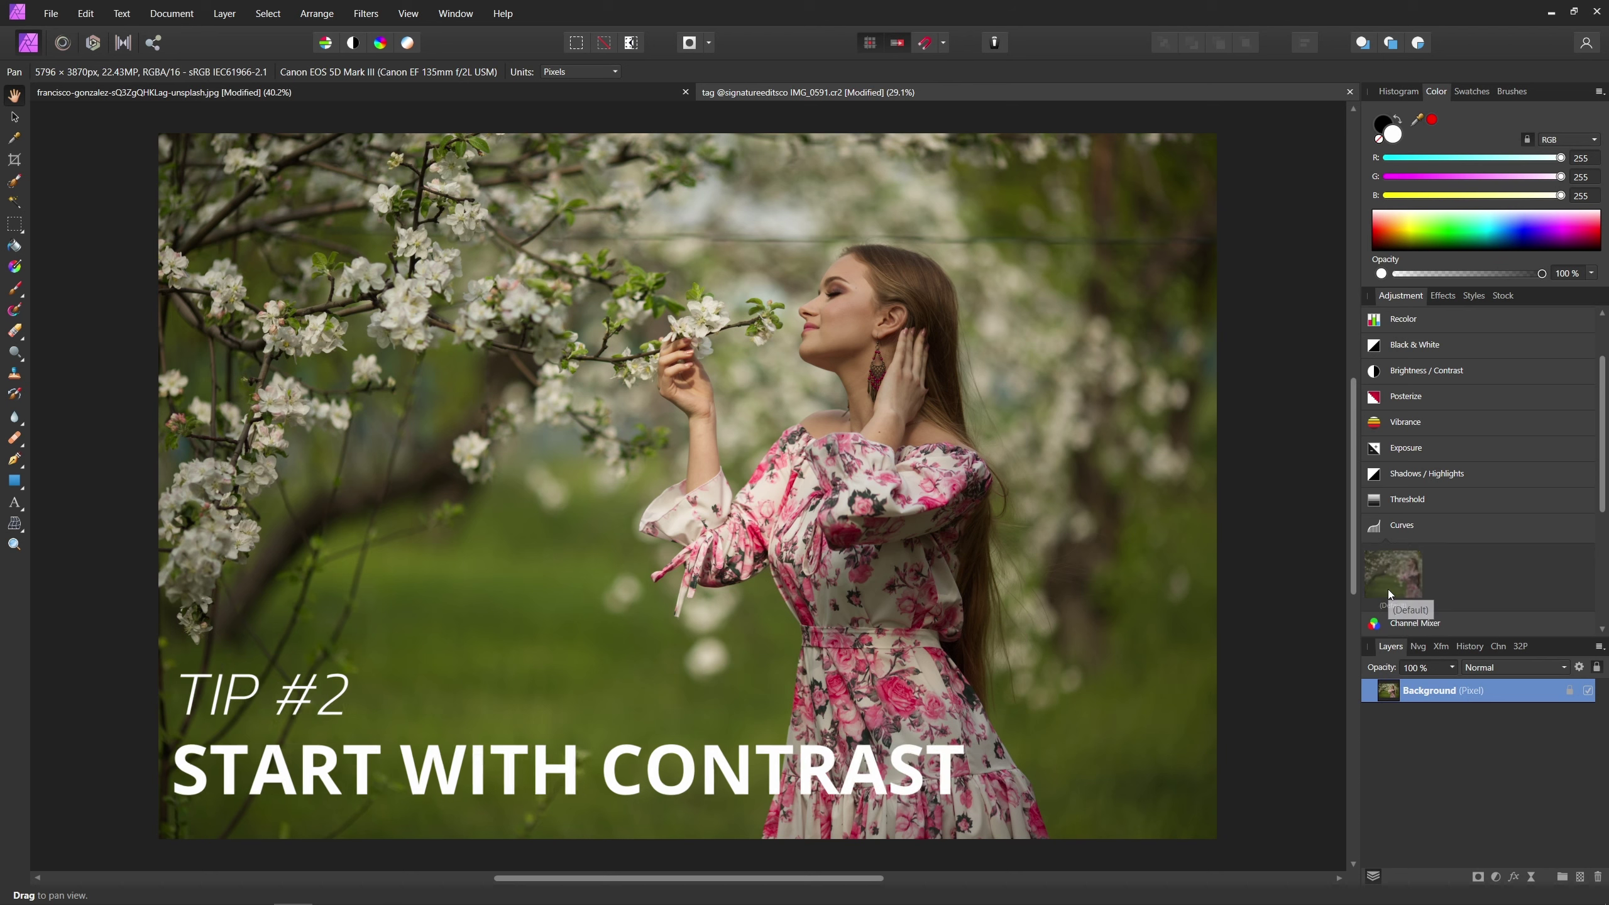
pyautogui.click(1388, 589)
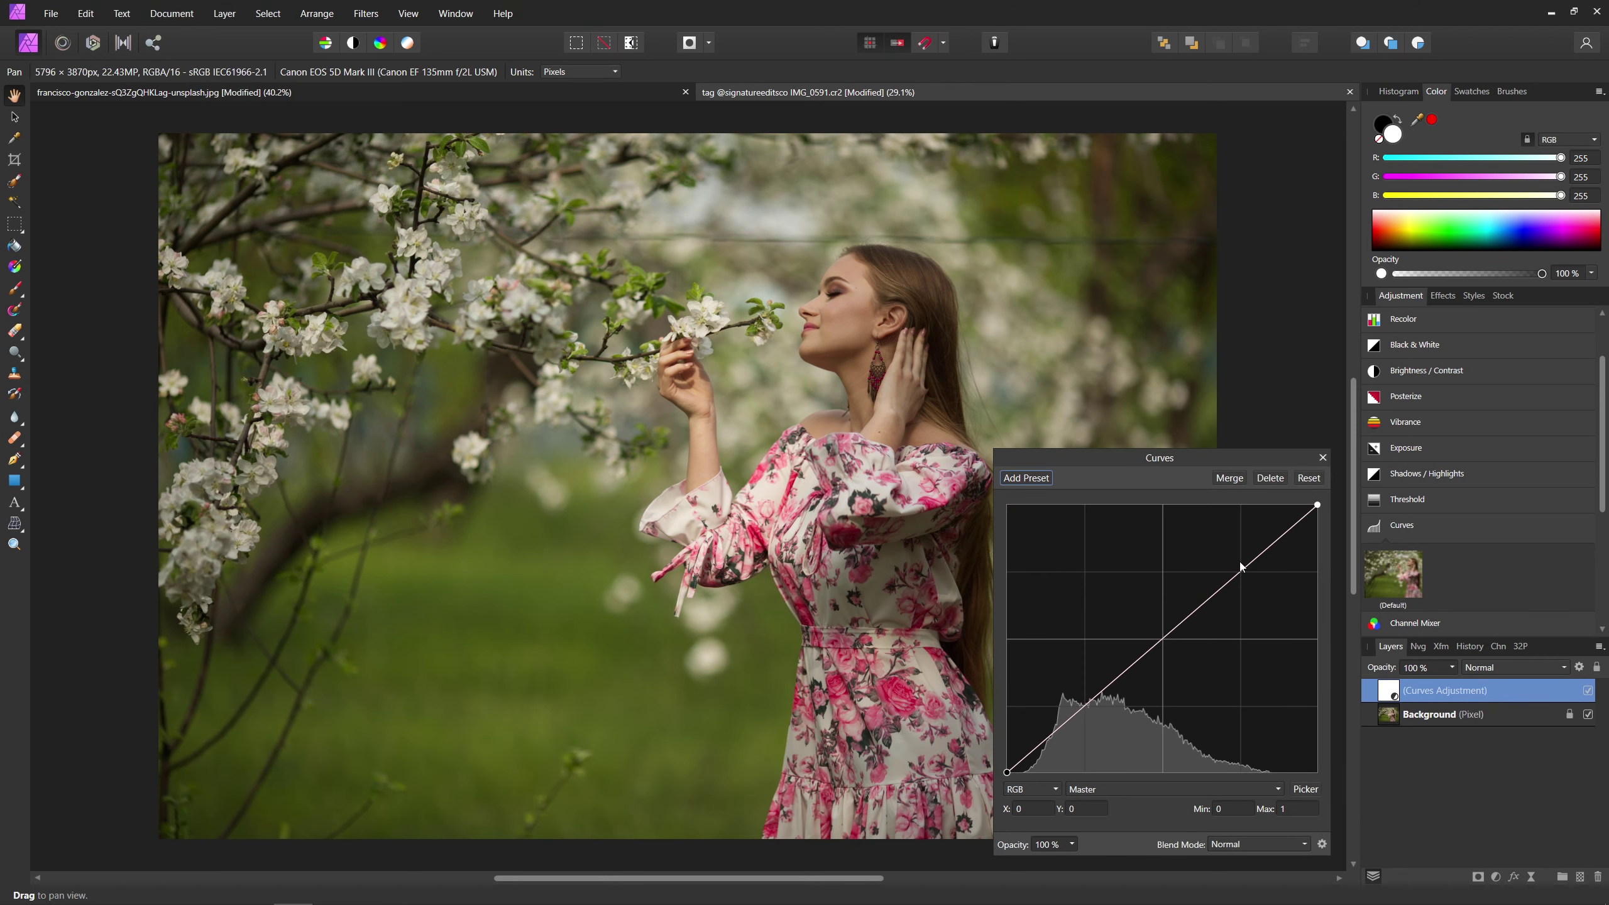
pyautogui.moveTo(1241, 570); pyautogui.dragTo(1239, 561)
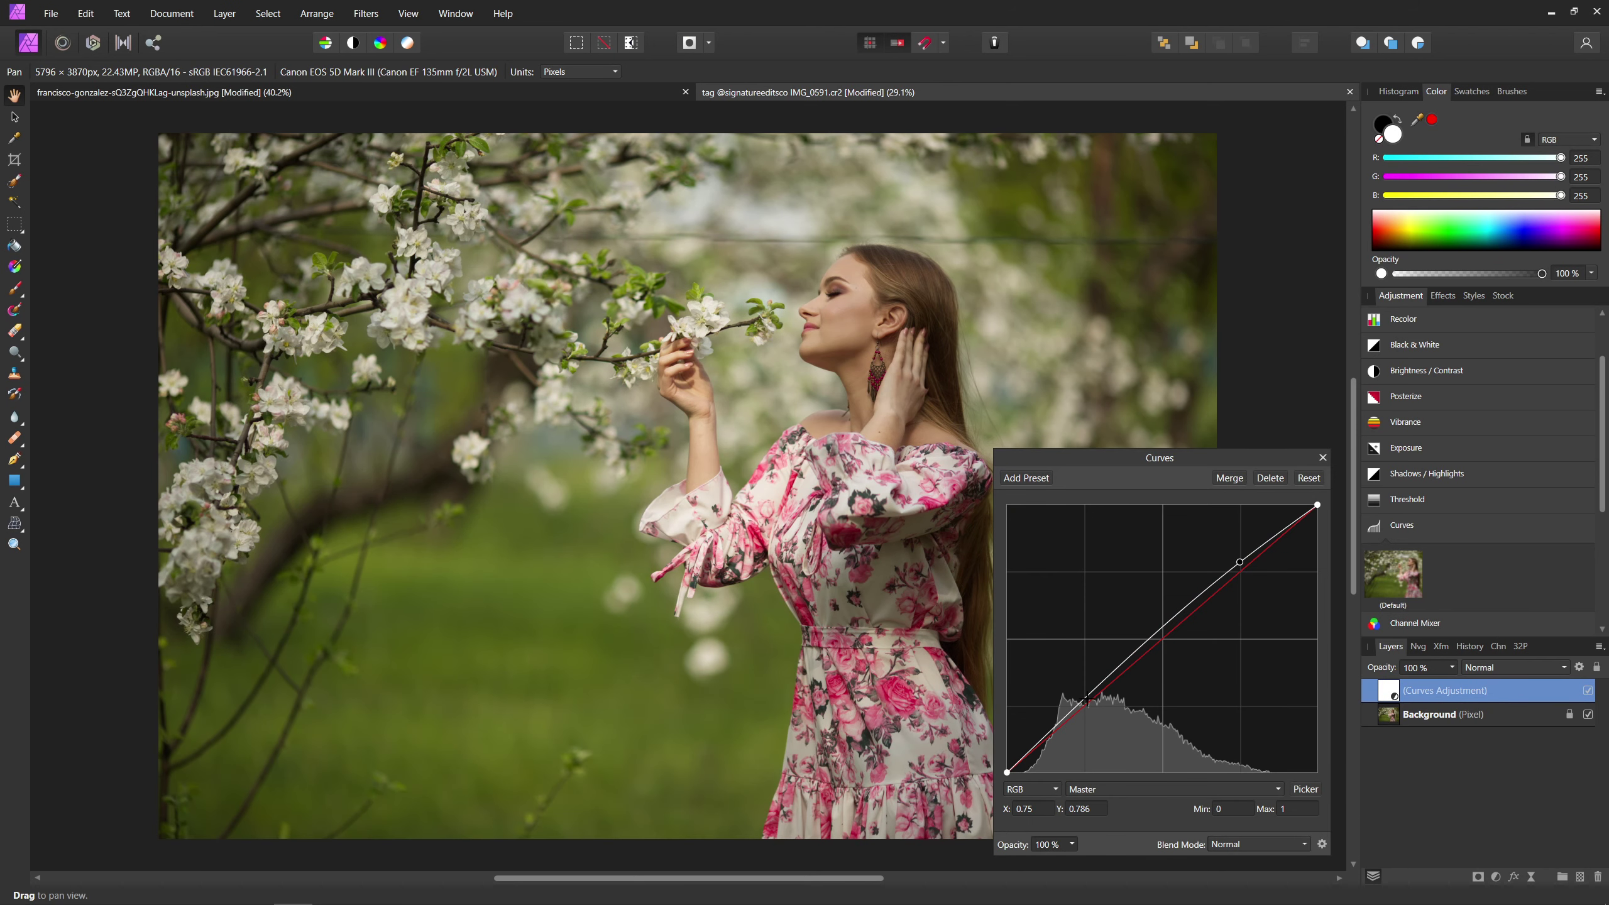
pyautogui.moveTo(1083, 702); pyautogui.dragTo(1083, 717)
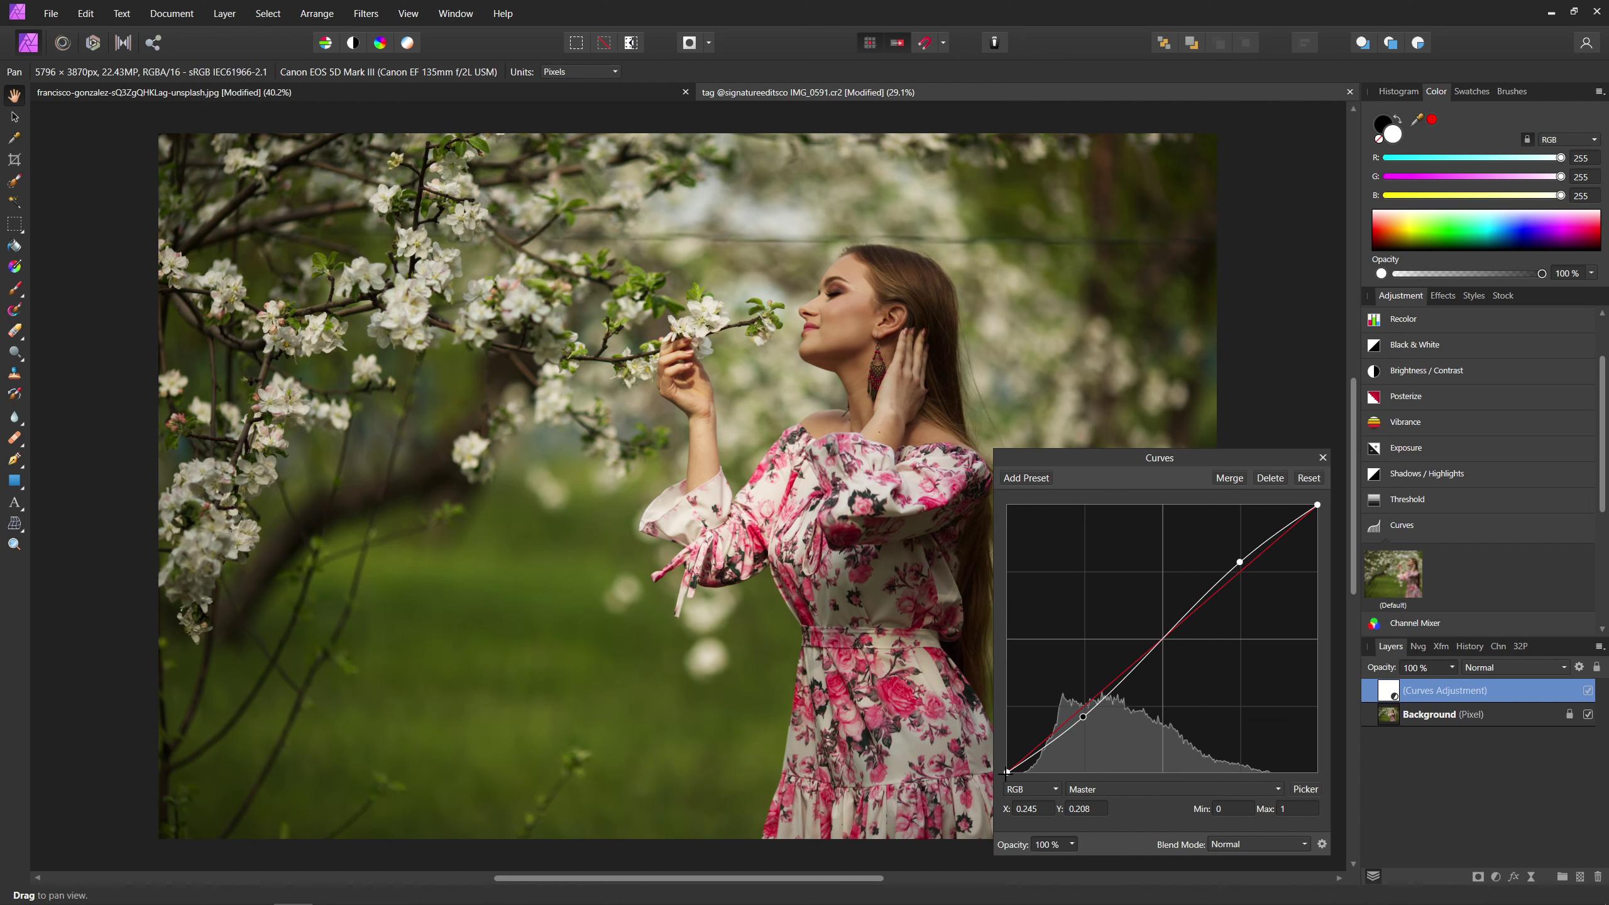
pyautogui.moveTo(1007, 772); pyautogui.dragTo(1007, 749)
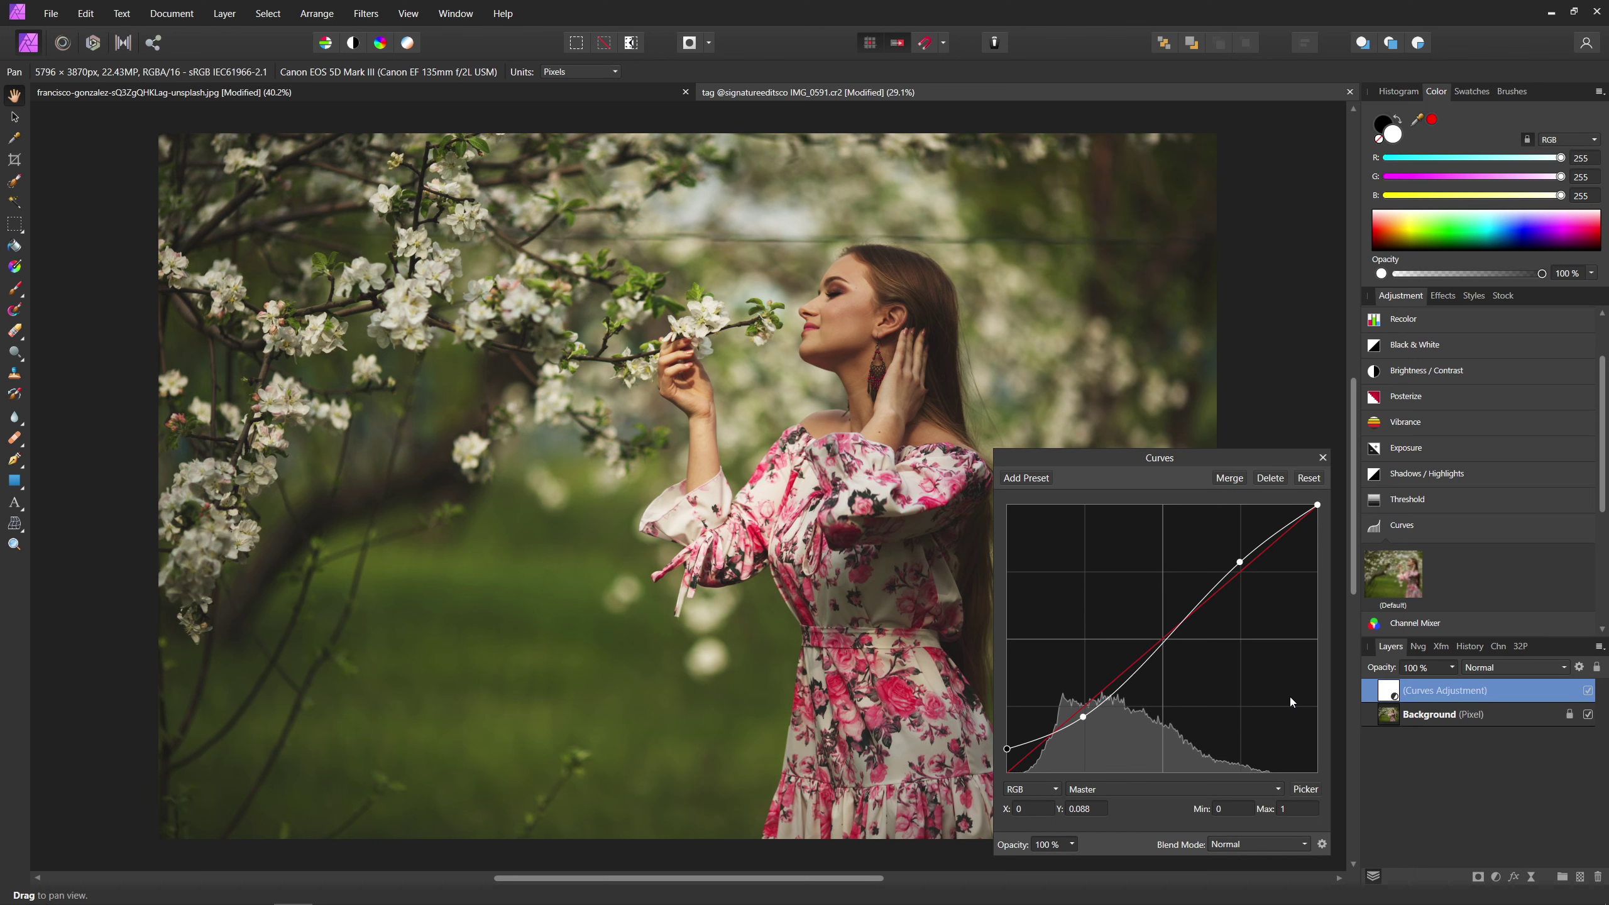
# Close the Curves settings and hide the adjustment to compare before and after.
pyautogui.moveTo(1159, 458); pyautogui.dragTo(1305, 396)
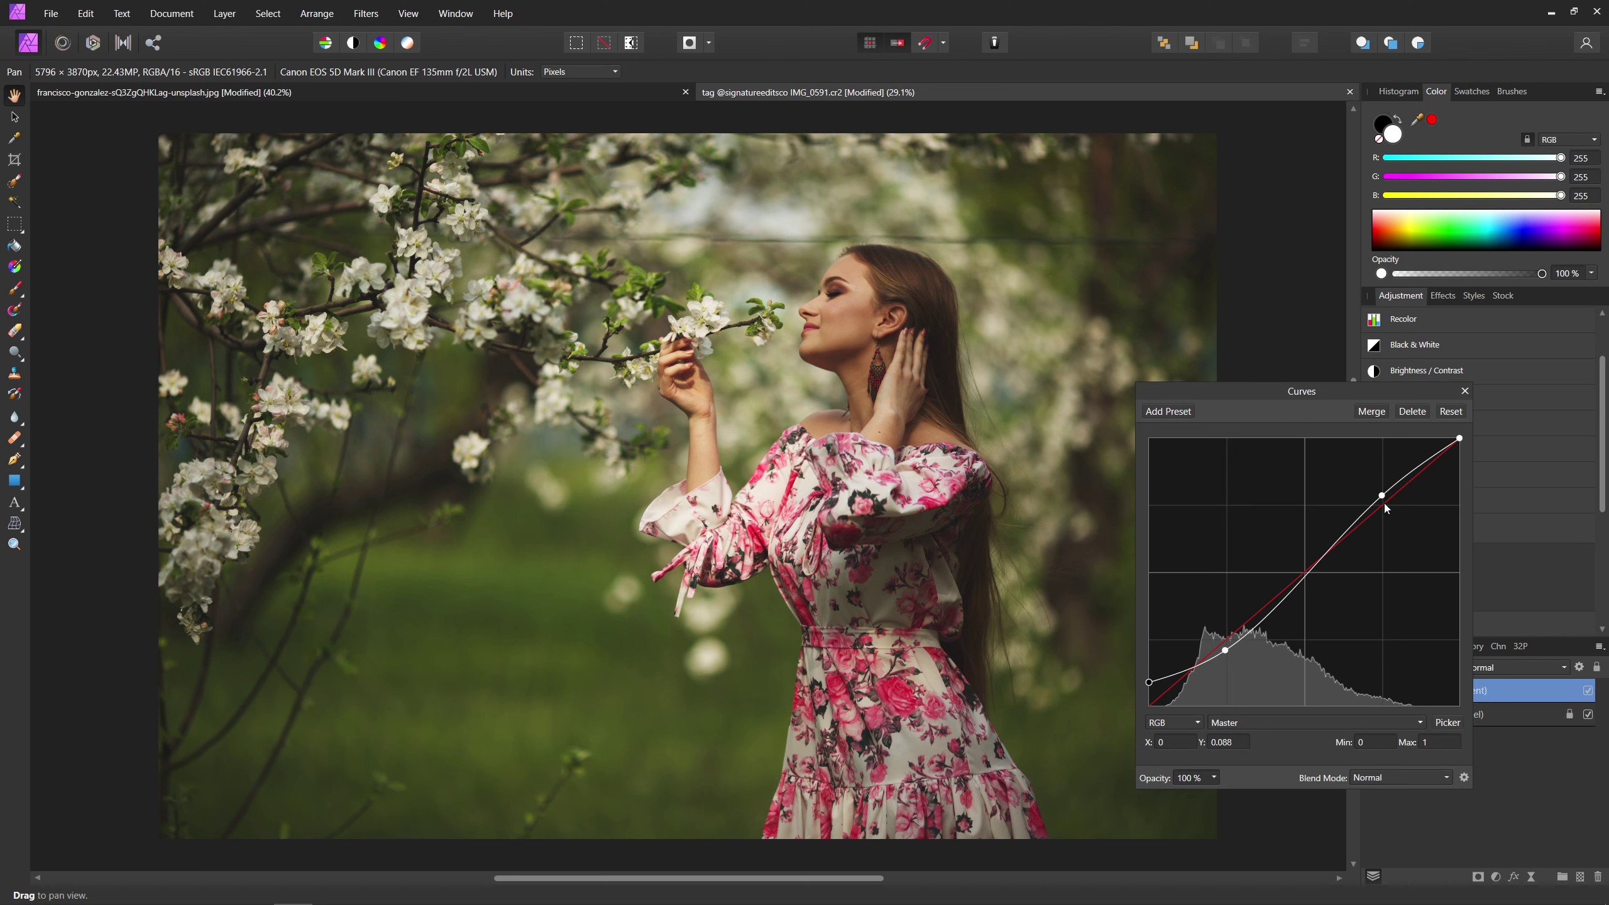
pyautogui.press('Escape')
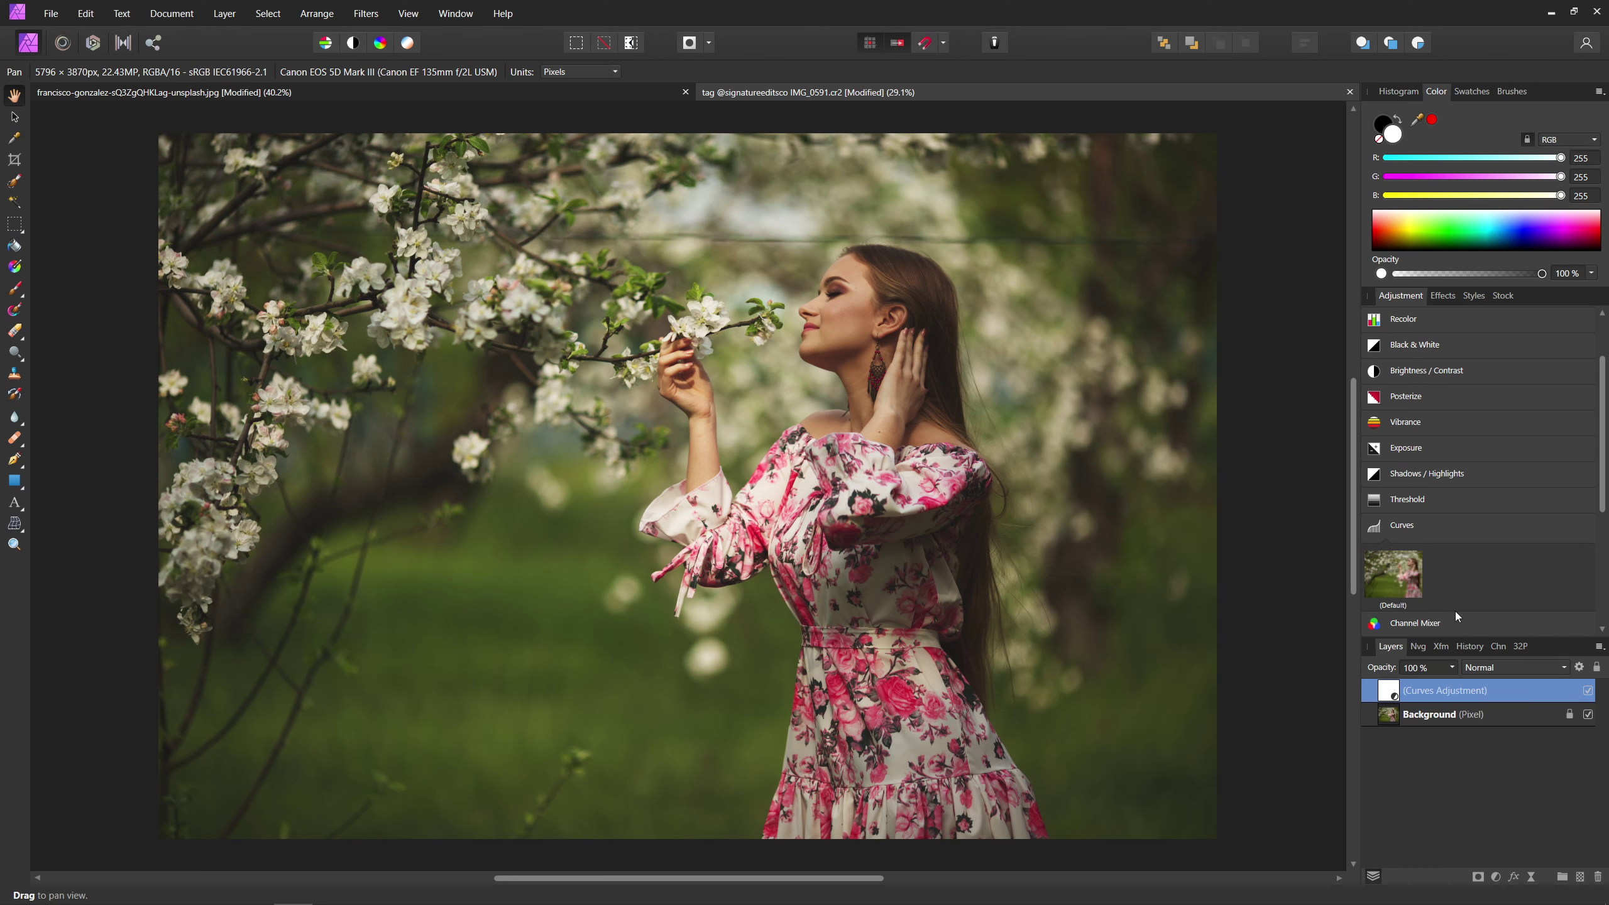
pyautogui.click(1588, 691)
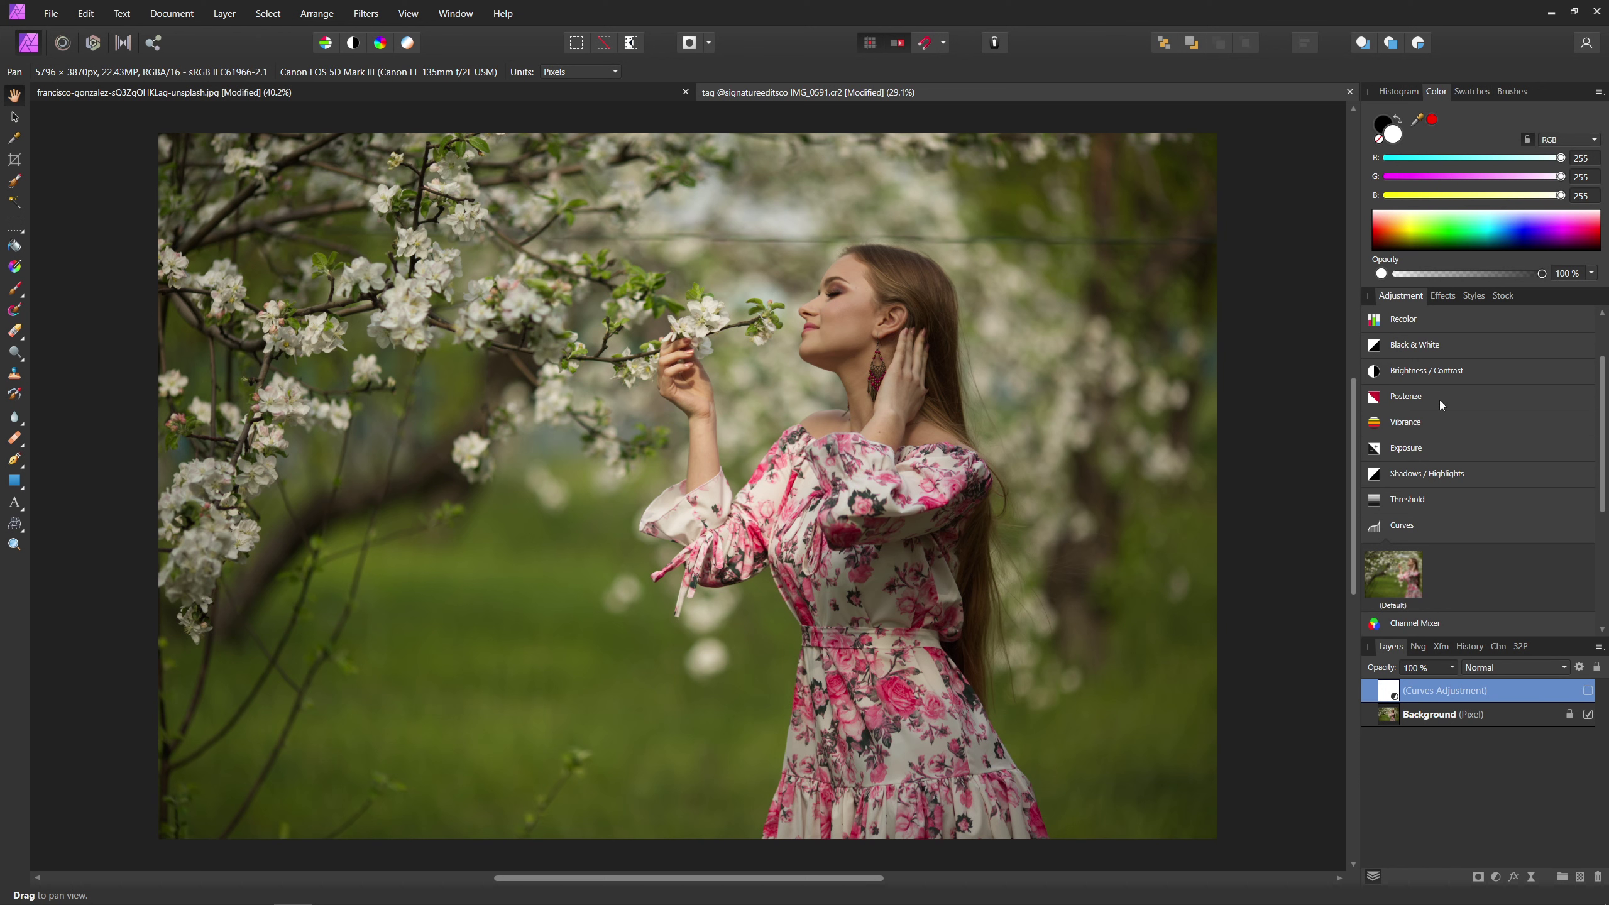
# Try a higher-contrast Brightness / Contrast adjustment, then delete it and re-enable Curves.
pyautogui.moveTo(1422, 384)
pyautogui.click(1398, 425)
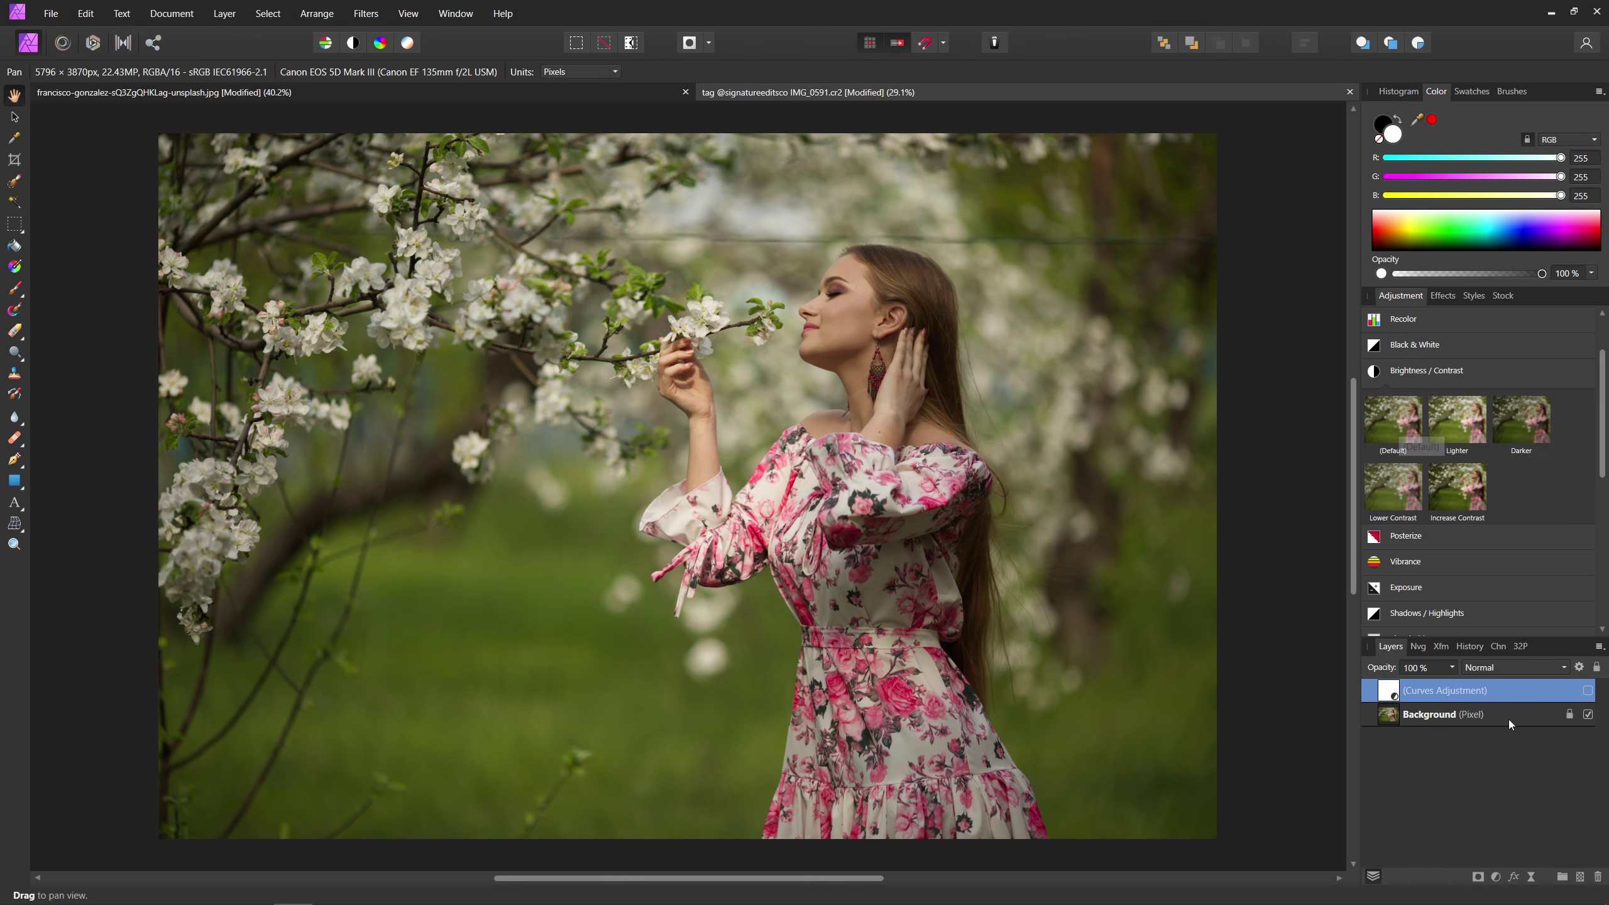
pyautogui.moveTo(1279, 726); pyautogui.dragTo(1299, 725)
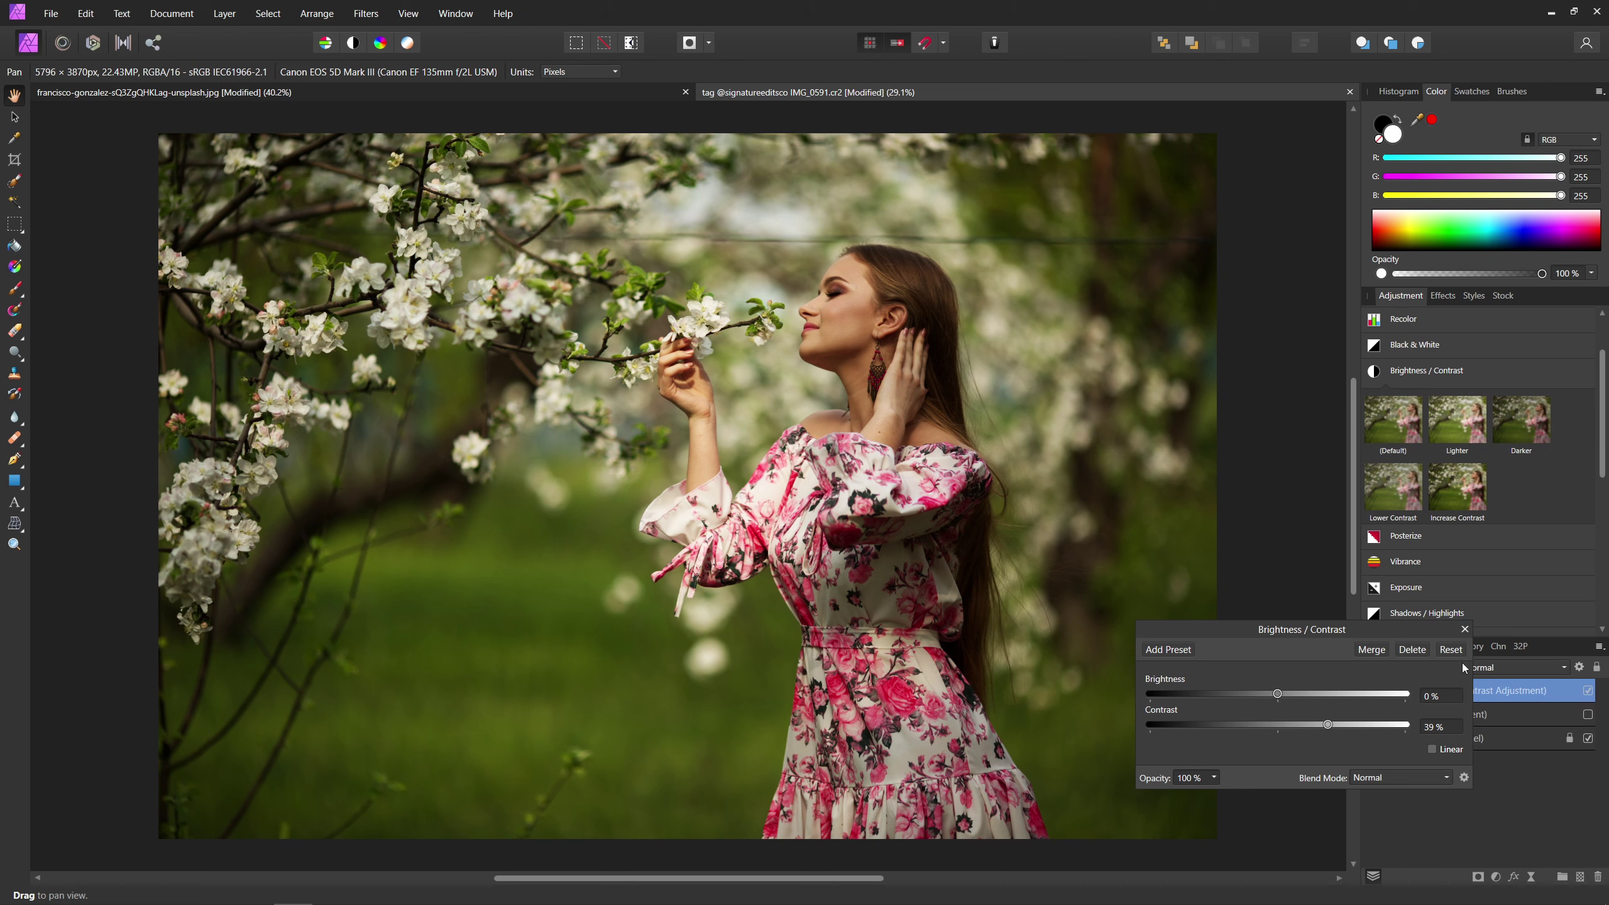
pyautogui.click(1465, 629)
pyautogui.click(1587, 690)
pyautogui.click(1588, 714)
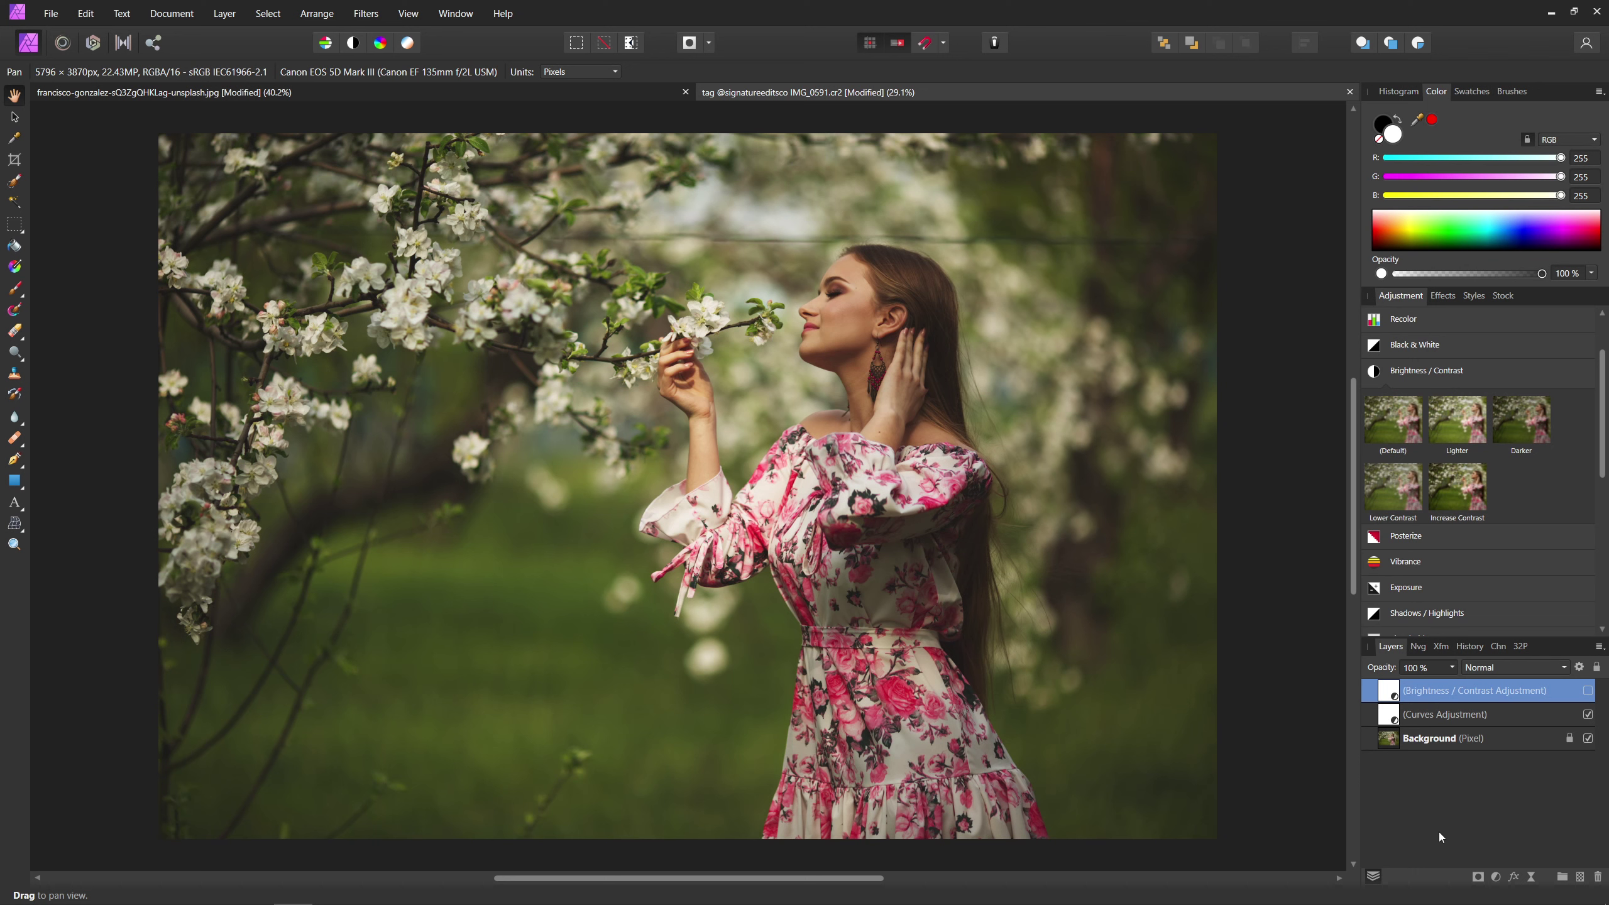
pyautogui.press('Delete')
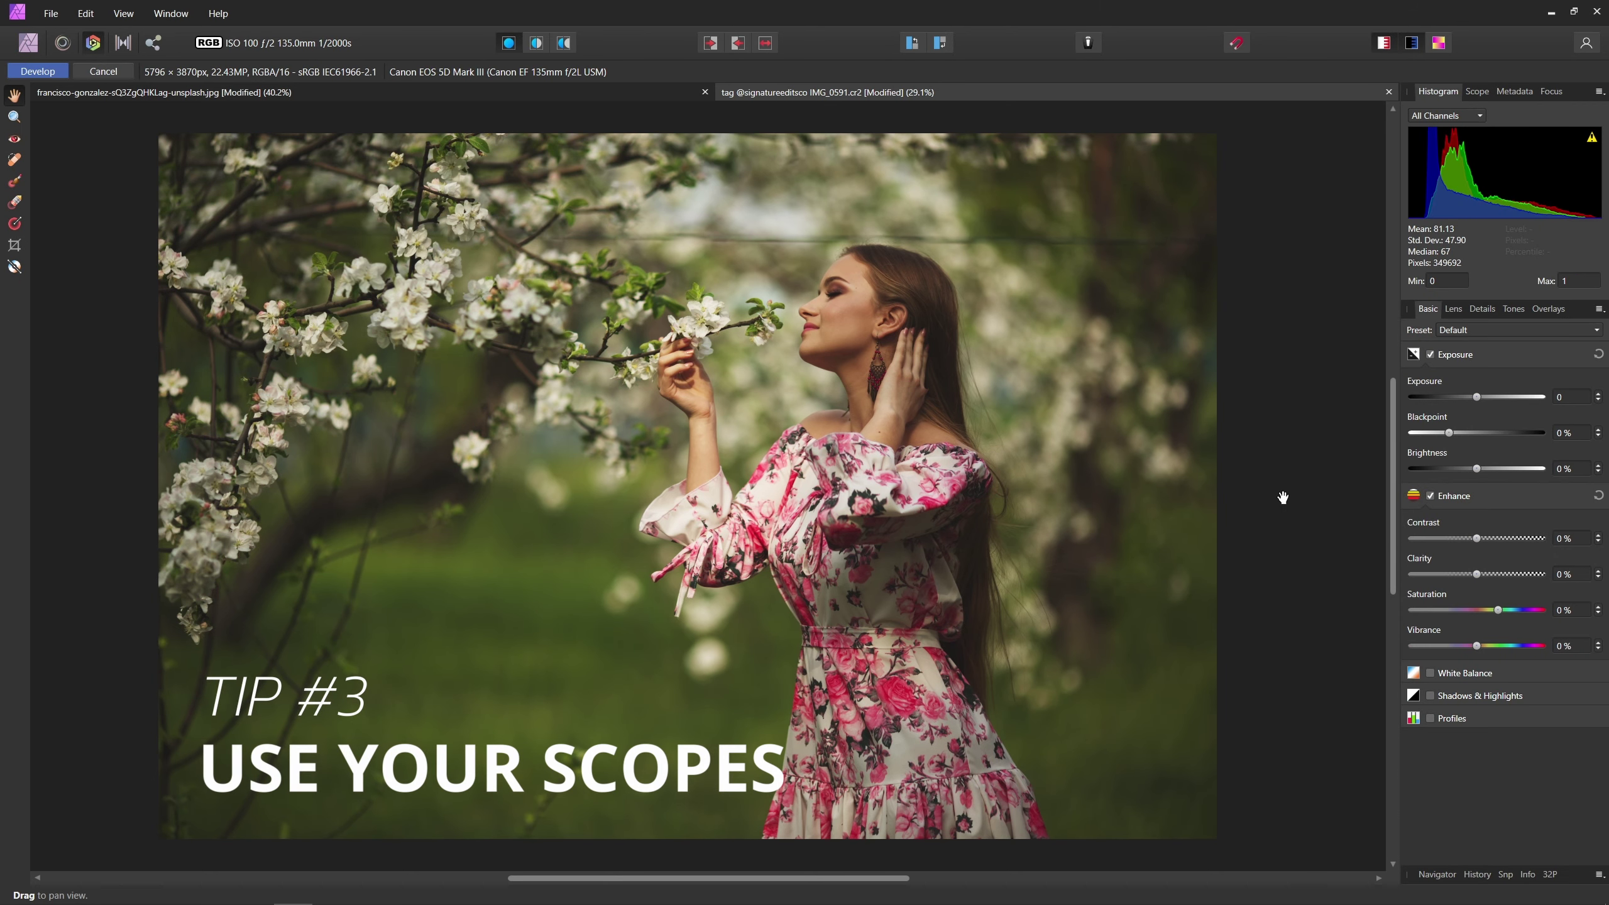
# View the waveform scope, then commit the development and return to the Photo persona.
pyautogui.click(1478, 98)
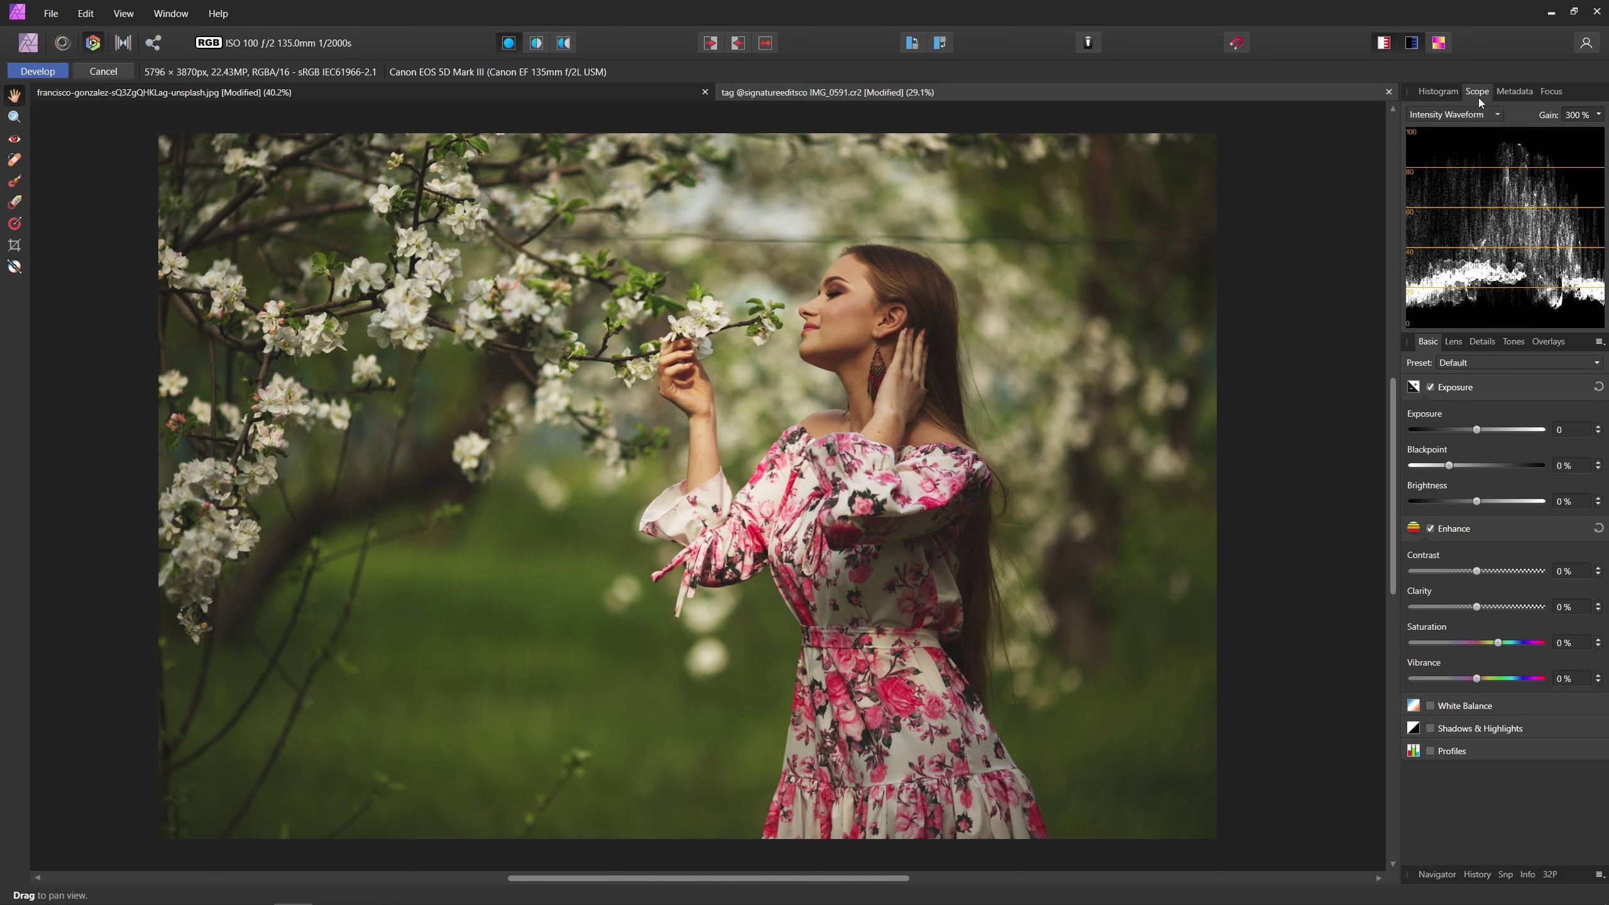
pyautogui.click(36, 71)
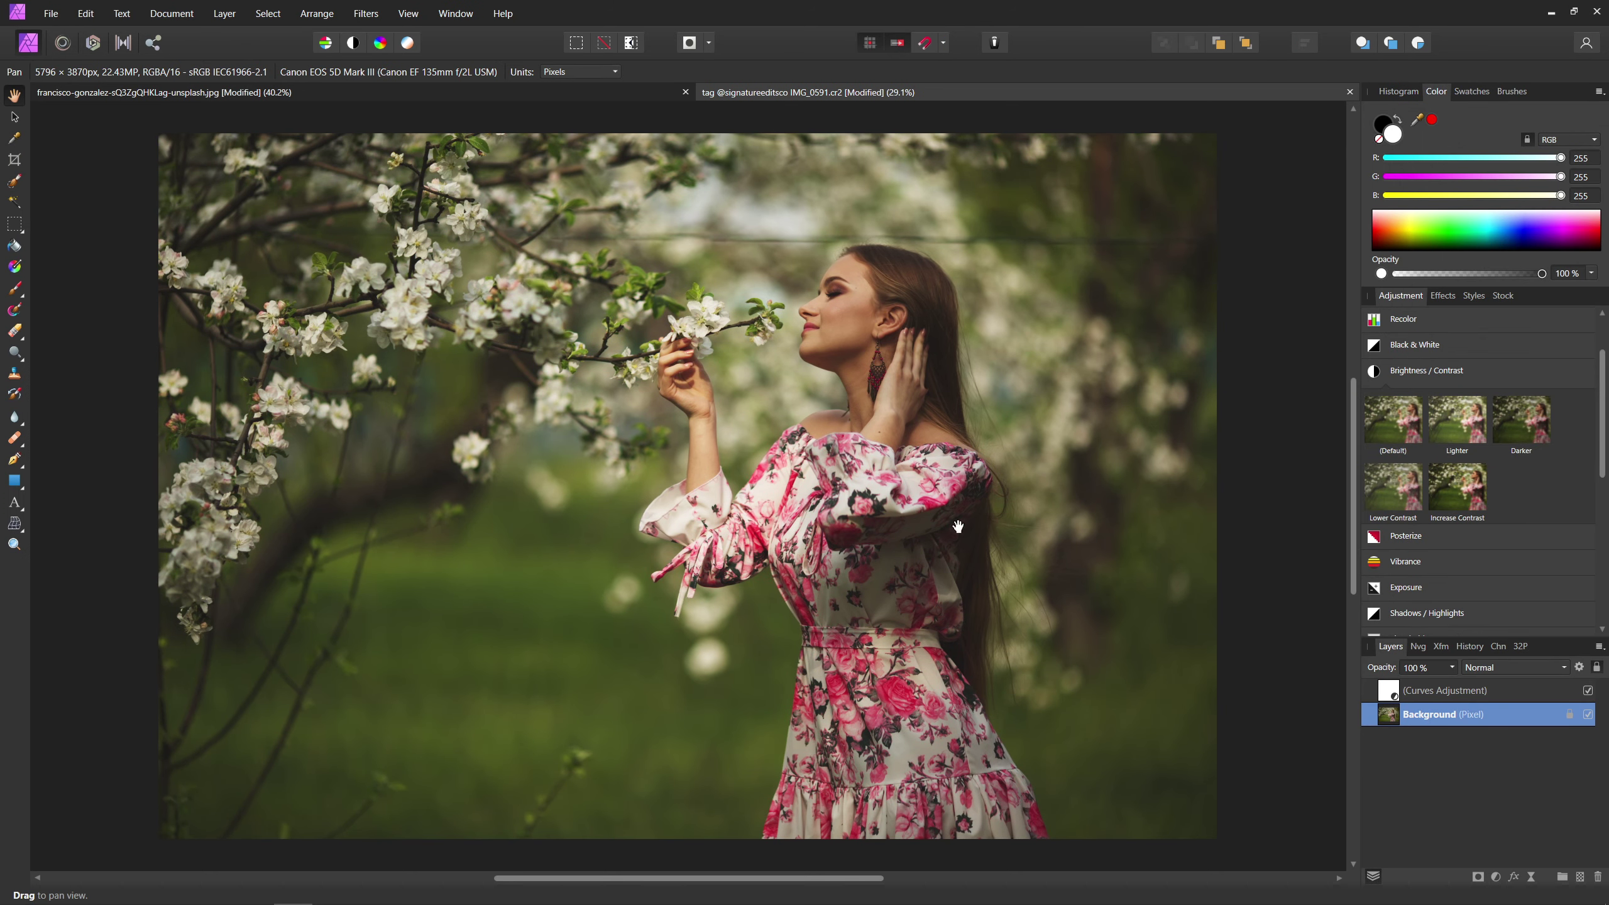
# Float the Scope panel from View > Studio beside the woman, keeping Intensity Waveform mode.
pyautogui.click(412, 22)
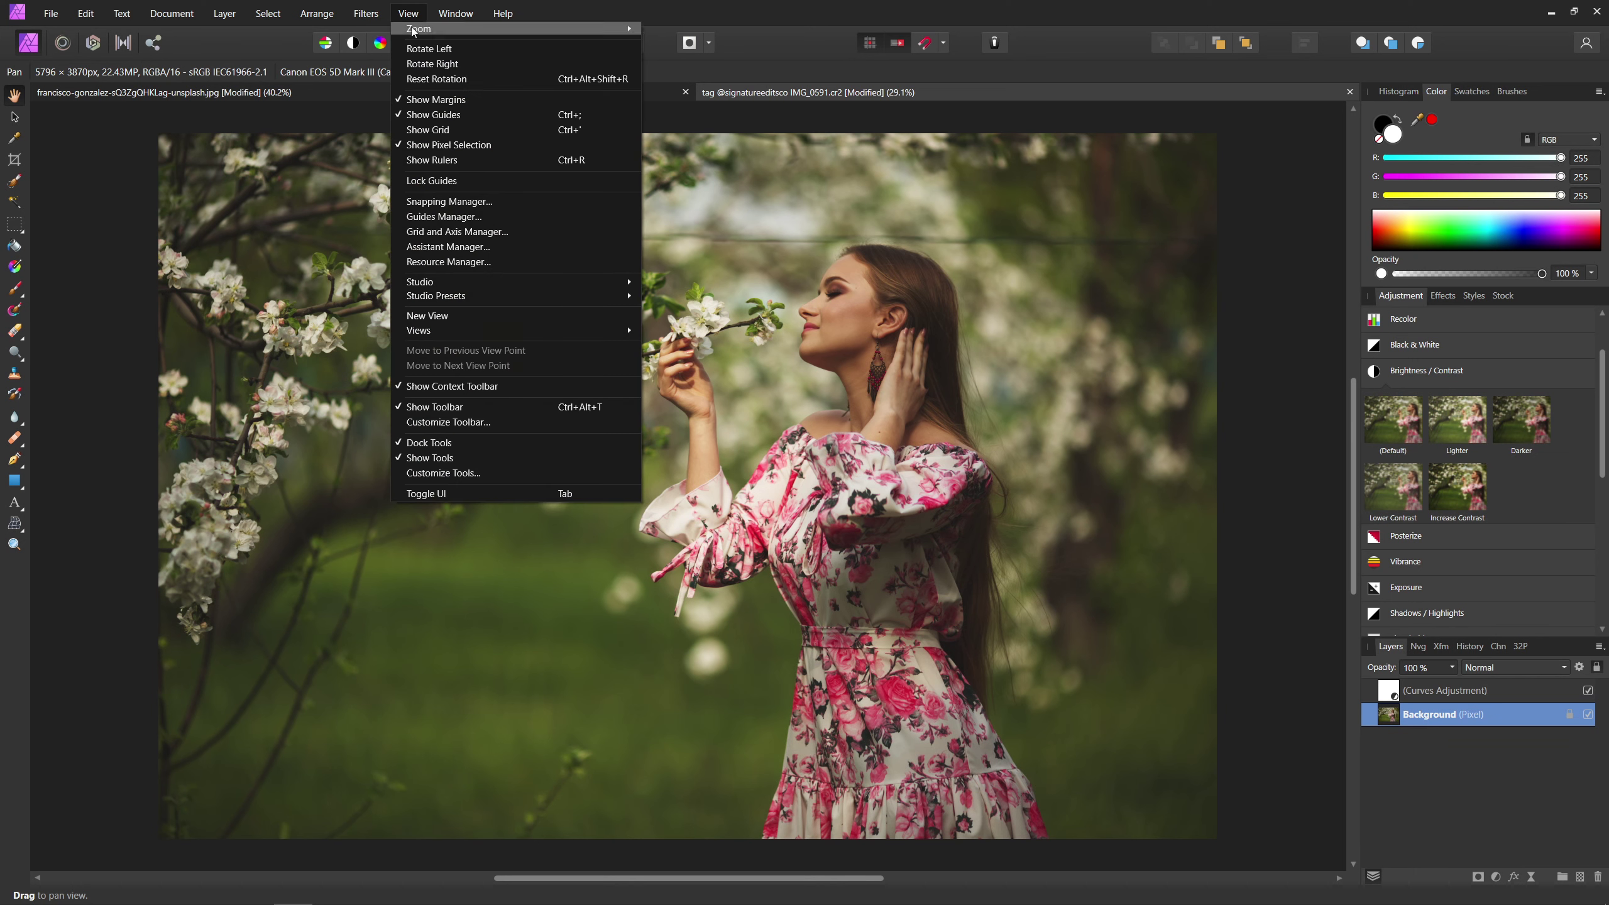
pyautogui.moveTo(544, 280)
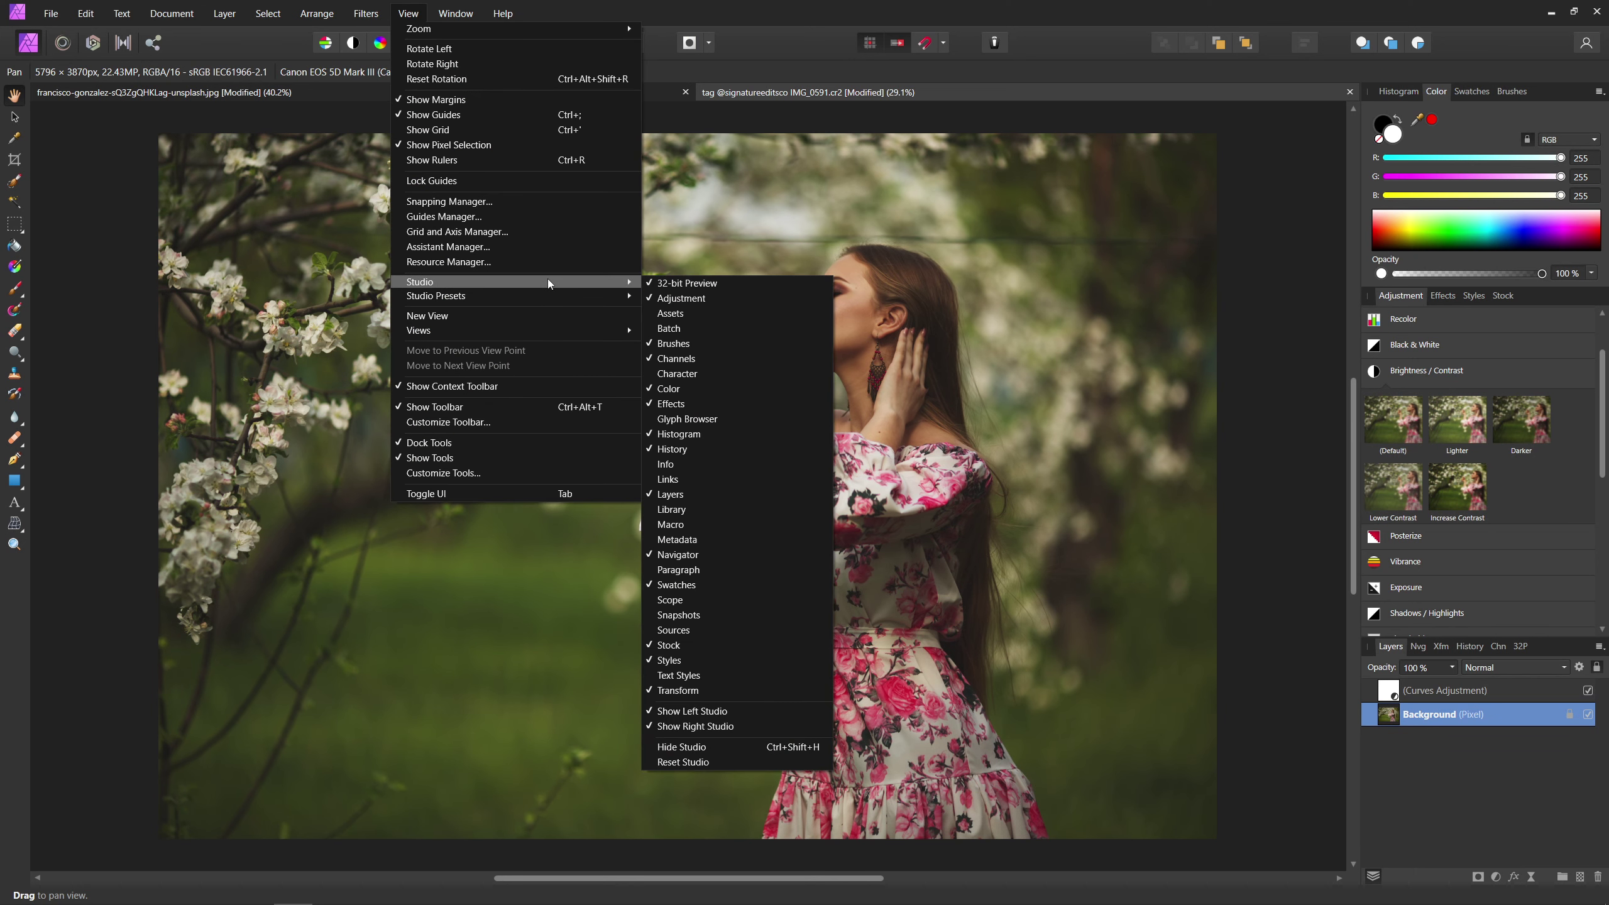
pyautogui.click(766, 604)
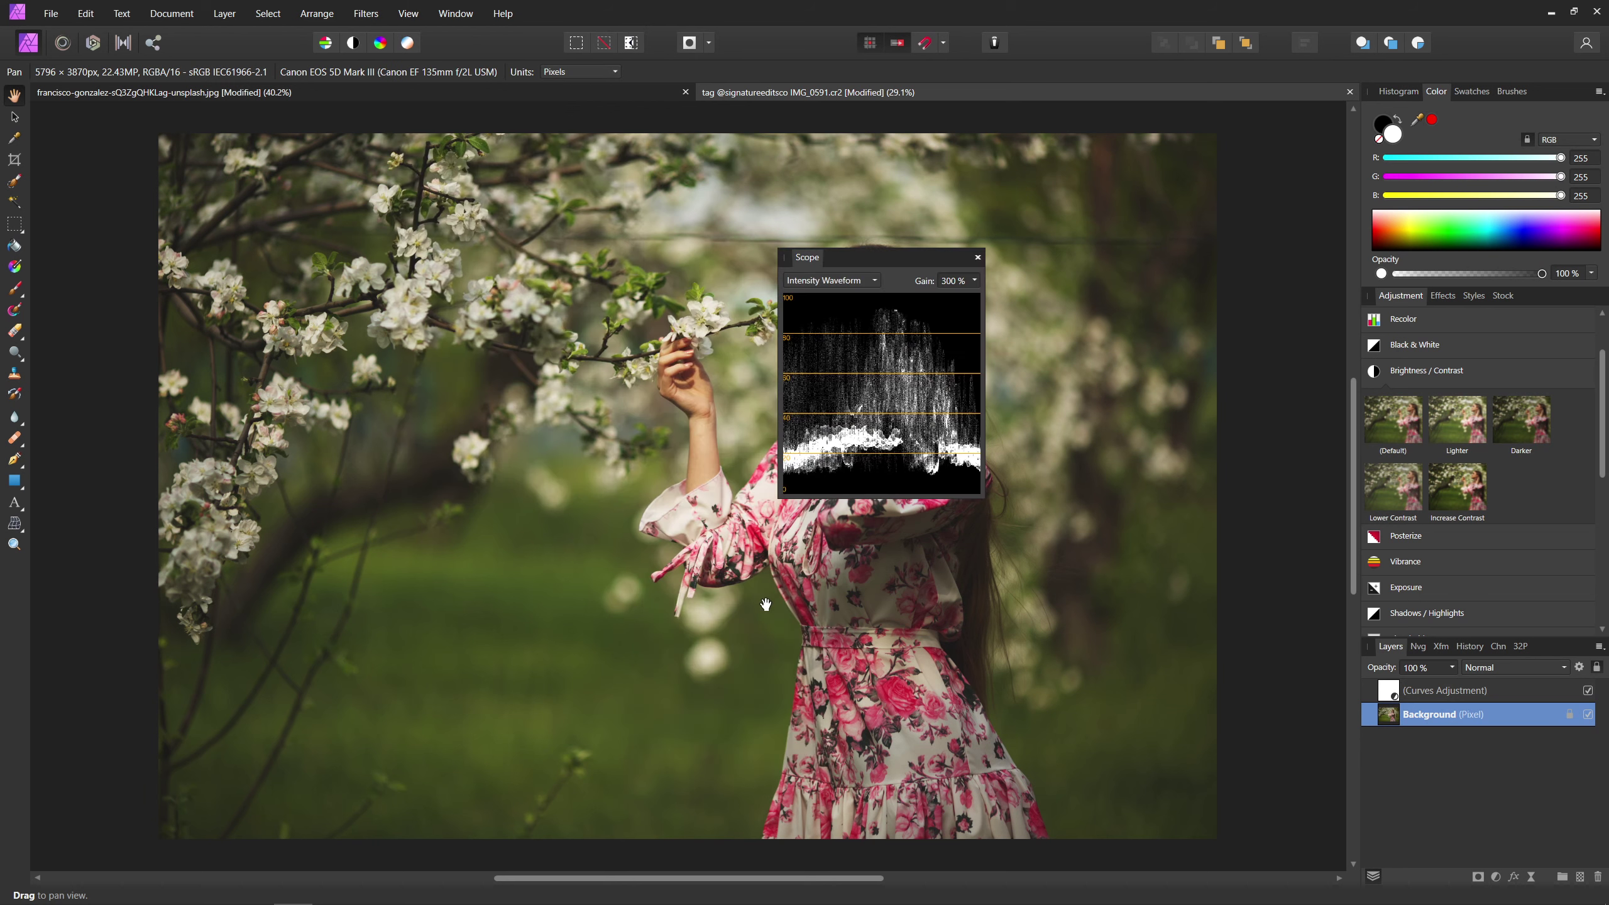
pyautogui.moveTo(858, 265); pyautogui.dragTo(1065, 325)
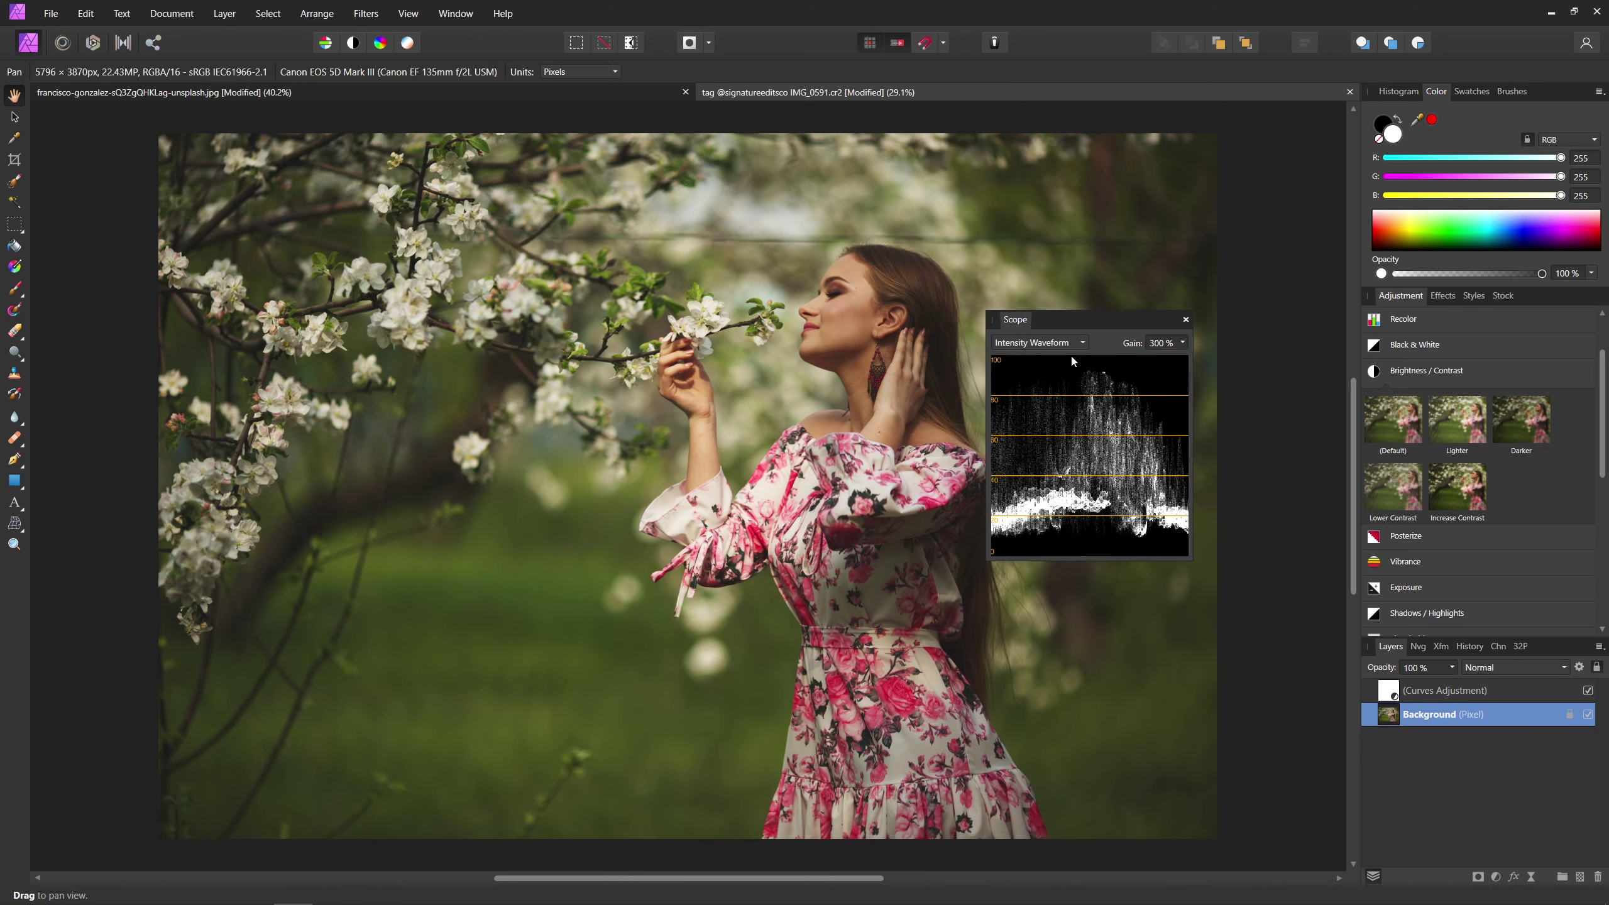
pyautogui.moveTo(1062, 327); pyautogui.dragTo(1128, 343)
pyautogui.click(1110, 359)
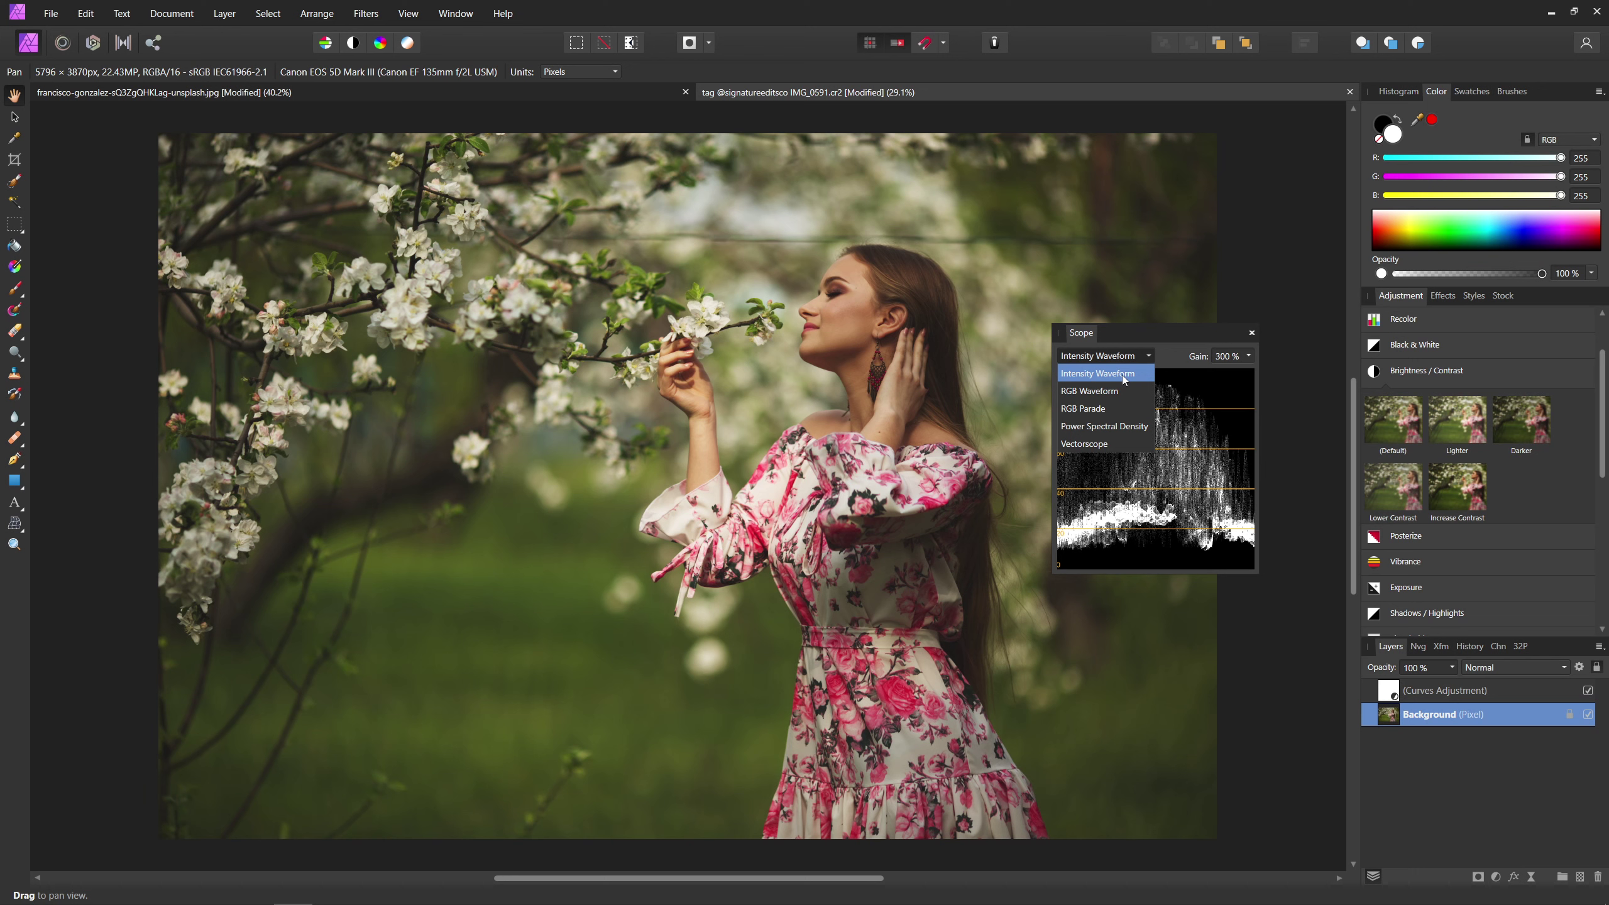
pyautogui.click(1151, 337)
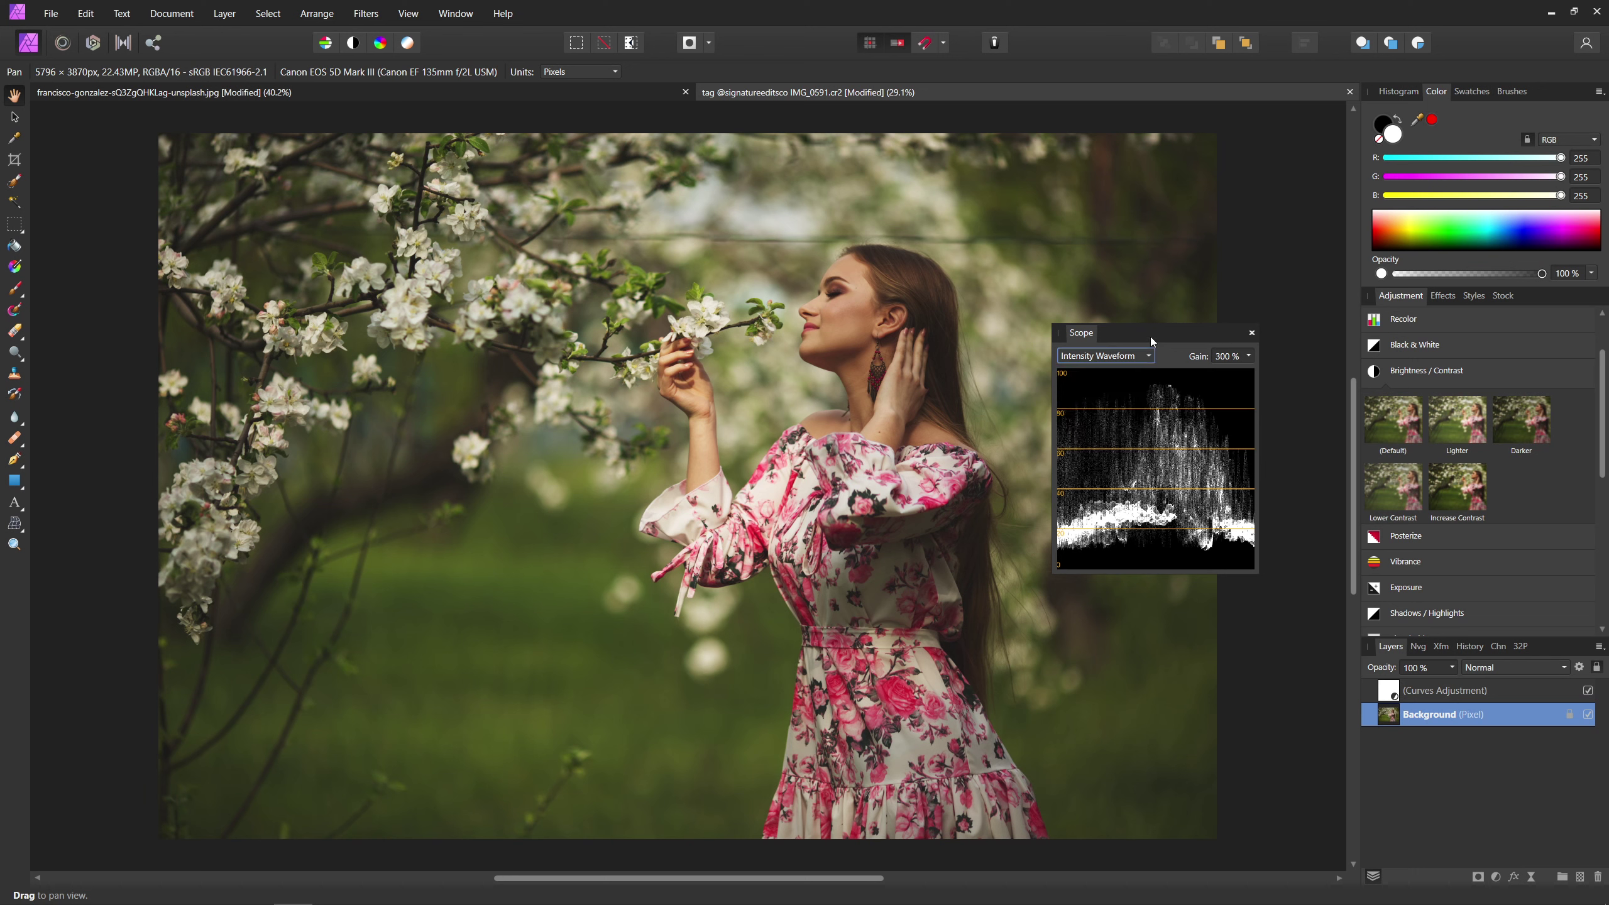
# Test the Exposure adjustment at 3.645 and -8.473 against the scope, then reset it to 0.
pyautogui.moveTo(1148, 333); pyautogui.dragTo(1262, 307)
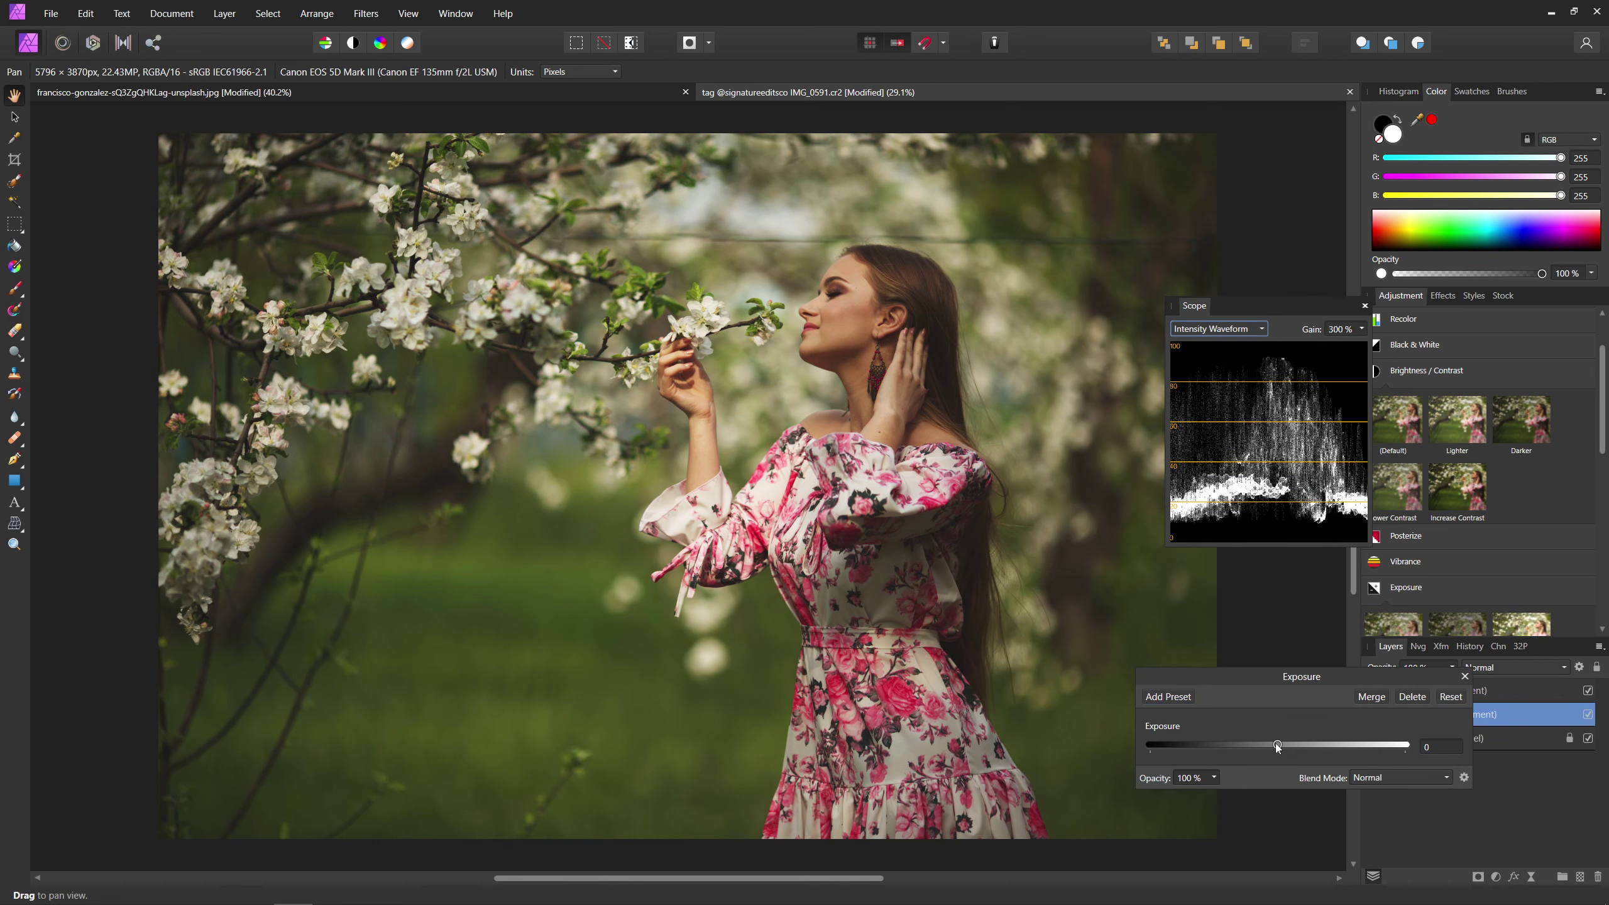
pyautogui.moveTo(1275, 743); pyautogui.dragTo(1301, 748)
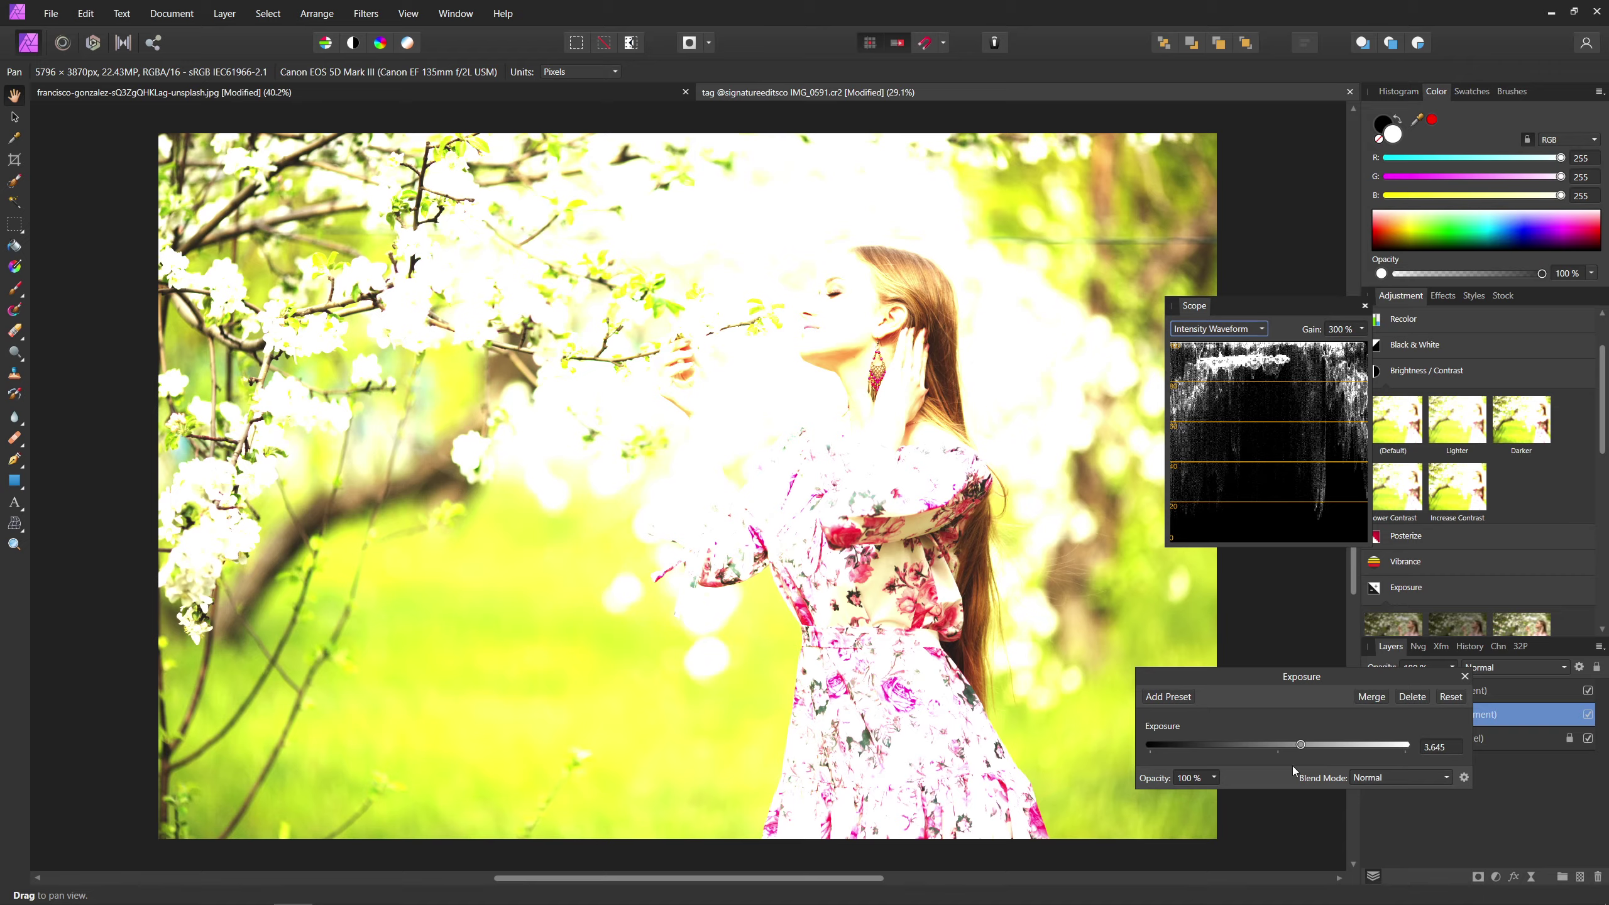
pyautogui.moveTo(1301, 746); pyautogui.dragTo(1224, 747)
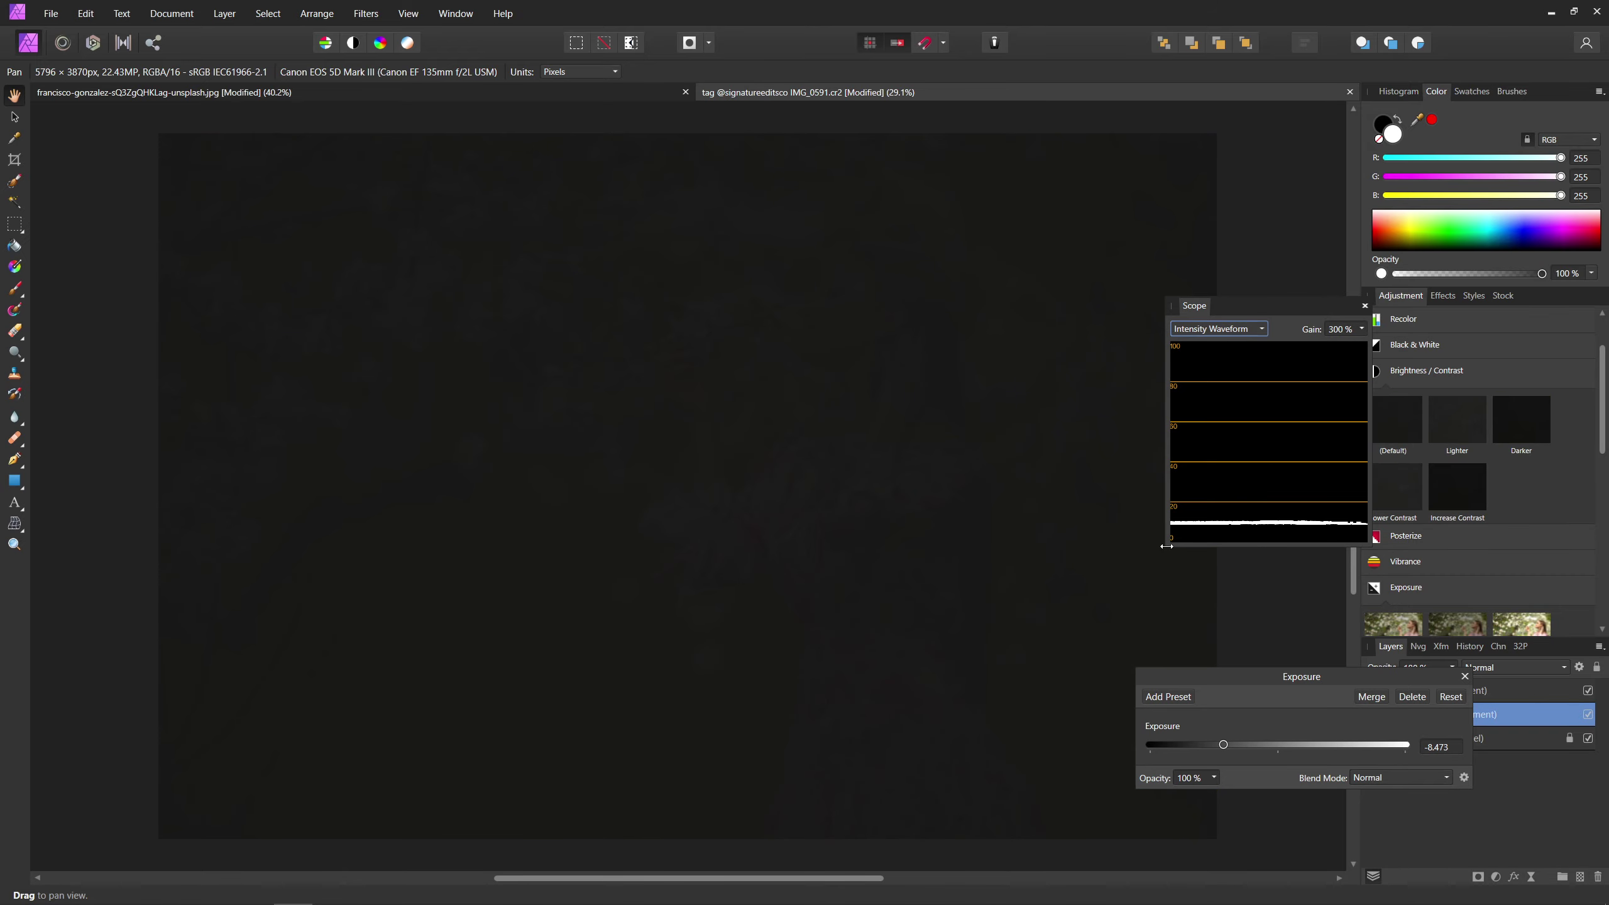
pyautogui.doubleClick(1221, 748)
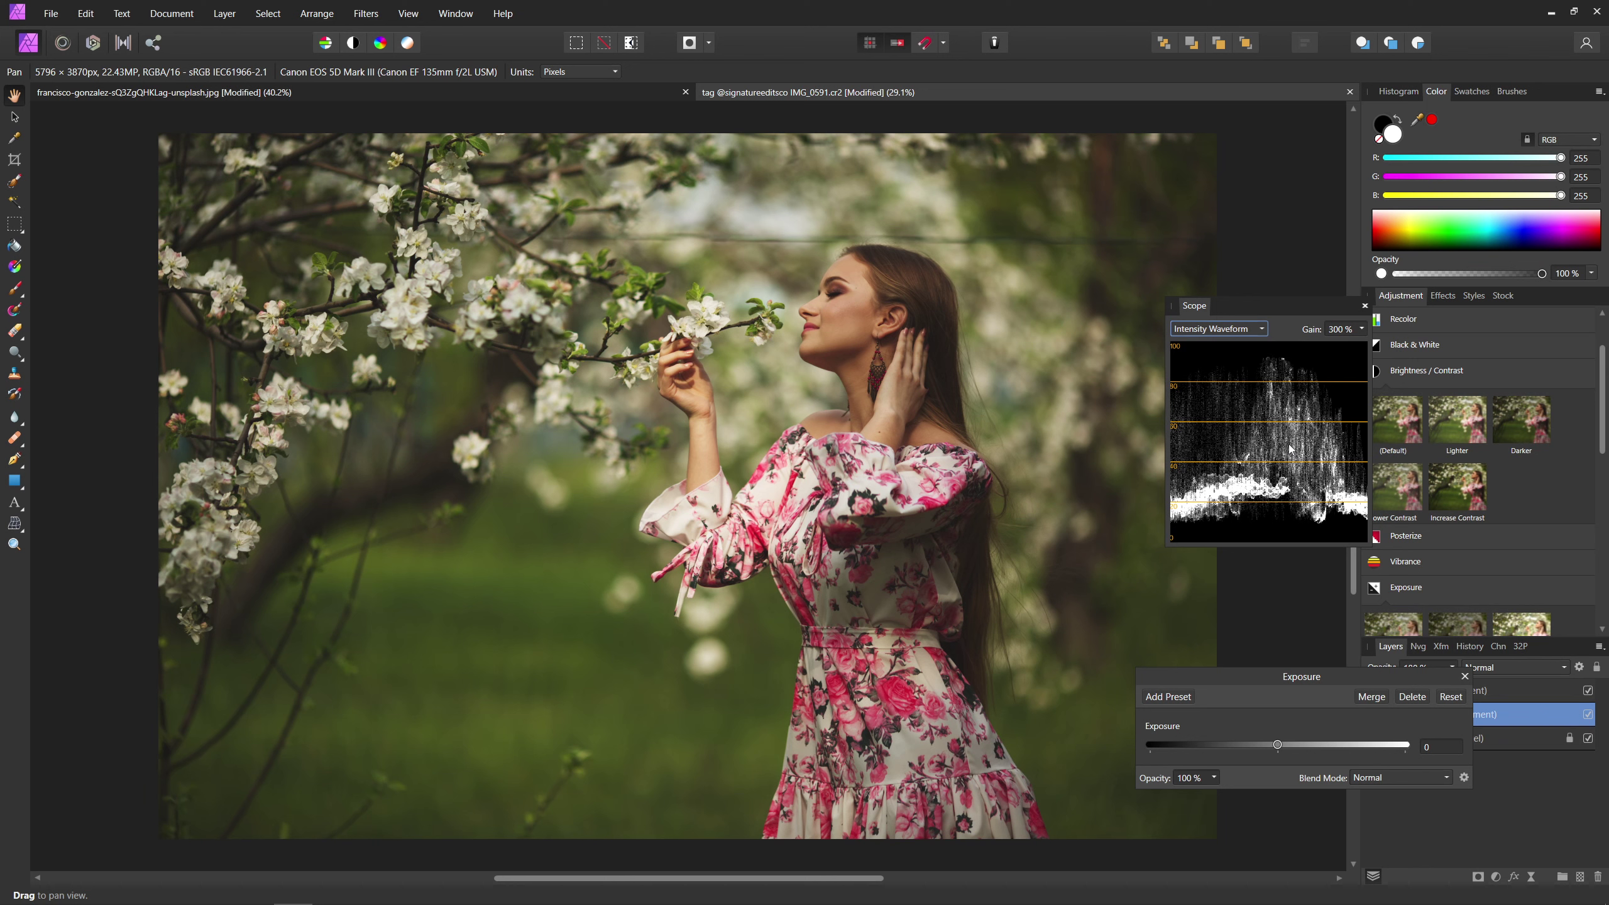
pyautogui.hotkey('ctrl', 'z')
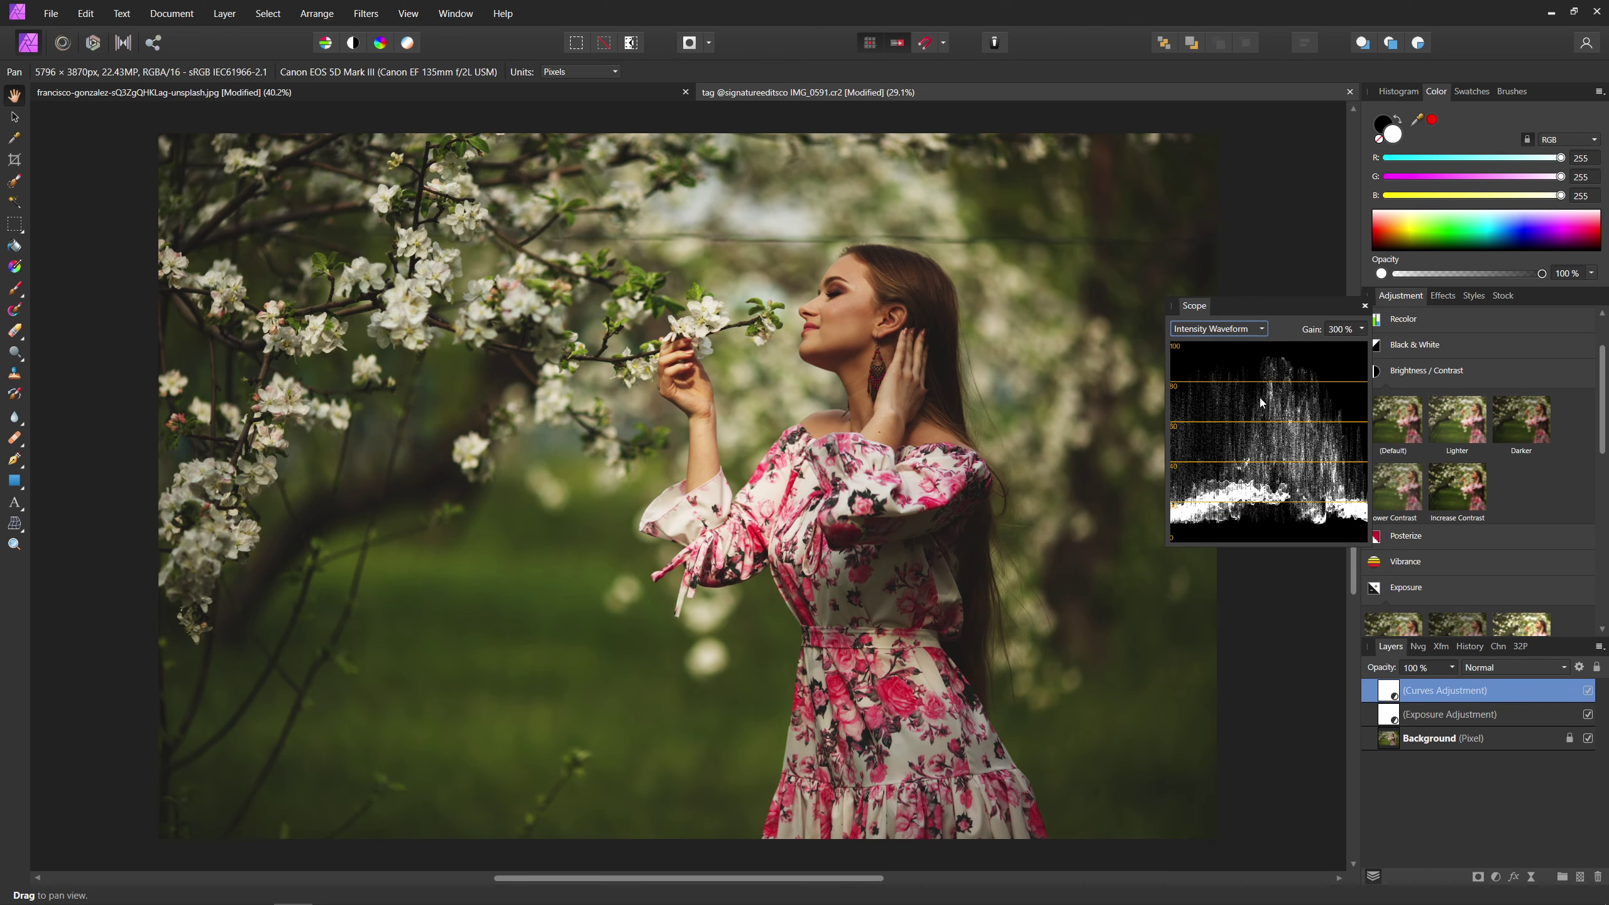
# Switch the Scope to RGB Parade and move the panel lower and left.
pyautogui.click(1207, 334)
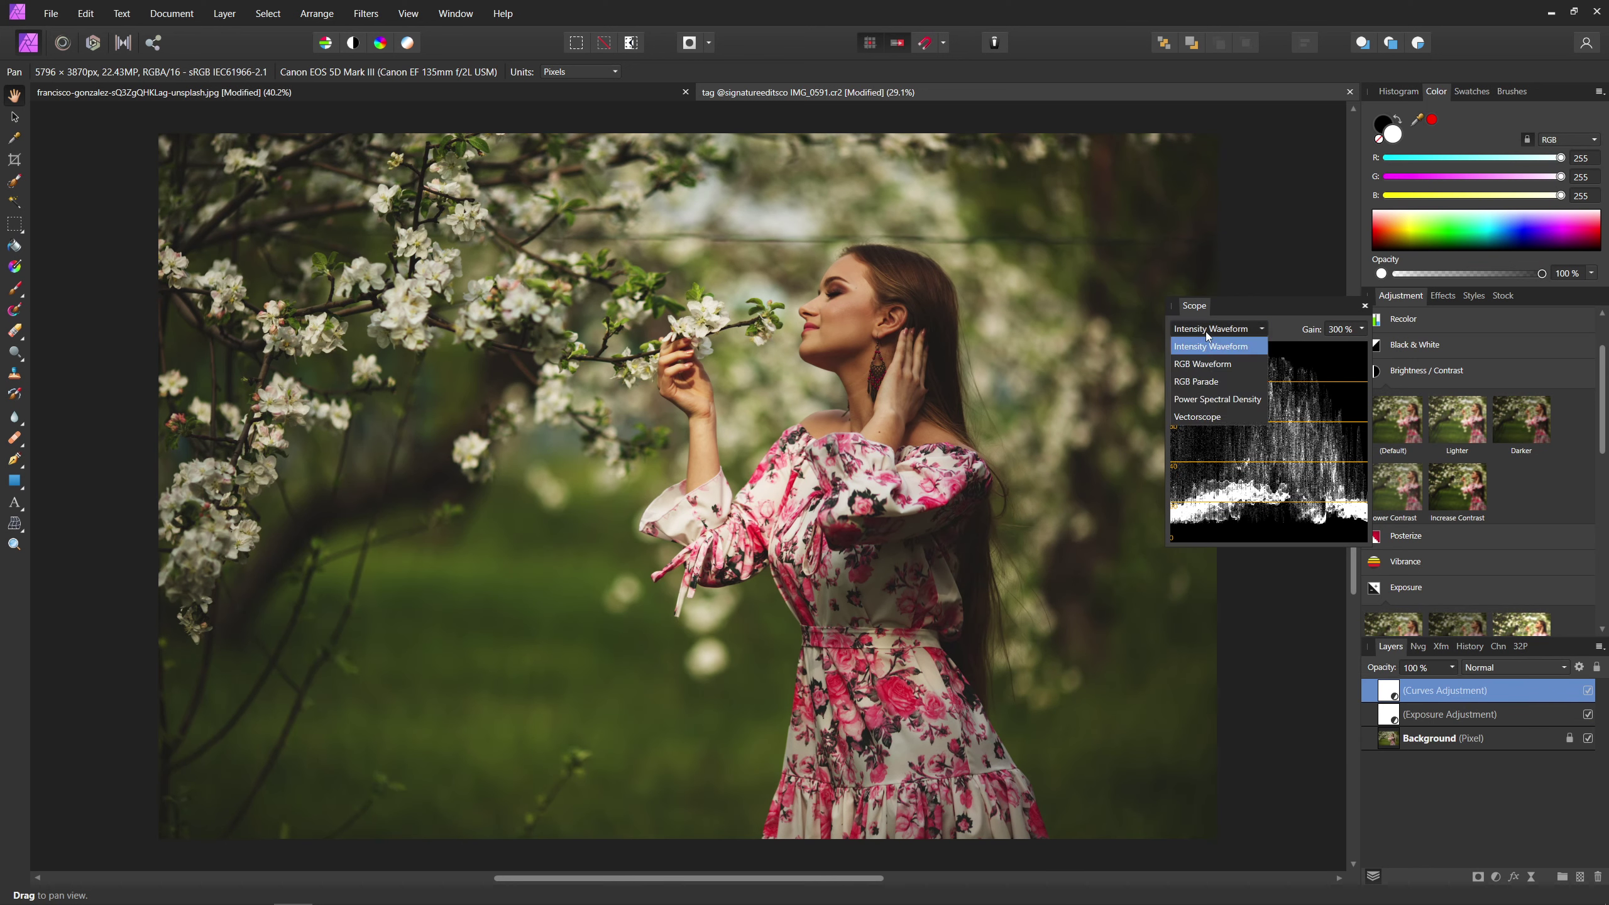
pyautogui.click(1218, 382)
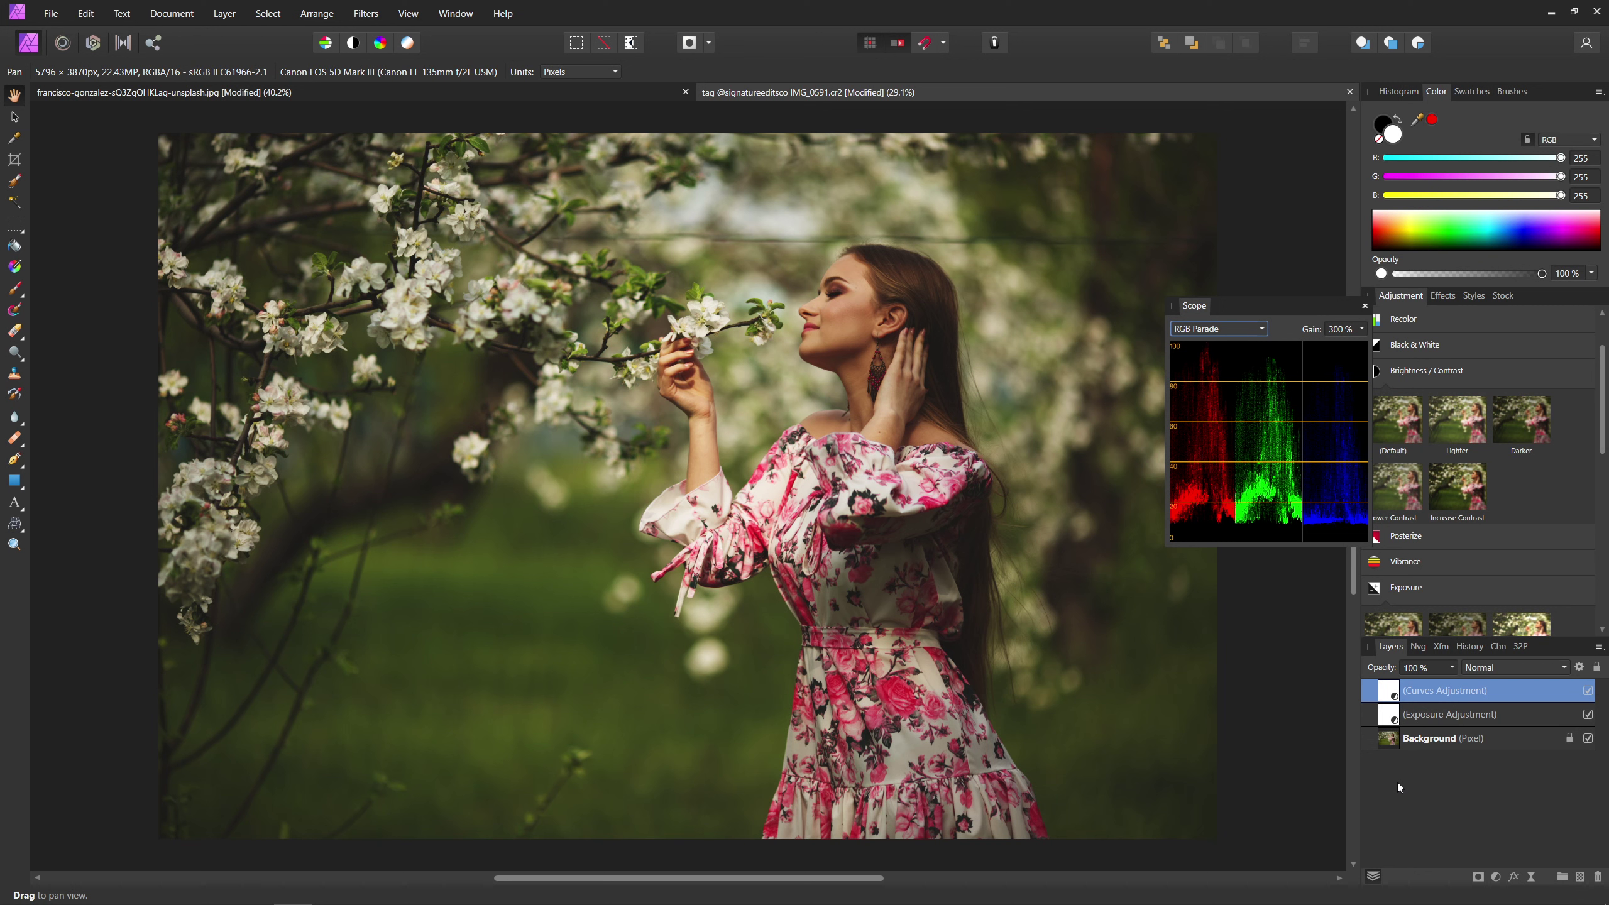
pyautogui.moveTo(1275, 310); pyautogui.dragTo(1241, 376)
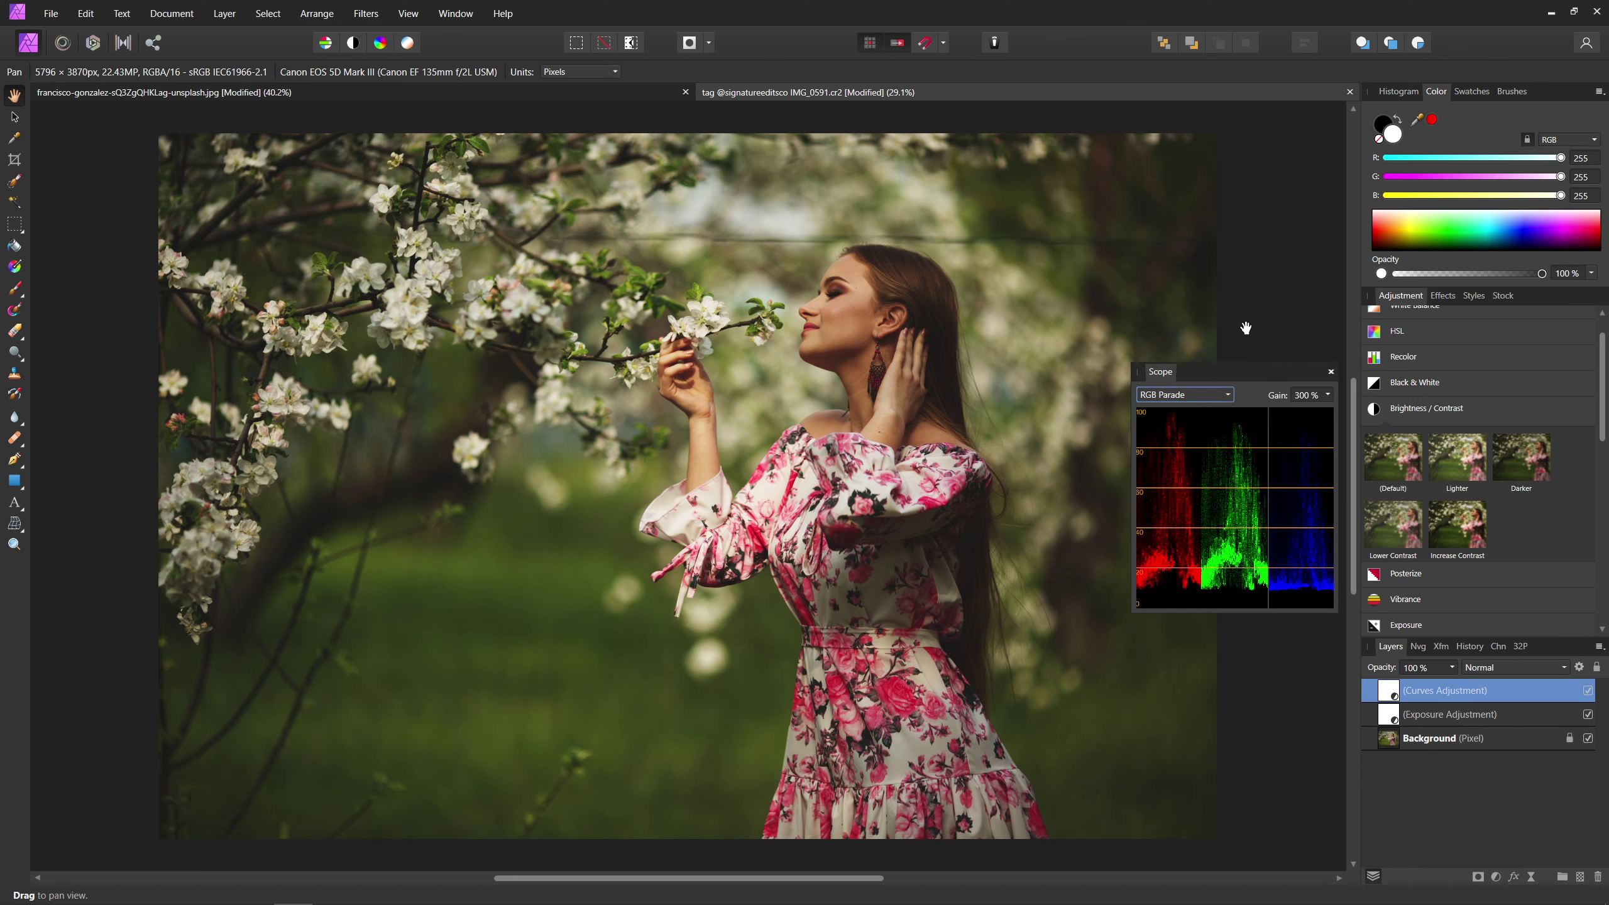
pyautogui.click(1186, 395)
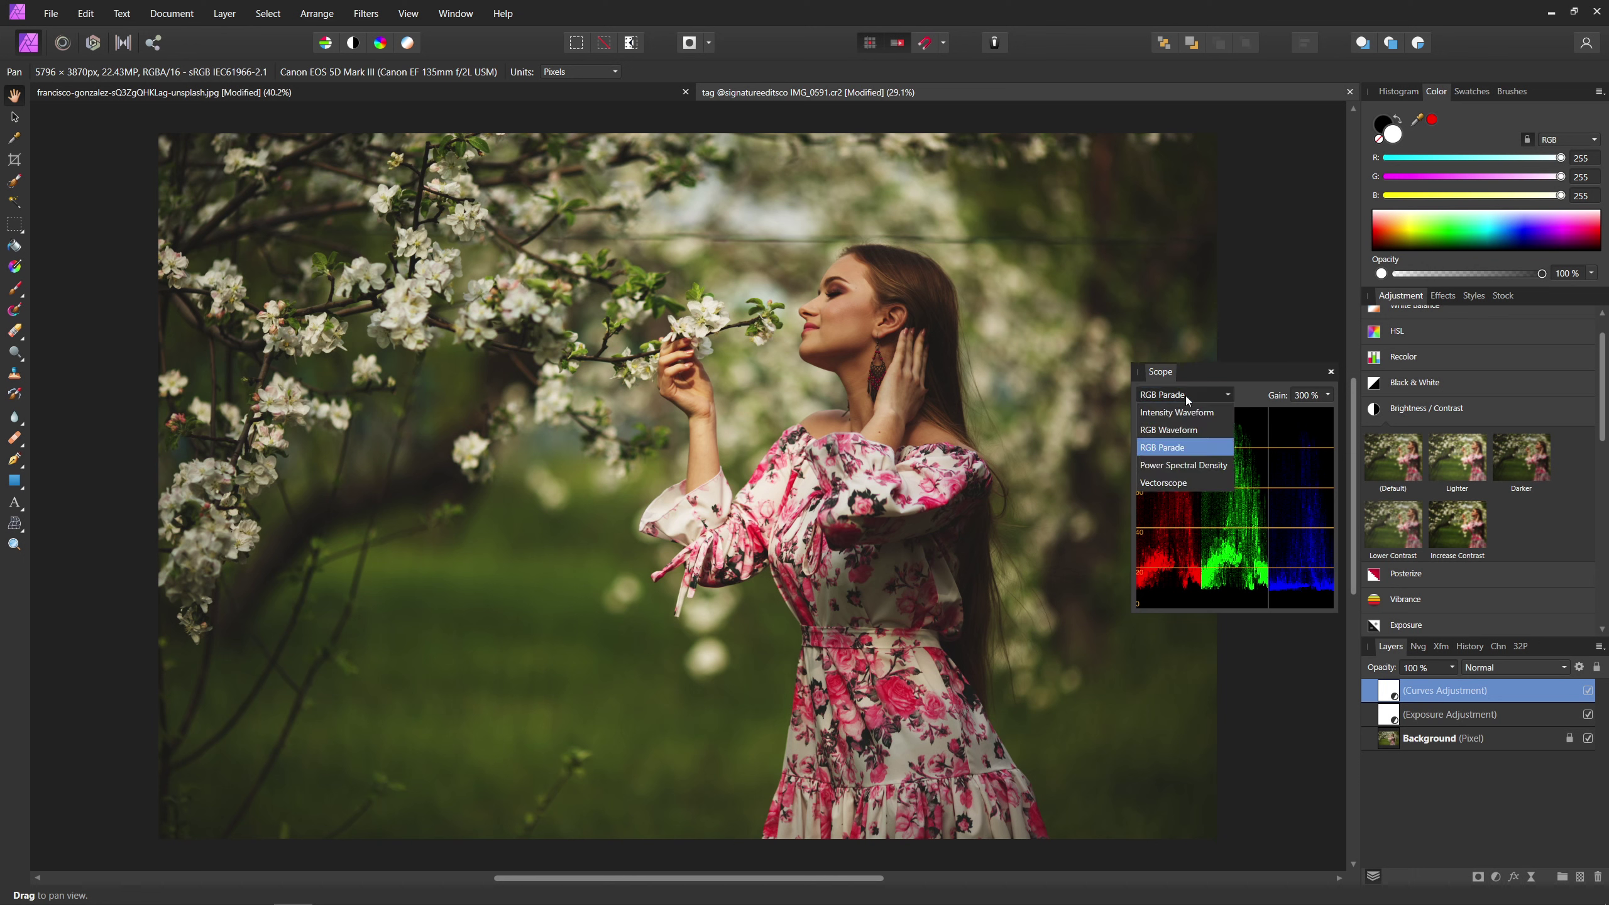
# Switch the Scope panel to Vectorscope and move the panel up and left.
pyautogui.click(1183, 483)
pyautogui.moveTo(1247, 383); pyautogui.dragTo(1267, 376)
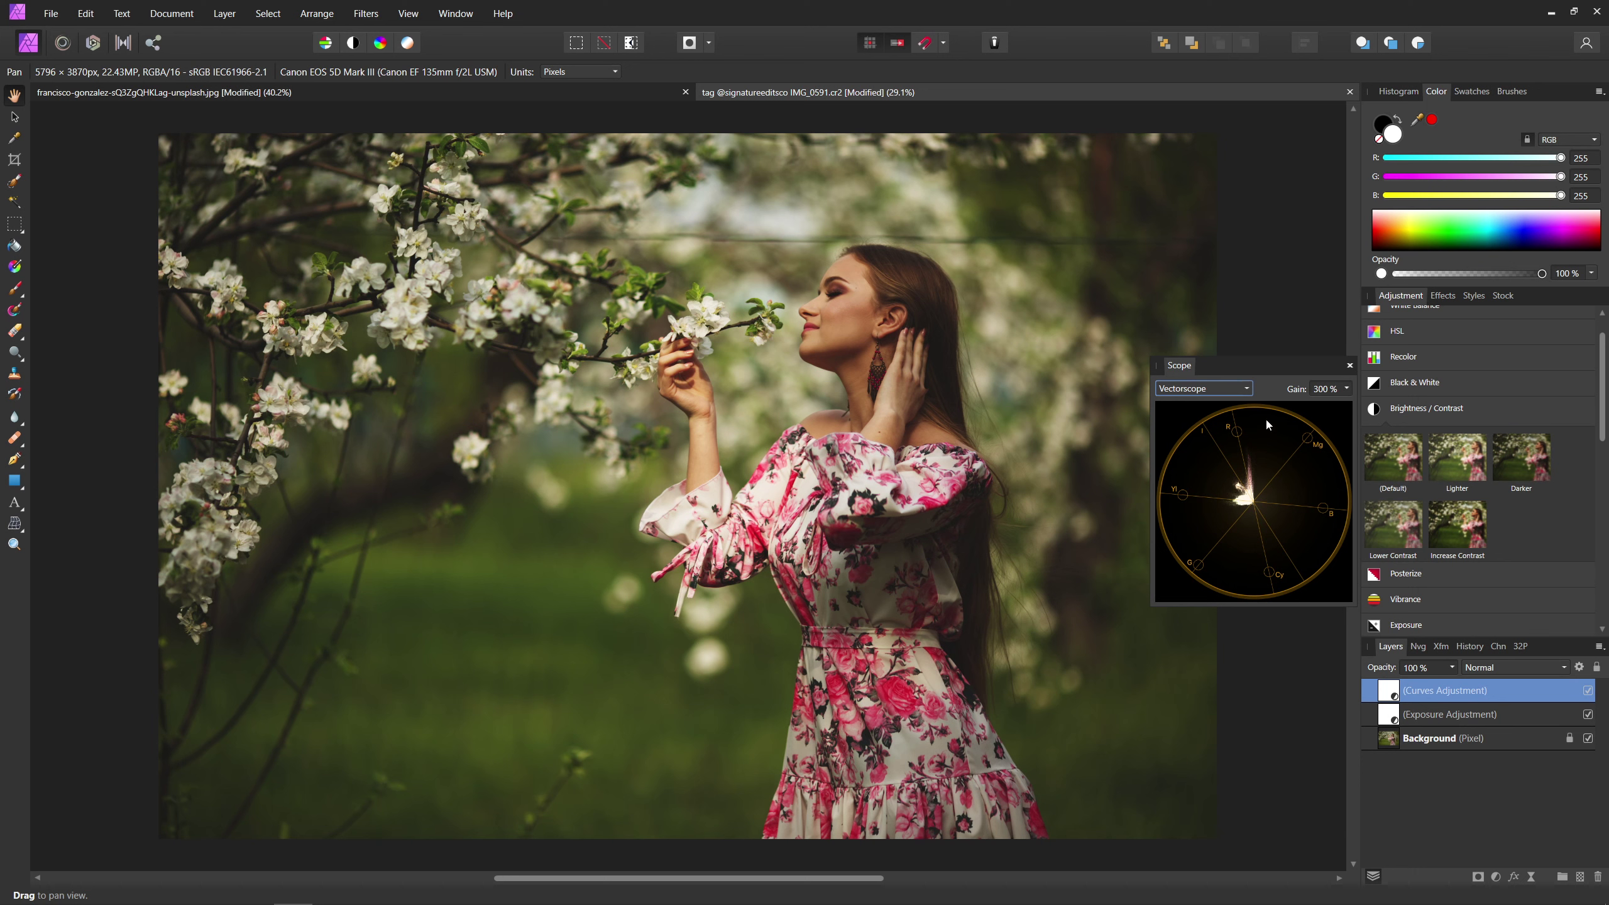
pyautogui.moveTo(1204, 365); pyautogui.dragTo(1181, 333)
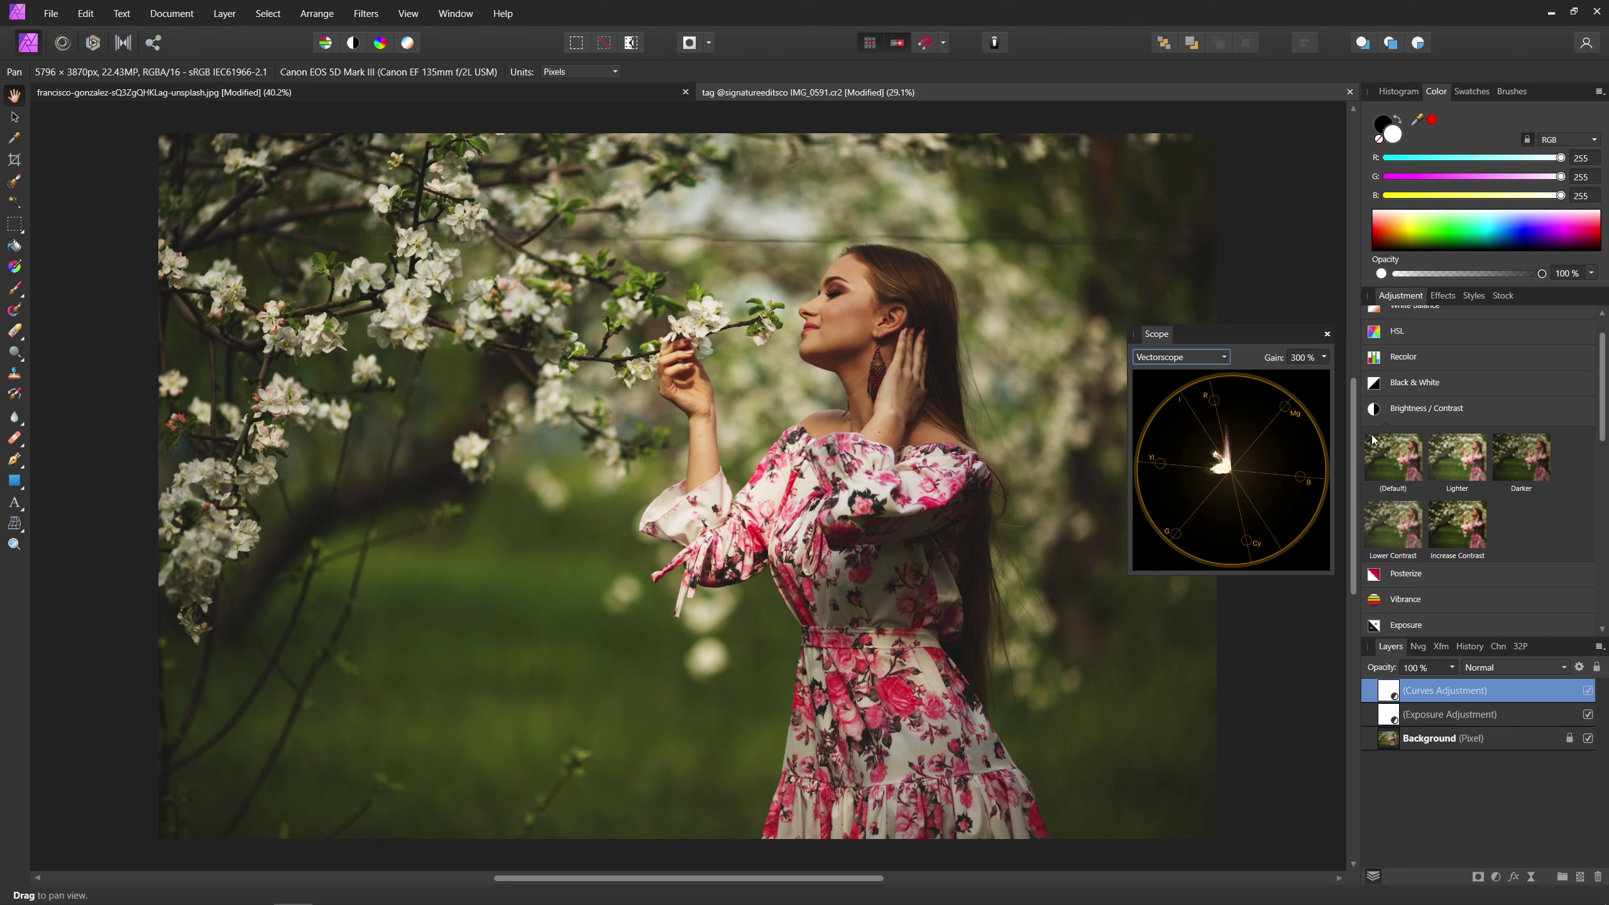
# Add a default HSL Shift with a -11° hue shift, then hide the Curves adjustment.
pyautogui.click(1411, 334)
pyautogui.click(1393, 380)
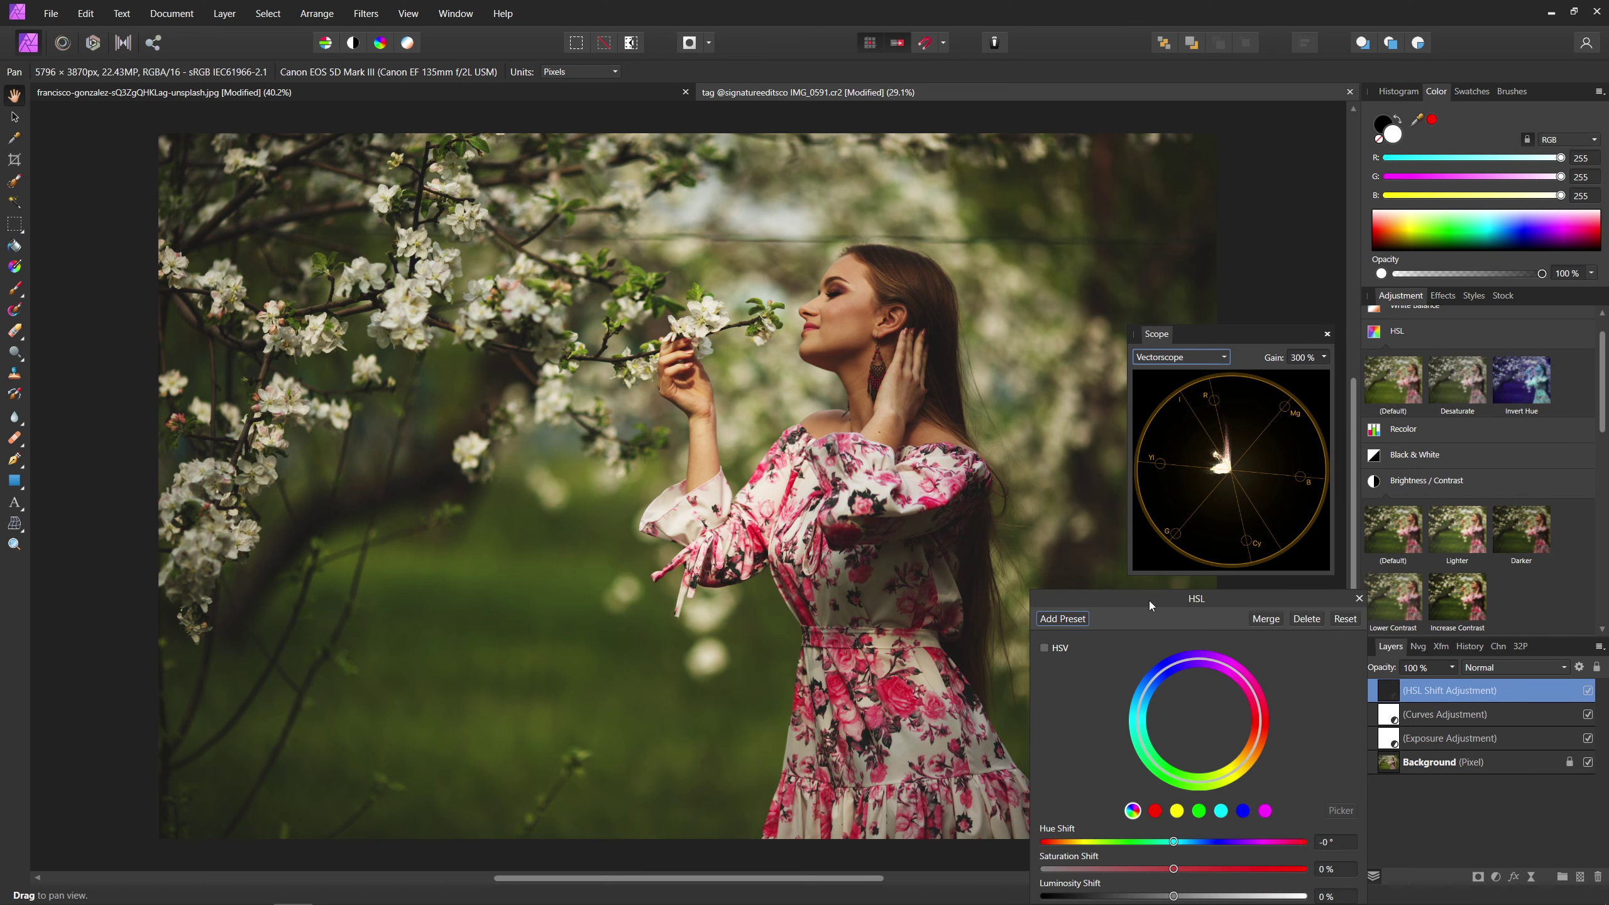
pyautogui.moveTo(1149, 602); pyautogui.dragTo(1218, 593)
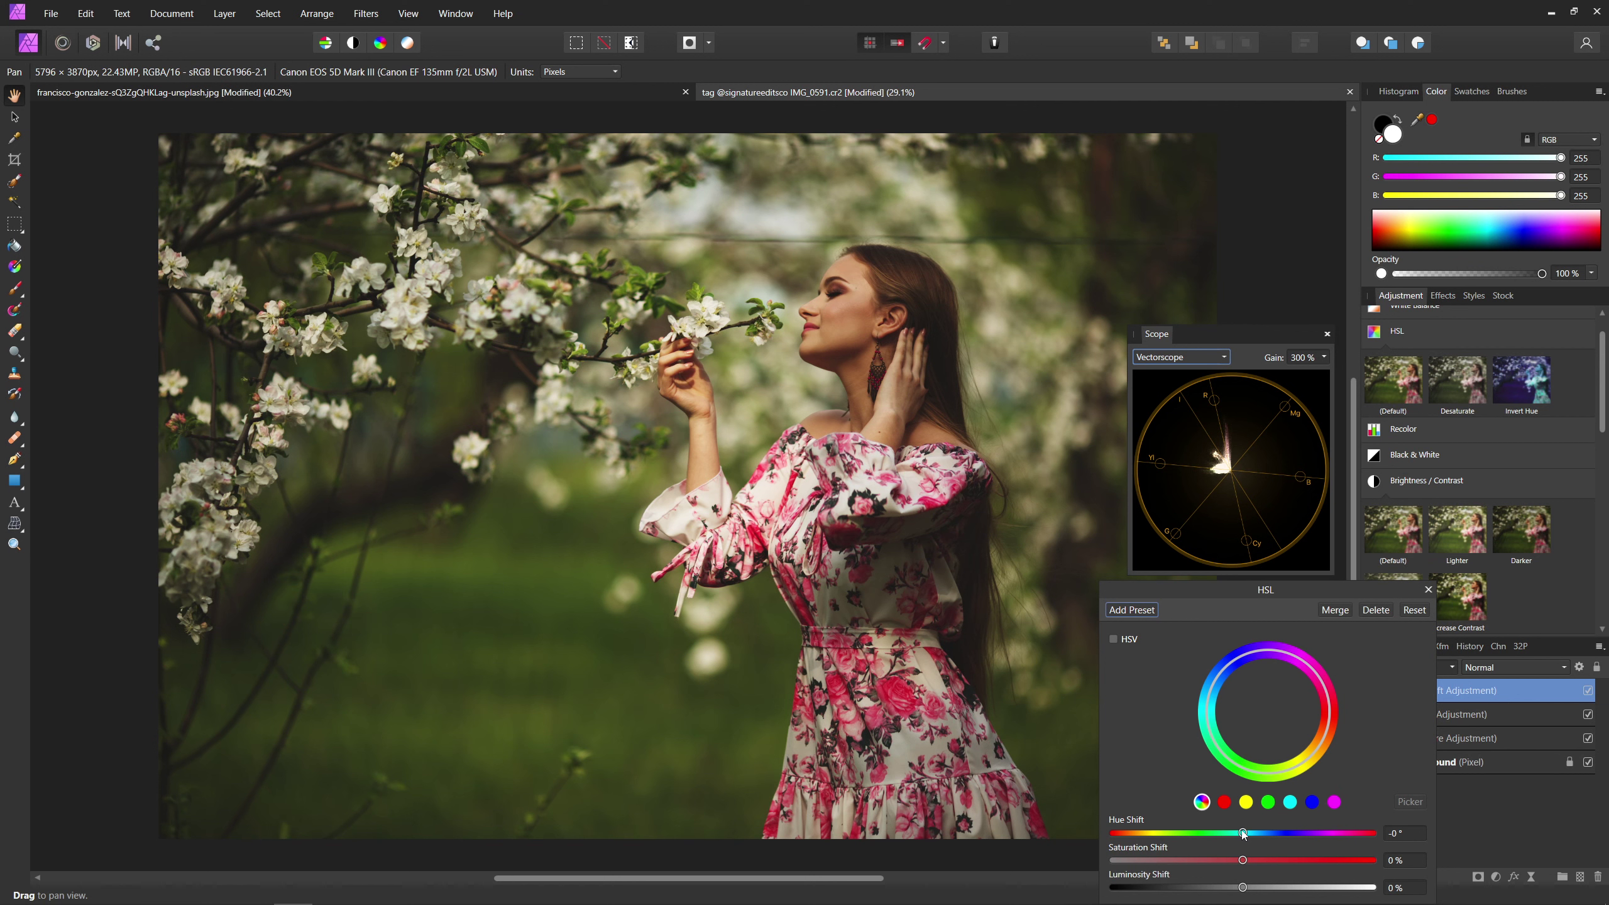
pyautogui.moveTo(1243, 835); pyautogui.dragTo(1236, 834)
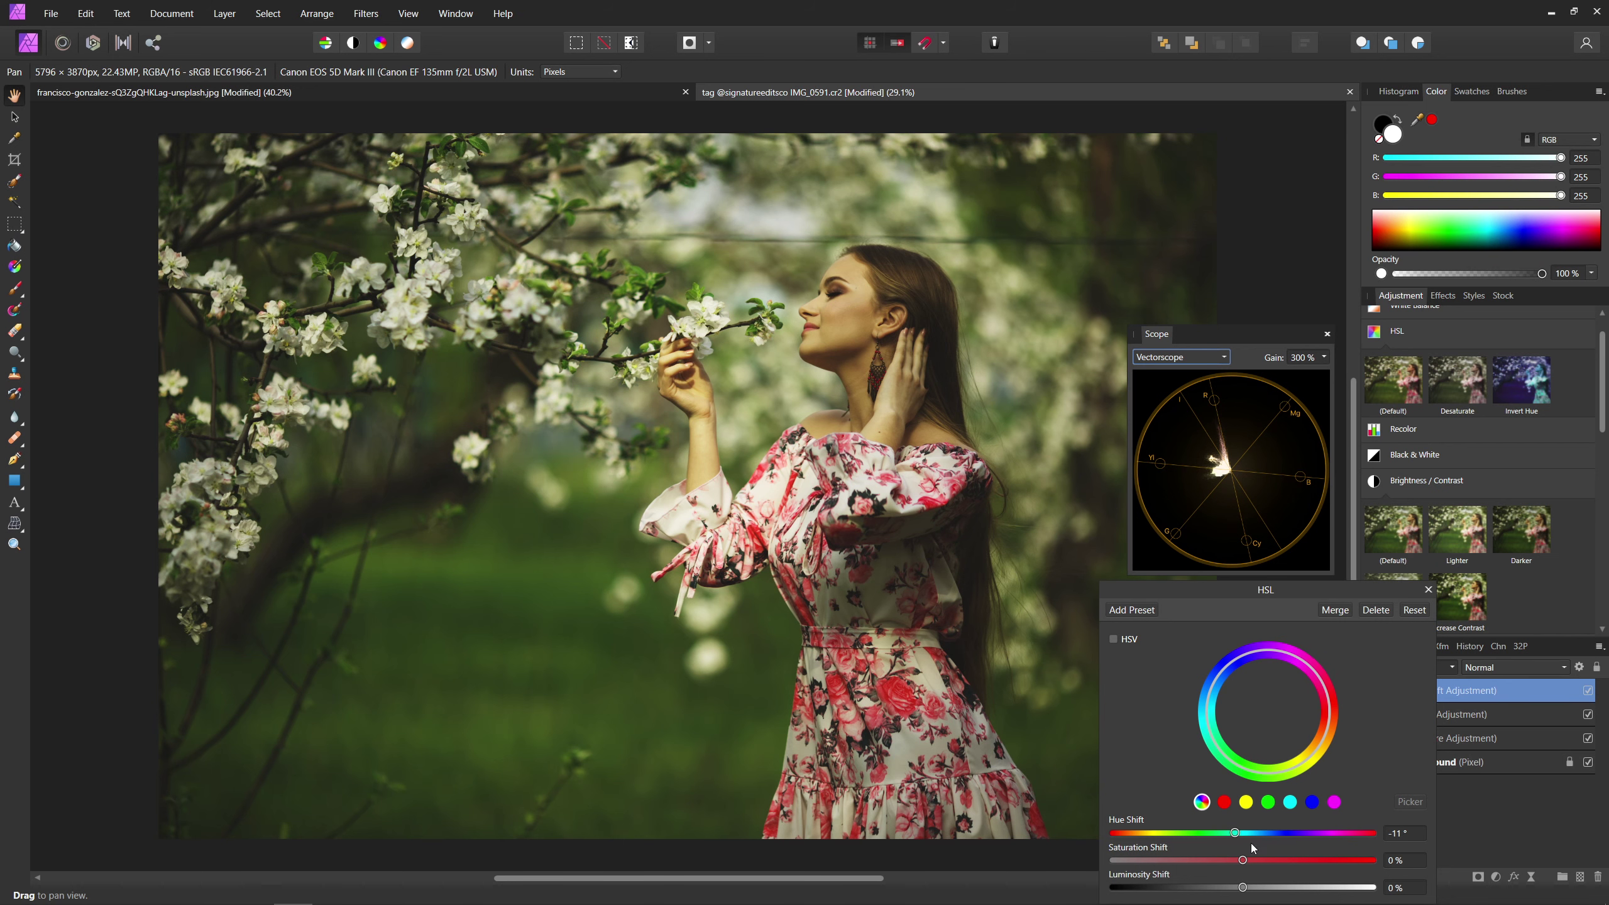
pyautogui.click(1428, 589)
pyautogui.click(1587, 714)
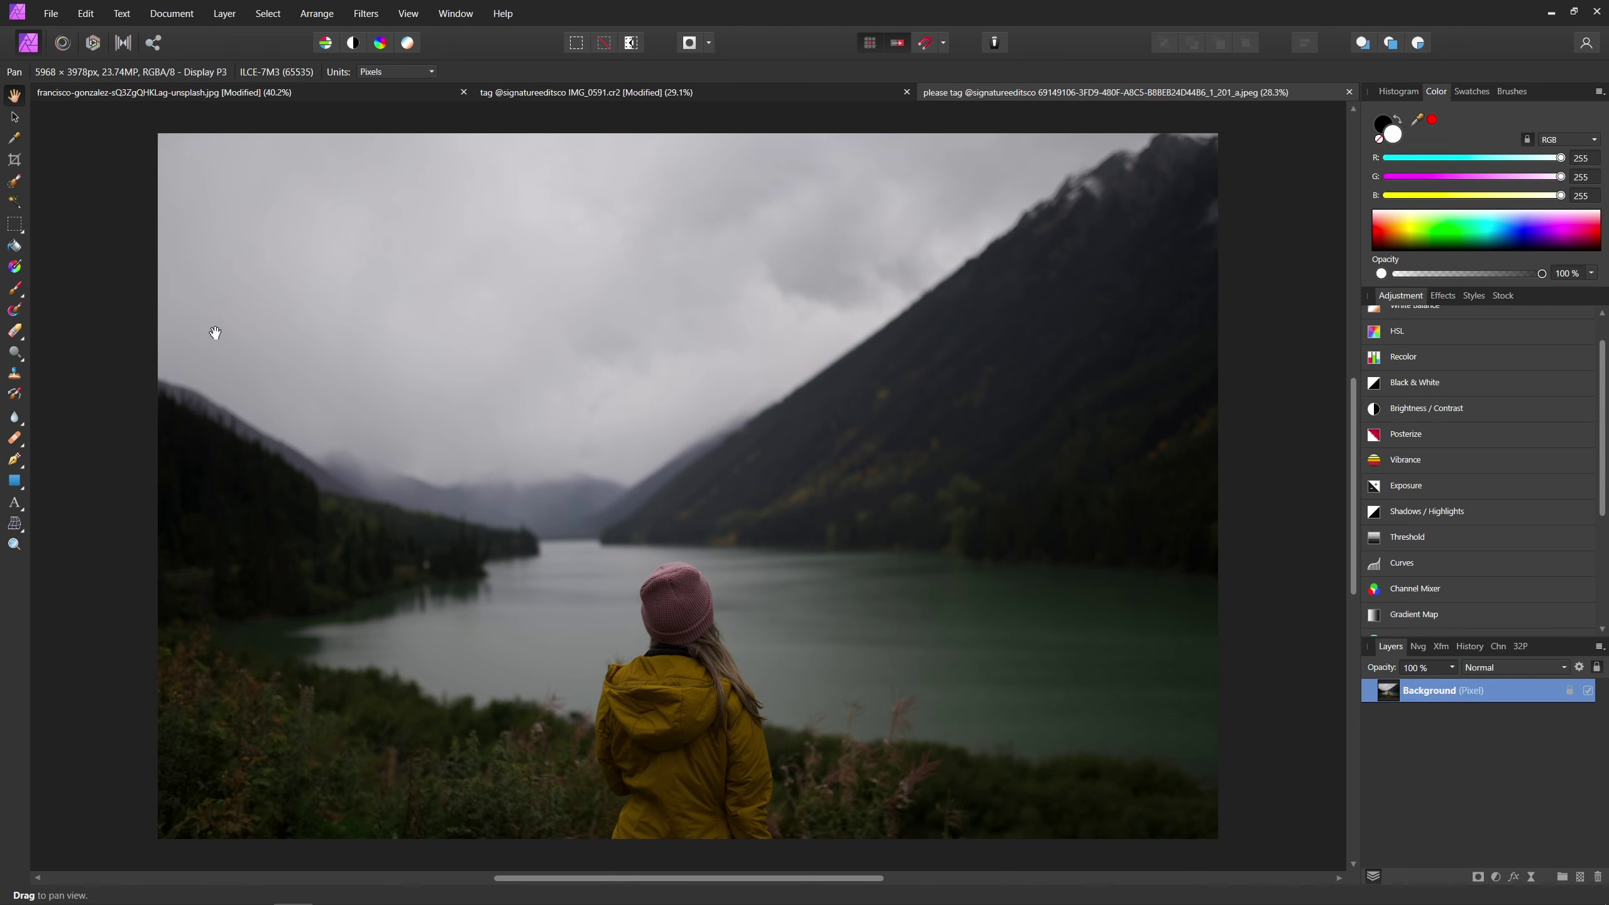
# Paint a selection over the woman's pink hat and yellow jacket with the Selection Brush.
pyautogui.click(11, 184)
pyautogui.moveTo(670, 596)
pyautogui.mouseDown()
pyautogui.moveTo(671, 837)
pyautogui.moveTo(709, 801)
pyautogui.moveTo(660, 702)
pyautogui.moveTo(621, 735)
pyautogui.moveTo(621, 784)
pyautogui.moveTo(608, 739)
pyautogui.moveTo(690, 717)
pyautogui.moveTo(726, 672)
pyautogui.mouseUp()
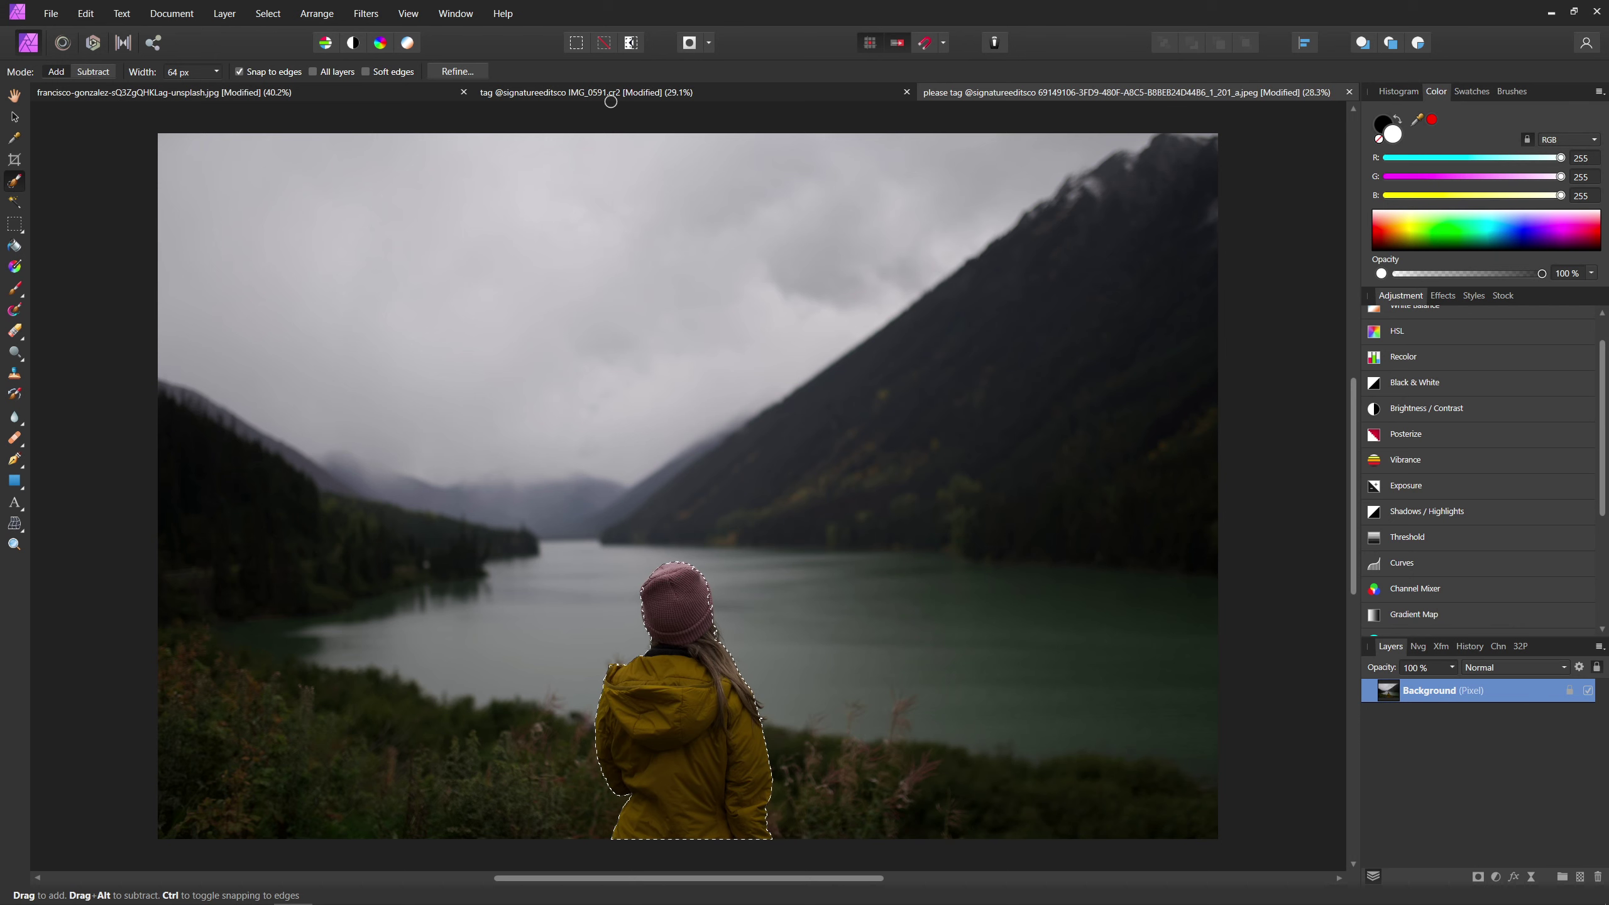
pyautogui.click(458, 71)
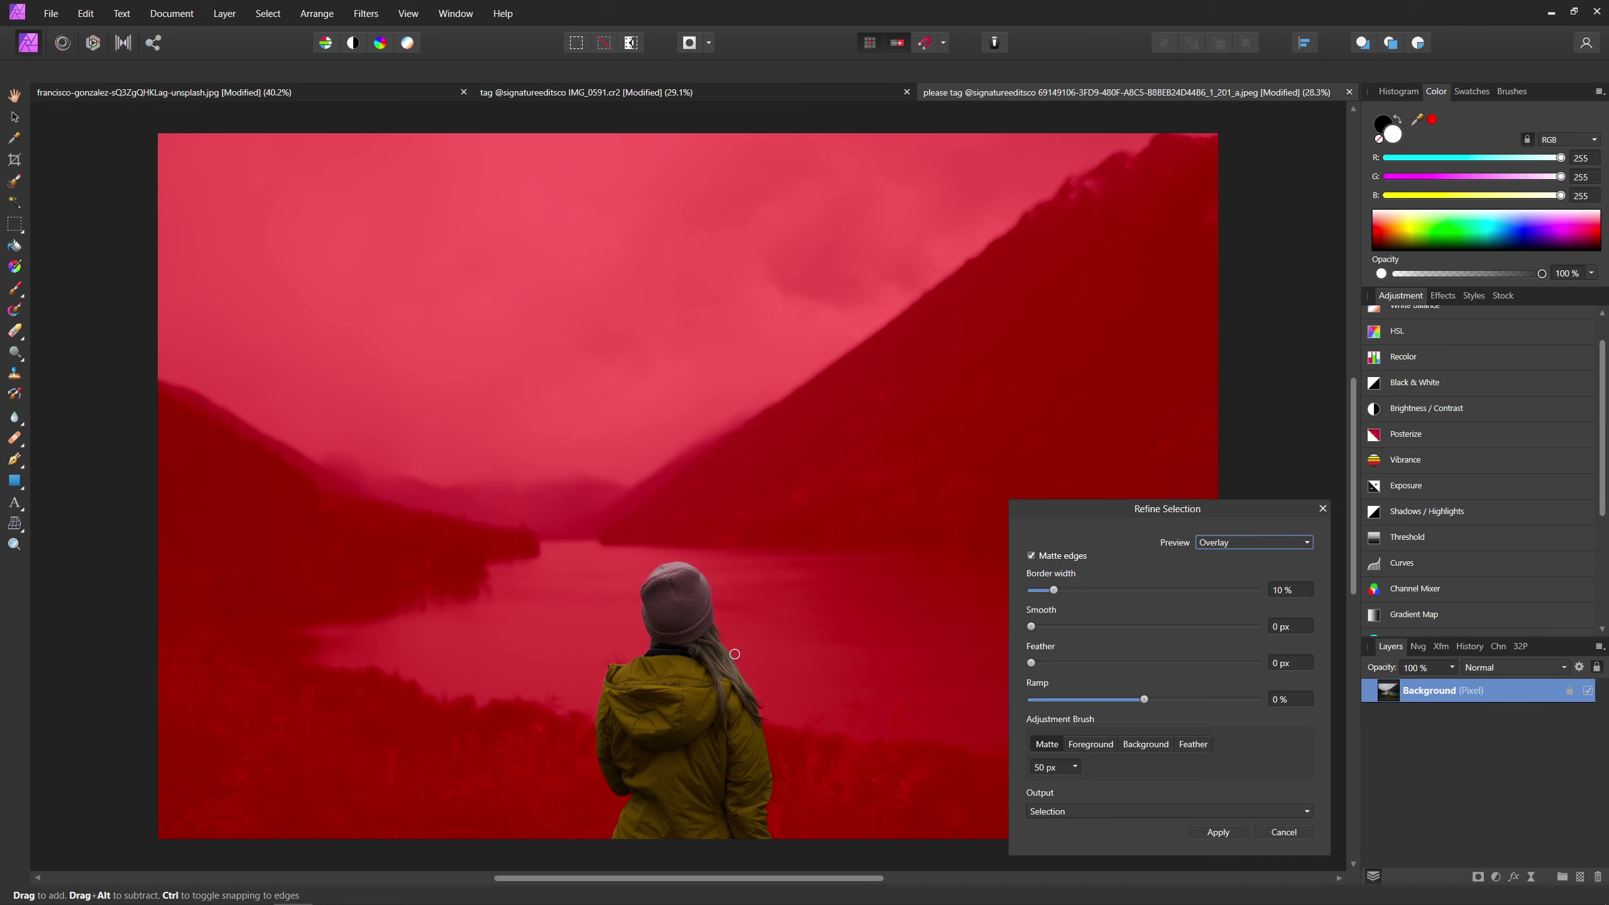
# Refine the selection edges along the woman's hair and hat.
pyautogui.scroll(5, 734, 654)
pyautogui.moveTo(656, 542)
pyautogui.mouseDown()
pyautogui.moveTo(727, 704)
pyautogui.moveTo(801, 790)
pyautogui.mouseUp()
pyautogui.moveTo(585, 353); pyautogui.dragTo(647, 484)
pyautogui.press('space')
pyautogui.moveTo(785, 735); pyautogui.dragTo(682, 521)
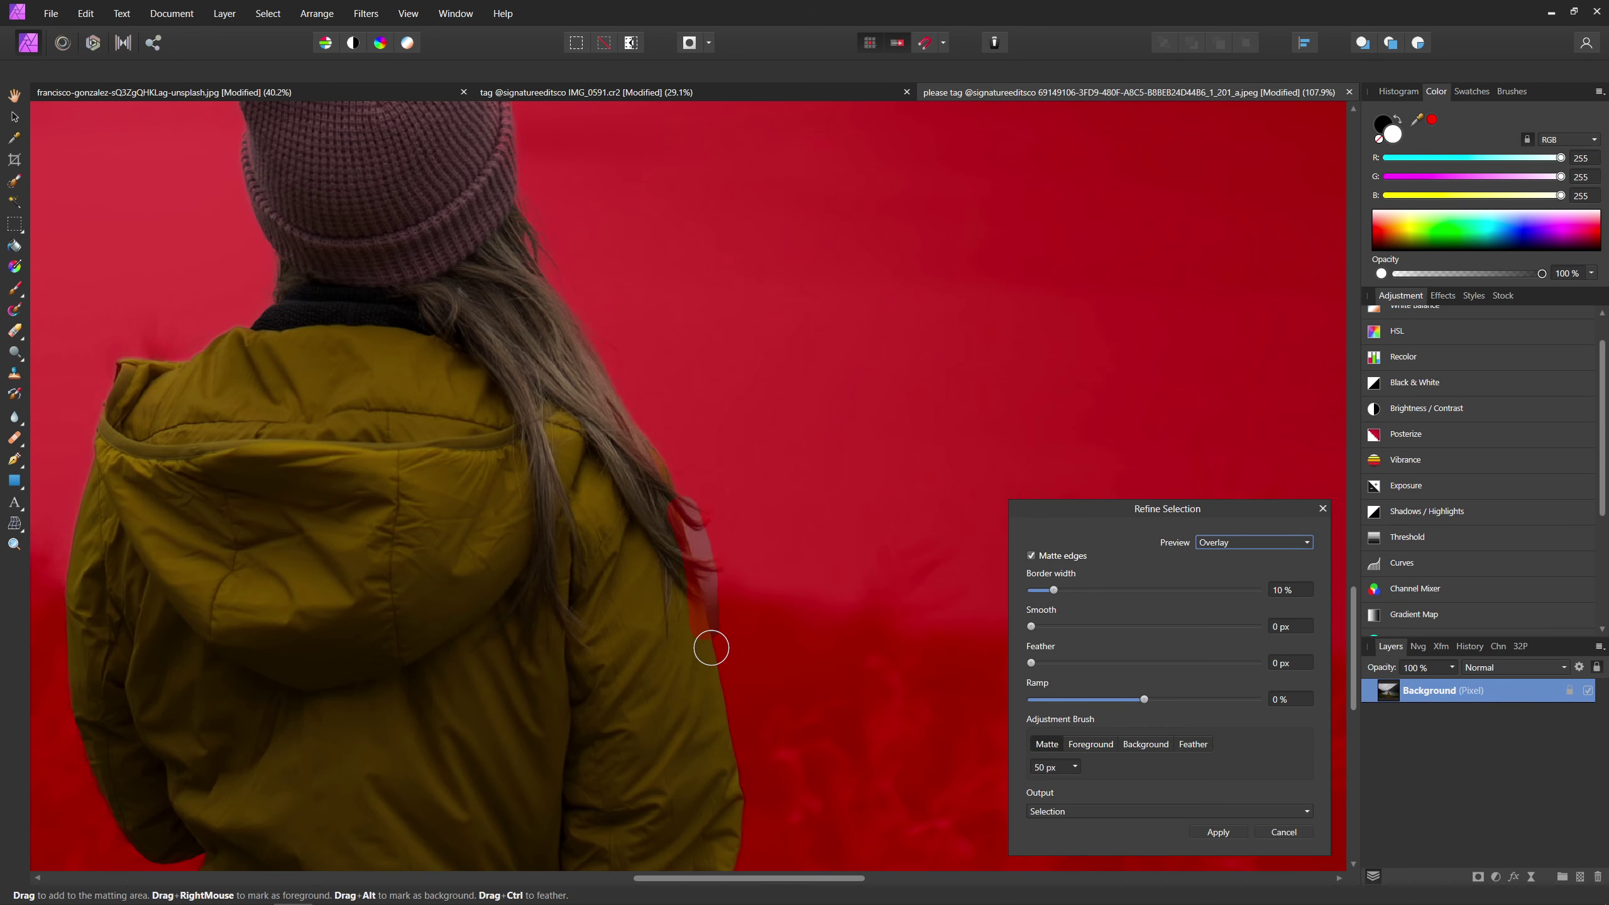
pyautogui.press('space')
pyautogui.moveTo(751, 700); pyautogui.dragTo(761, 477)
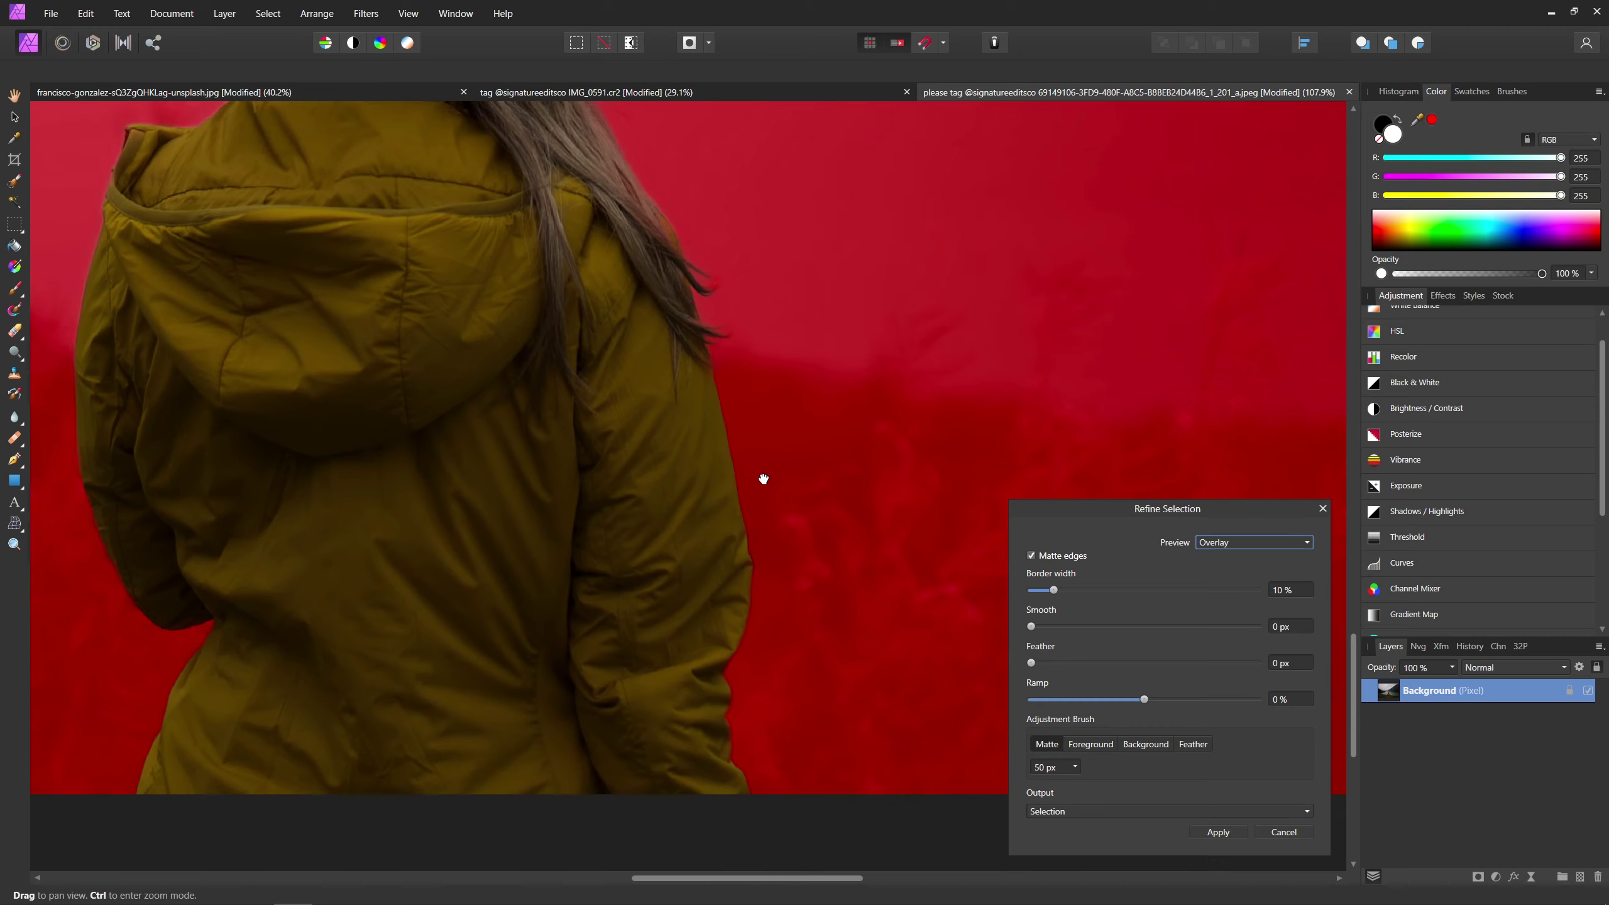
pyautogui.press('space')
pyautogui.moveTo(627, 521); pyautogui.dragTo(736, 635)
pyautogui.moveTo(765, 492); pyautogui.dragTo(729, 597)
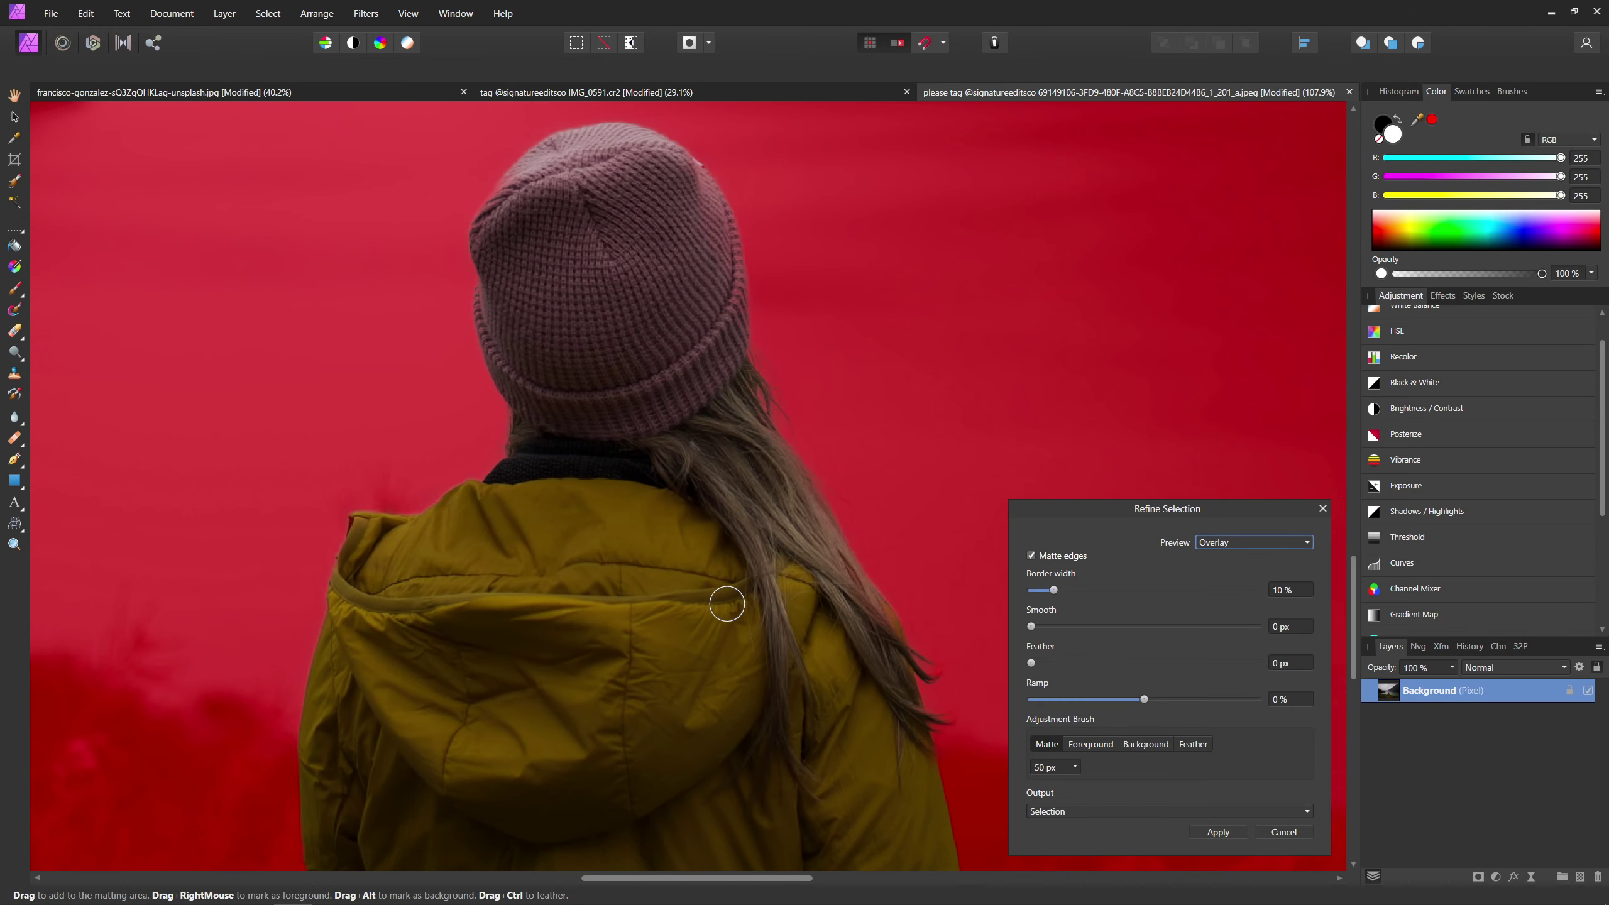
# Output the refined selection as a new layer with mask and apply it.
pyautogui.click(1056, 811)
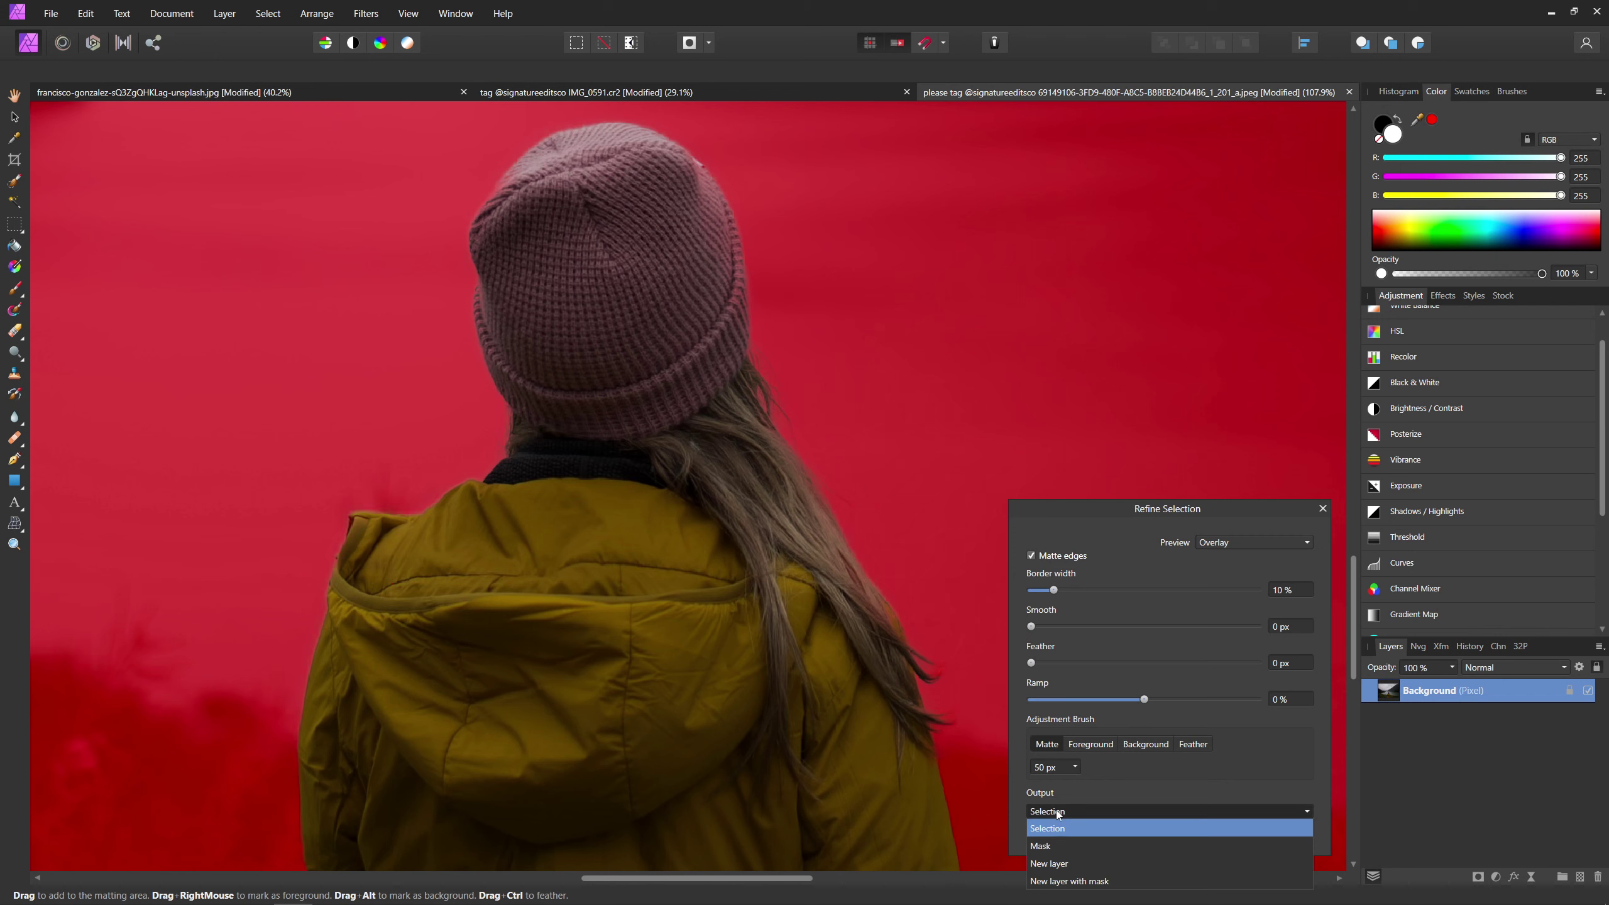
pyautogui.click(1098, 883)
pyautogui.click(1216, 832)
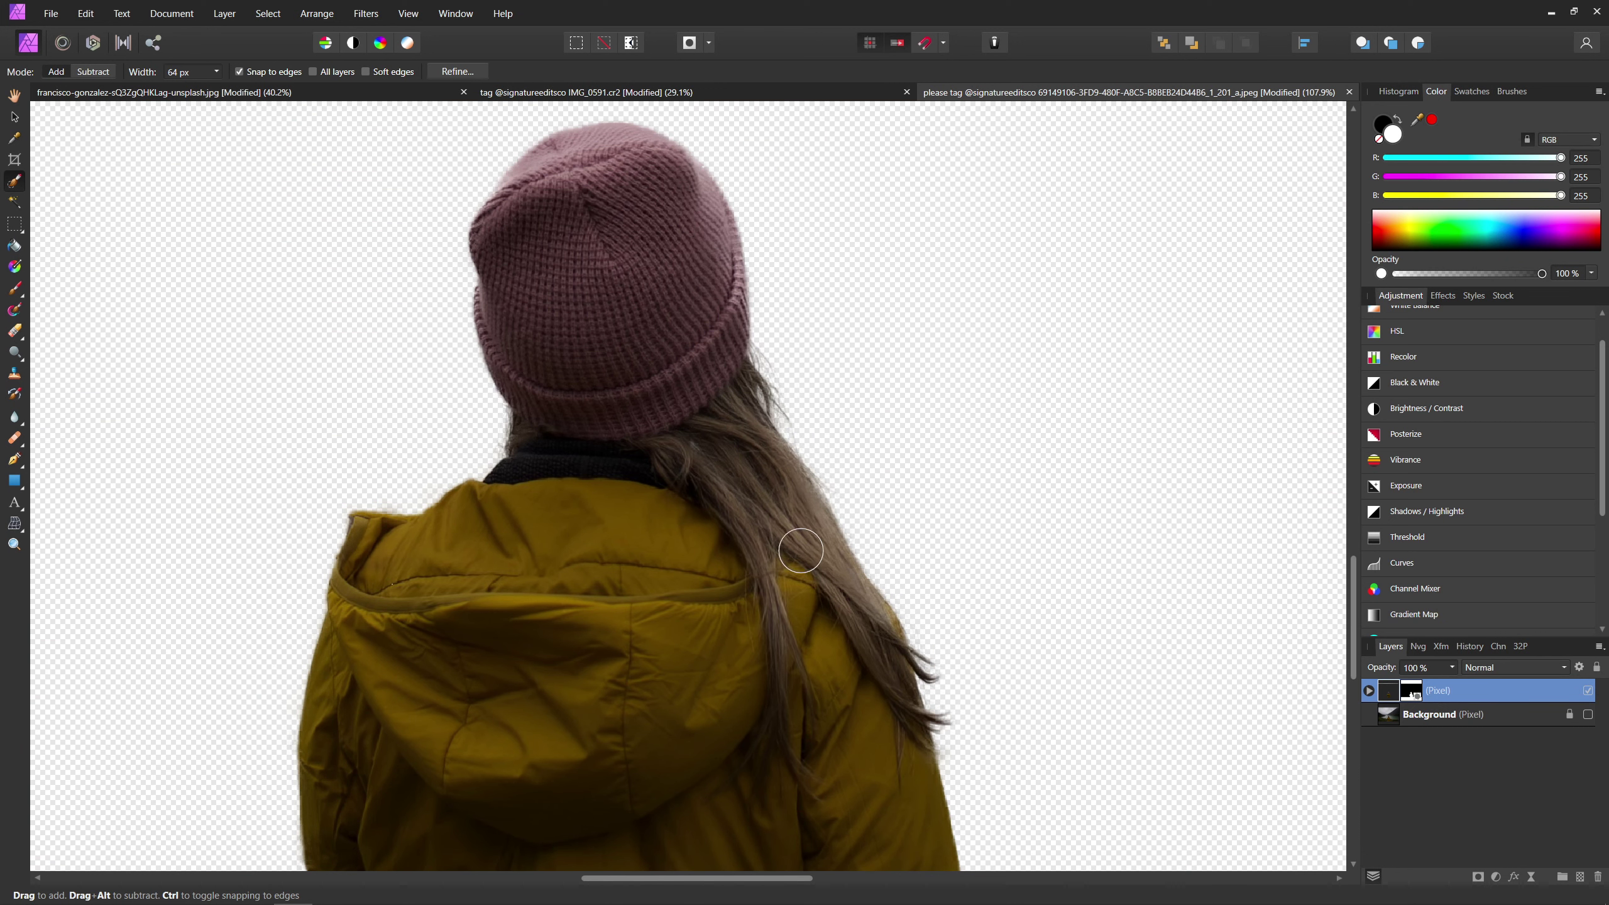
# Show the lake background again and nest a Curves in the woman's layer, slightly lifting midtones.
pyautogui.hotkey('ctrl', '0')
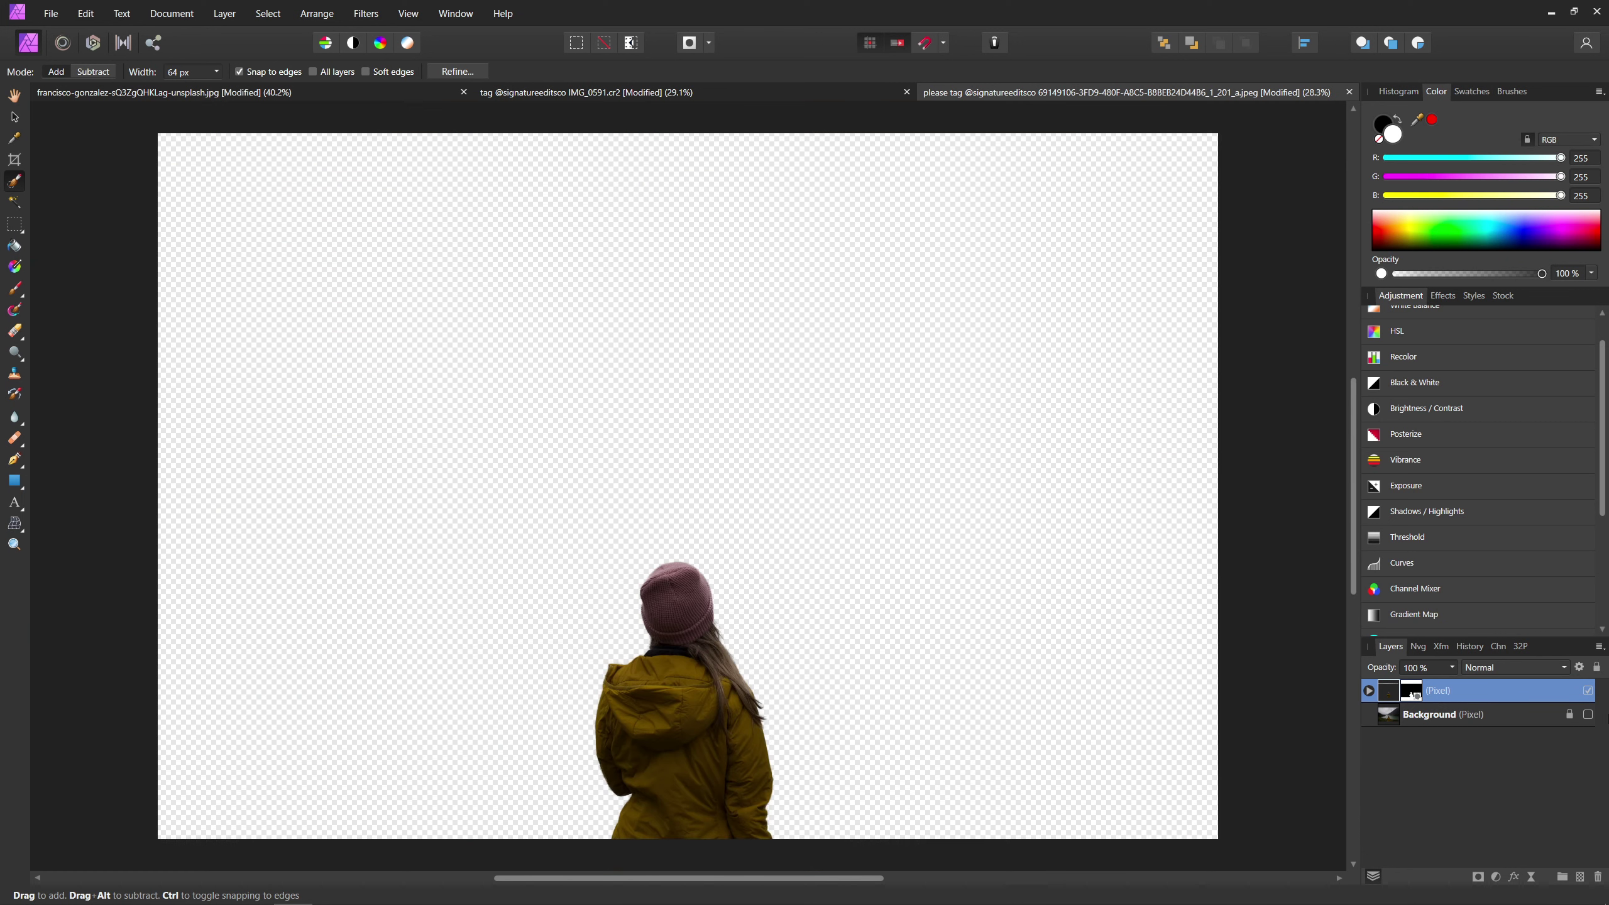
pyautogui.click(1589, 714)
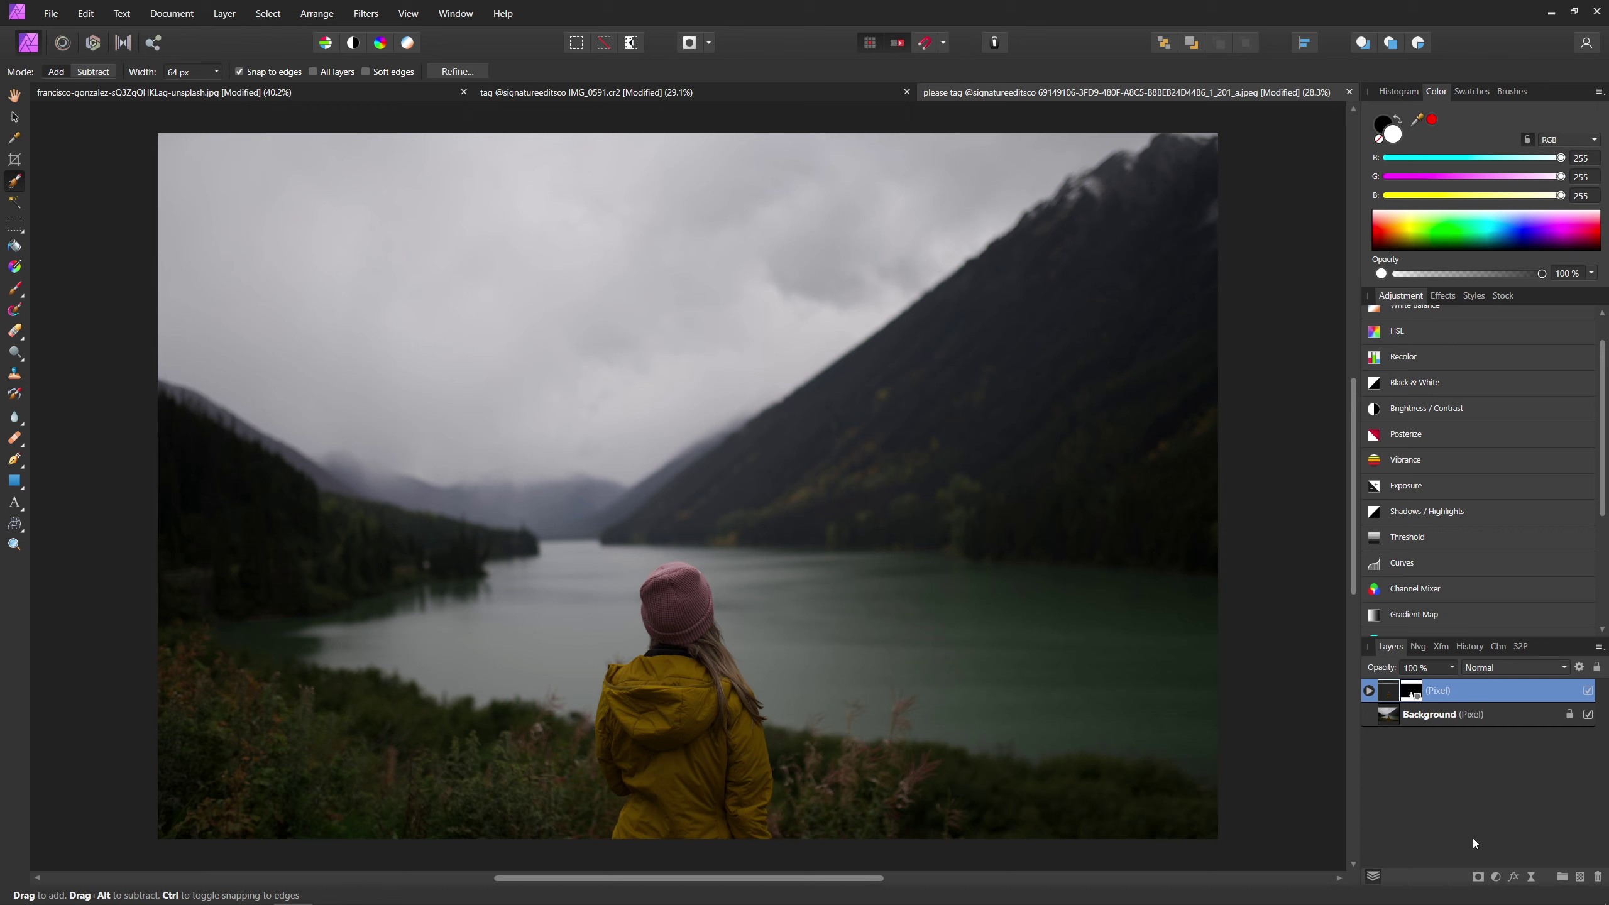
pyautogui.click(1424, 560)
pyautogui.moveTo(1420, 624); pyautogui.dragTo(1421, 728)
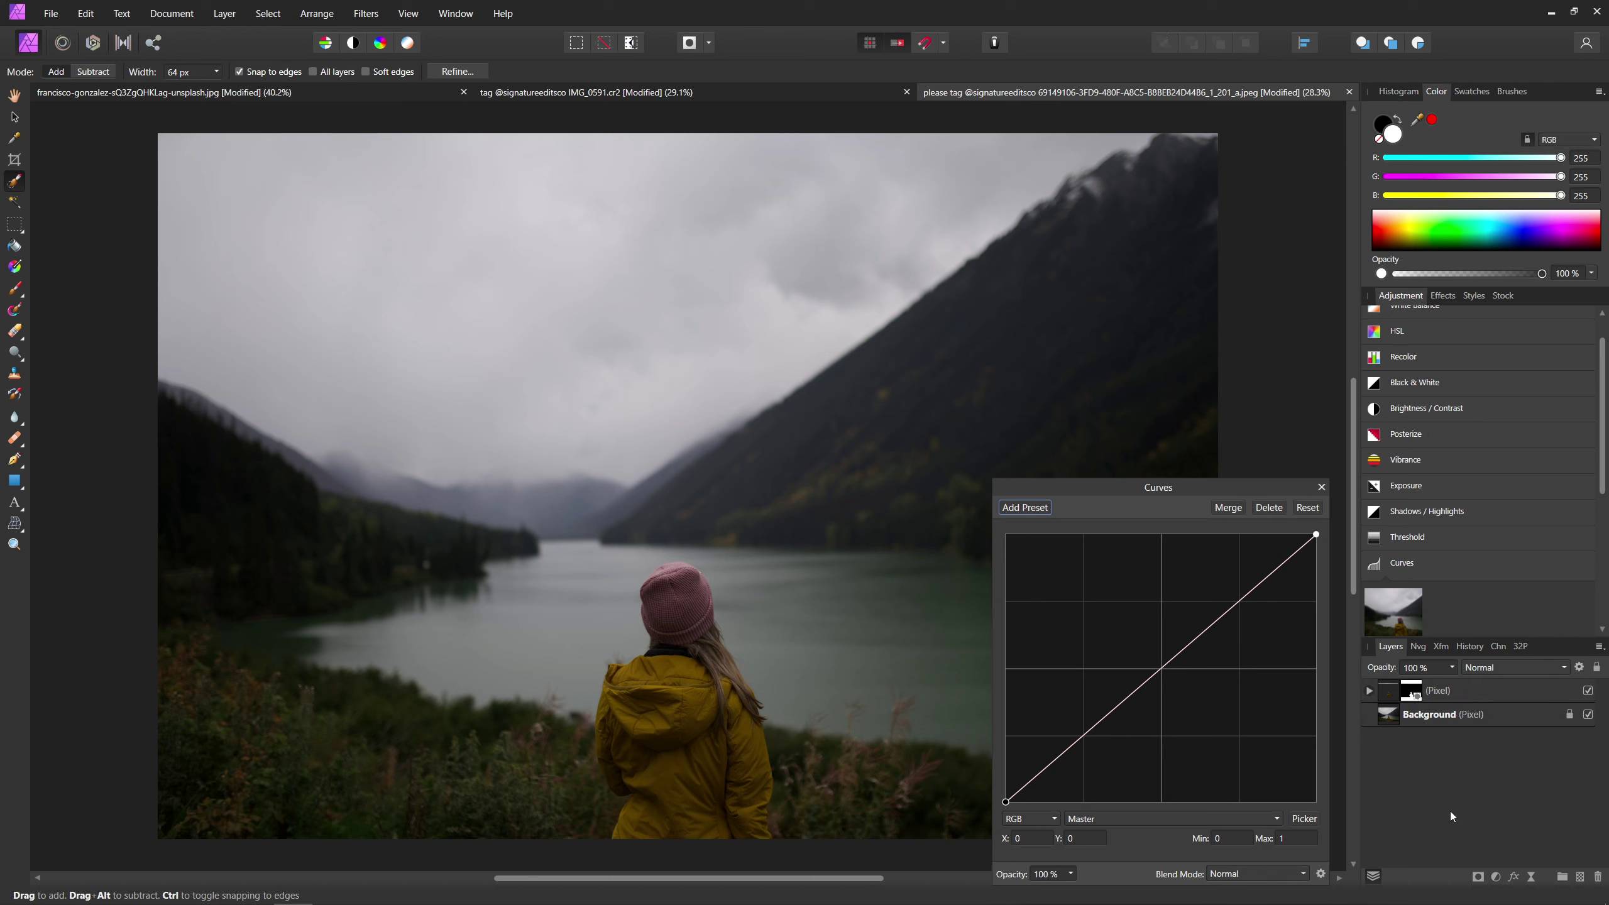
pyautogui.click(1371, 690)
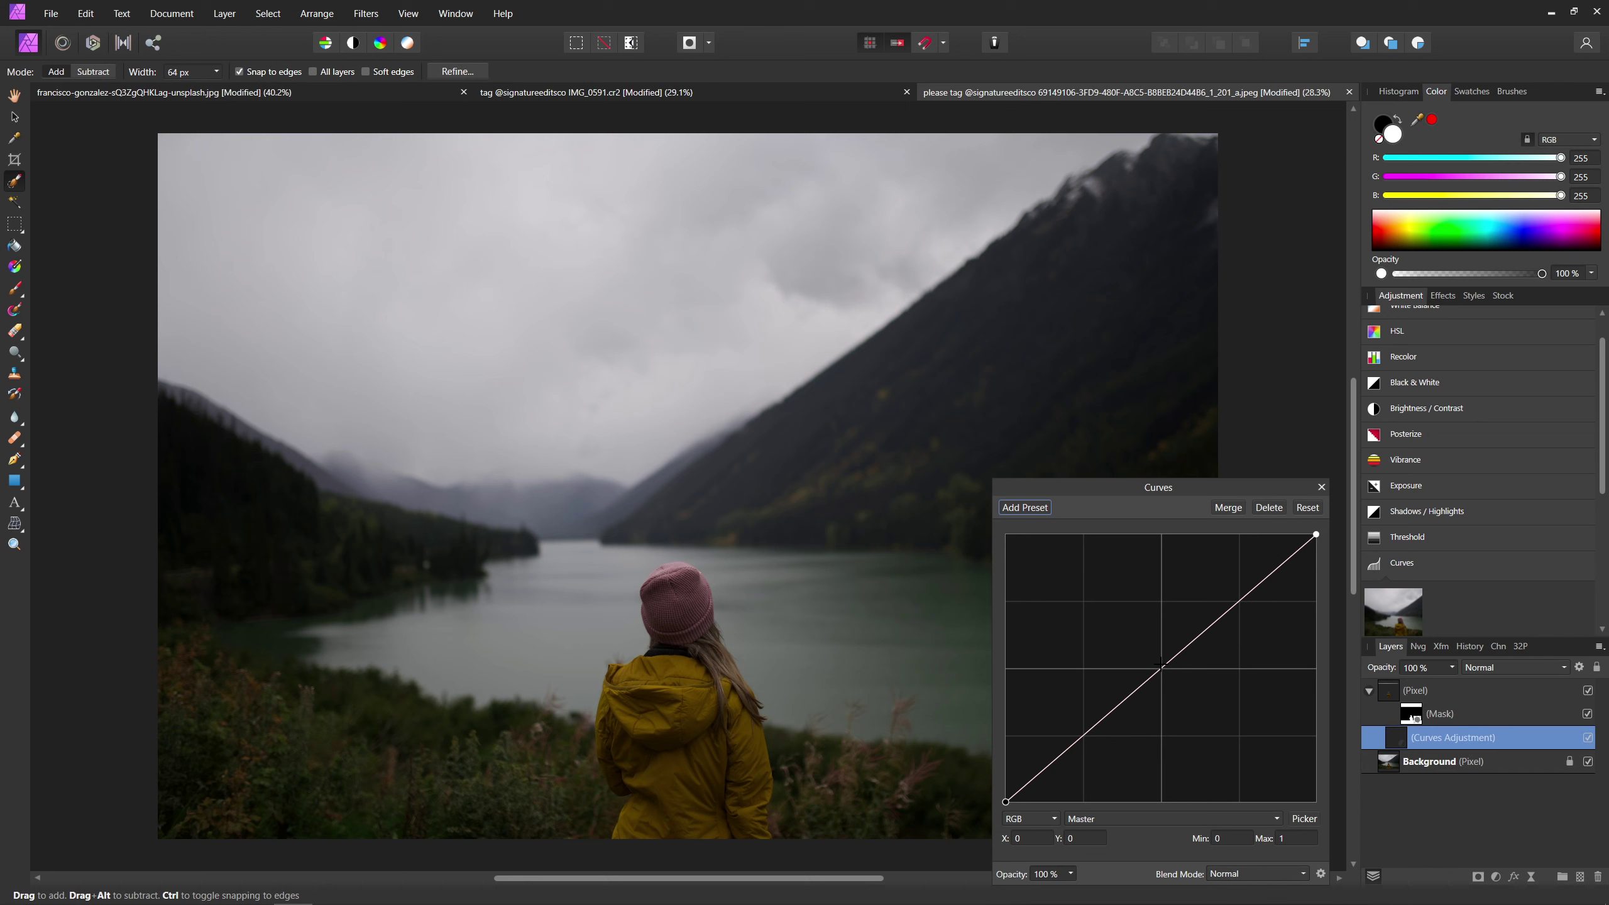
pyautogui.moveTo(1162, 670)
pyautogui.mouseDown()
pyautogui.moveTo(1142, 647)
pyautogui.moveTo(1185, 687)
pyautogui.moveTo(1125, 610)
pyautogui.moveTo(1153, 659)
pyautogui.mouseUp()
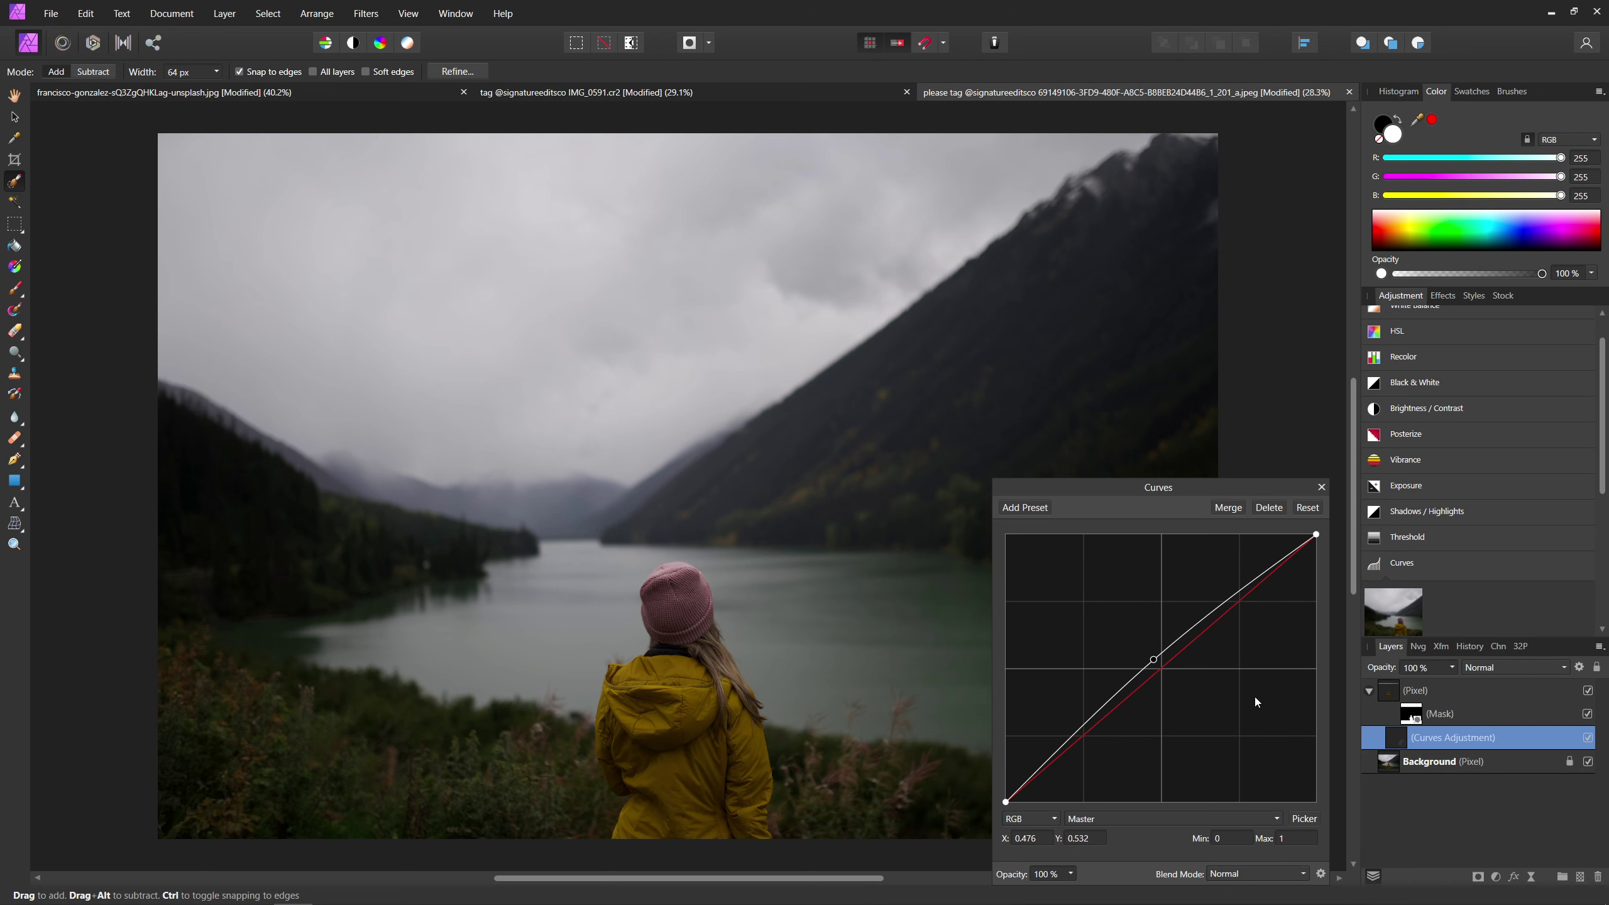
pyautogui.click(1321, 487)
pyautogui.click(1412, 337)
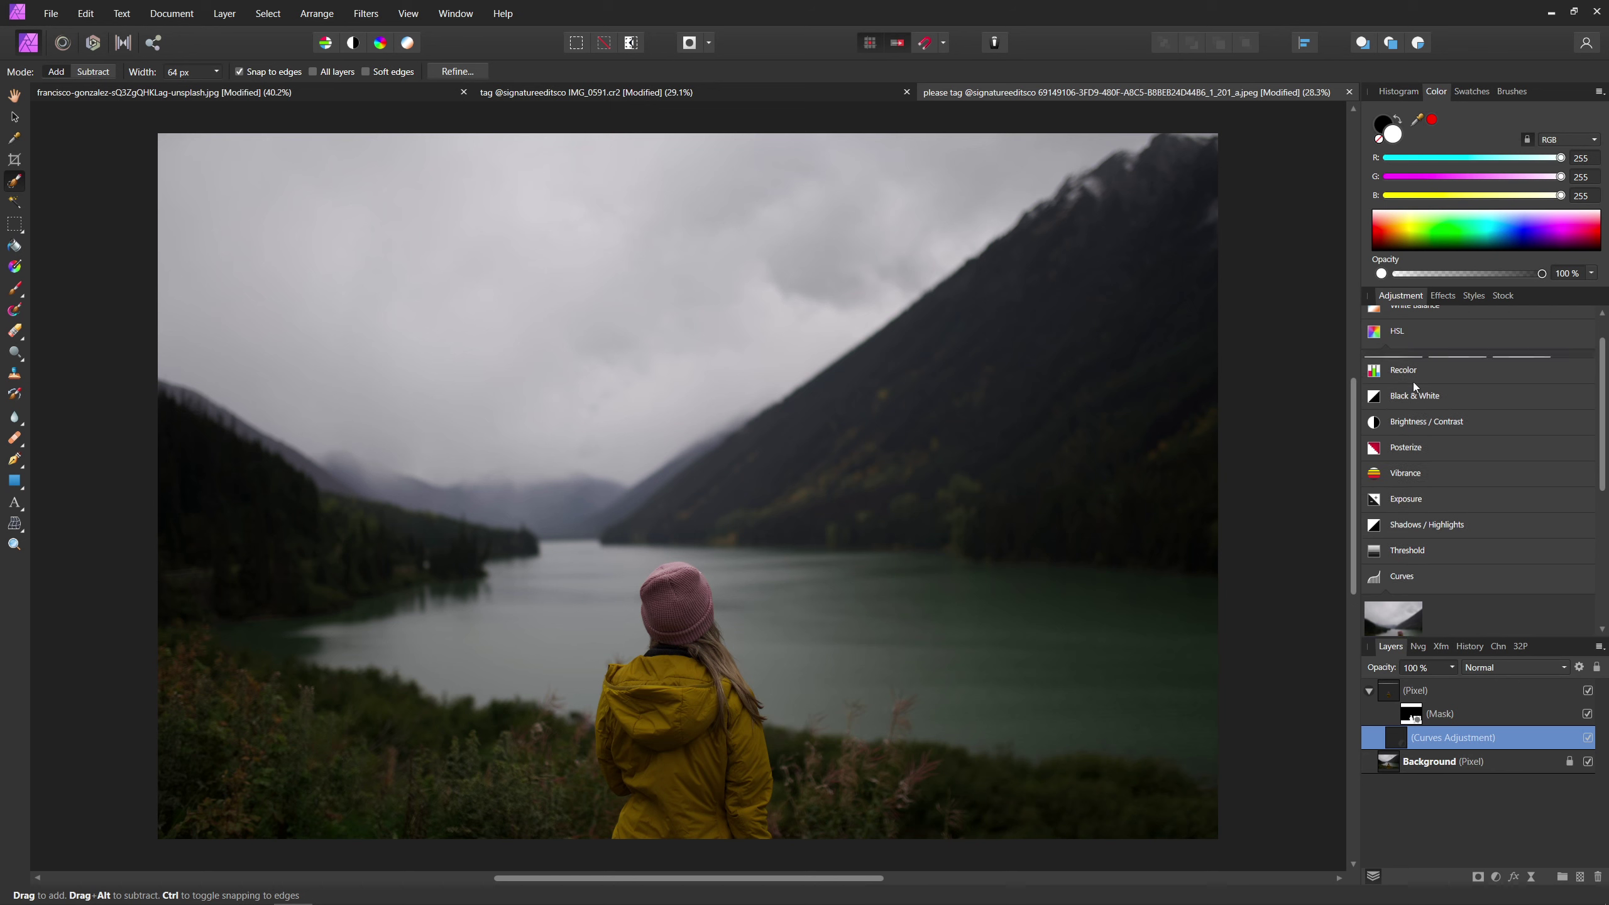
# Add a default HSL Shift targeting yellows, shifting the jacket's hue about 17.8° toward orange.
pyautogui.click(1413, 382)
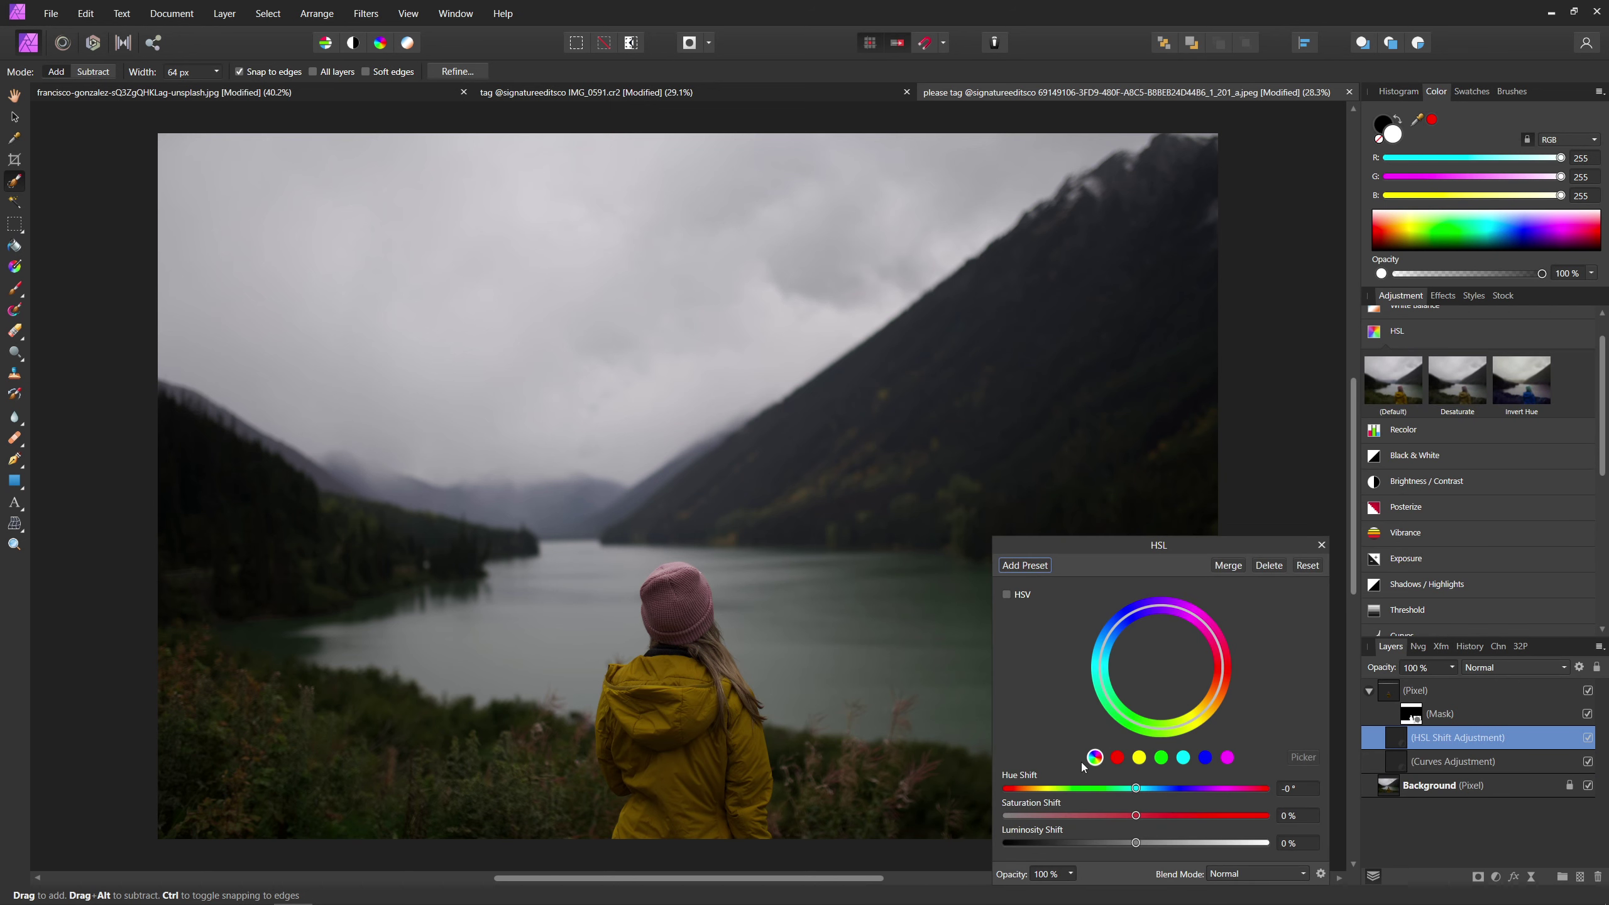
pyautogui.click(1139, 758)
pyautogui.moveTo(1136, 788); pyautogui.dragTo(1160, 785)
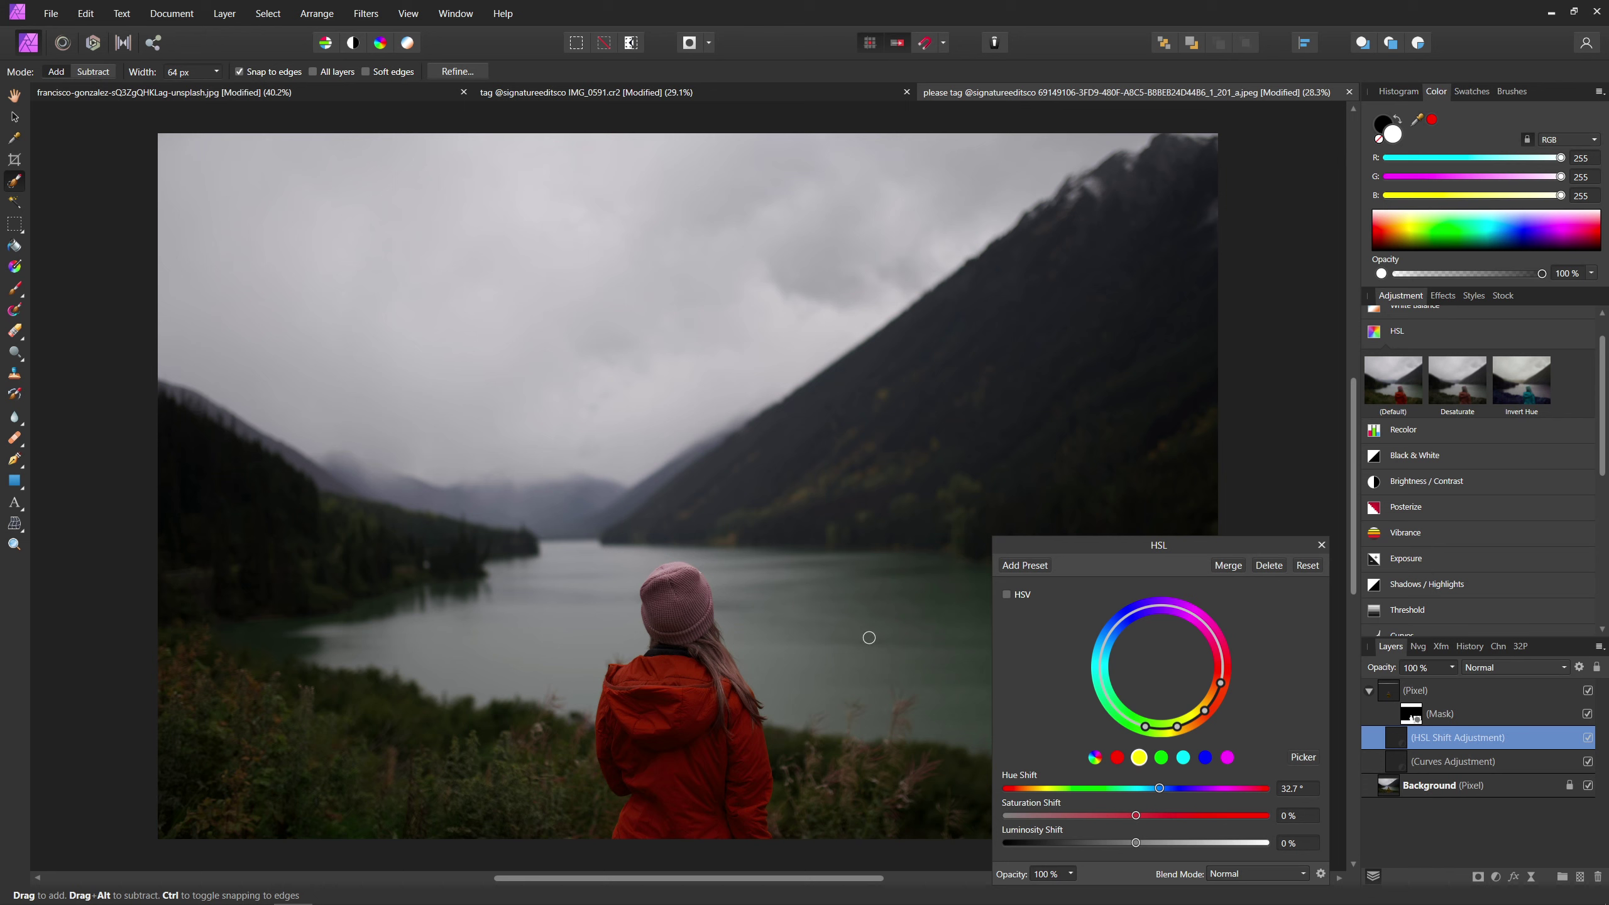
pyautogui.moveTo(1159, 788)
pyautogui.mouseDown()
pyautogui.moveTo(1121, 790)
pyautogui.moveTo(1149, 792)
pyautogui.mouseUp()
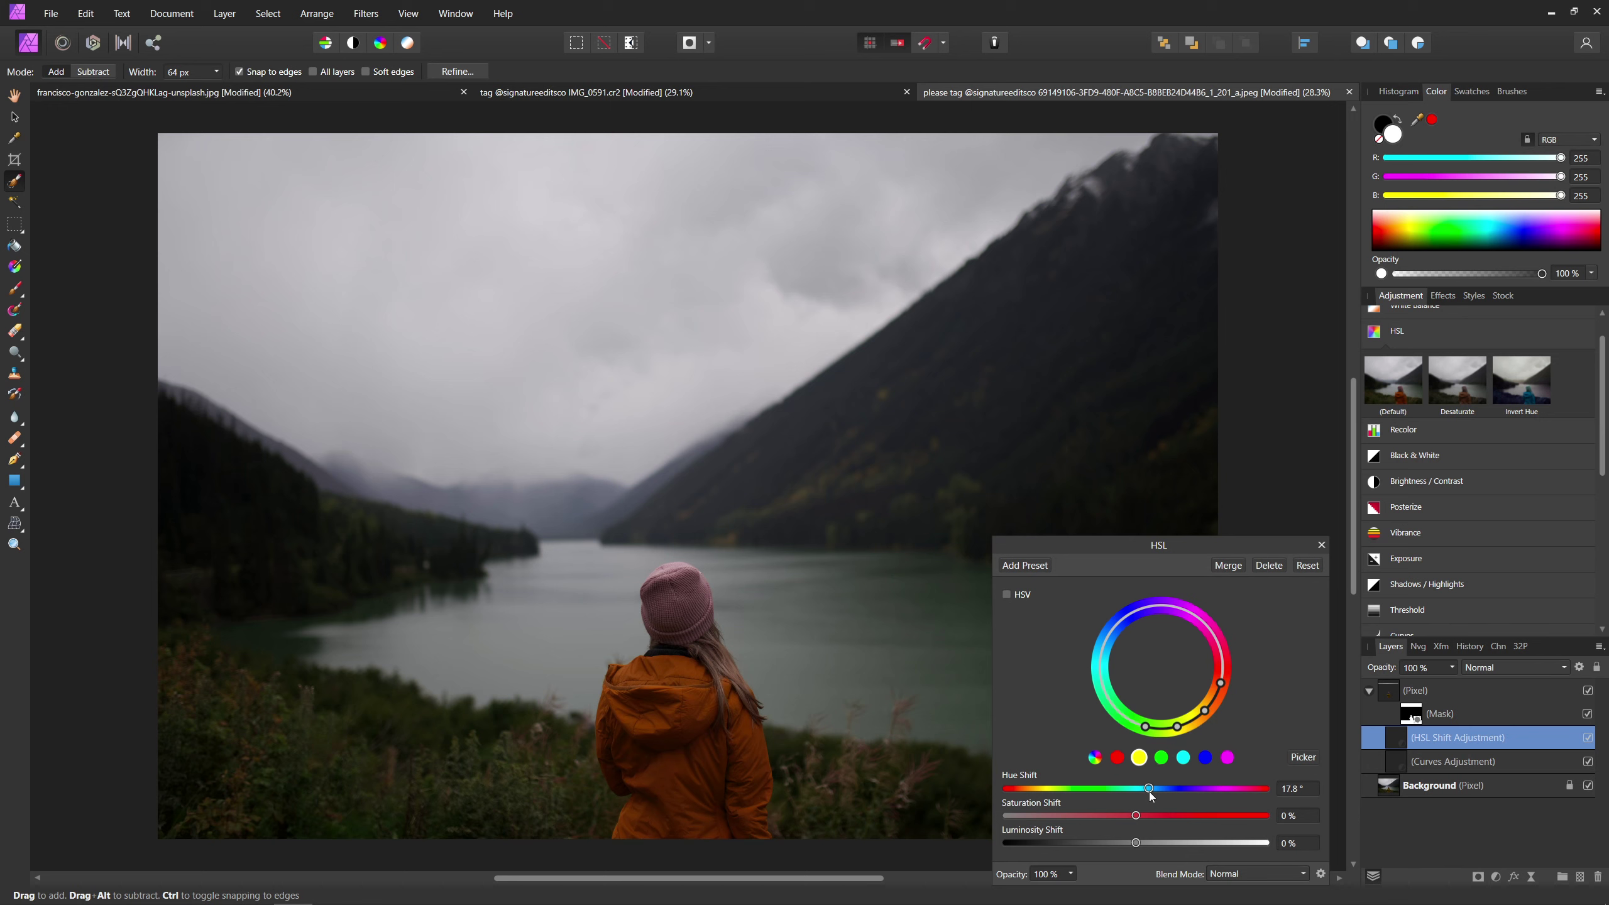
pyautogui.click(1321, 544)
pyautogui.scroll(-1, 1432, 599)
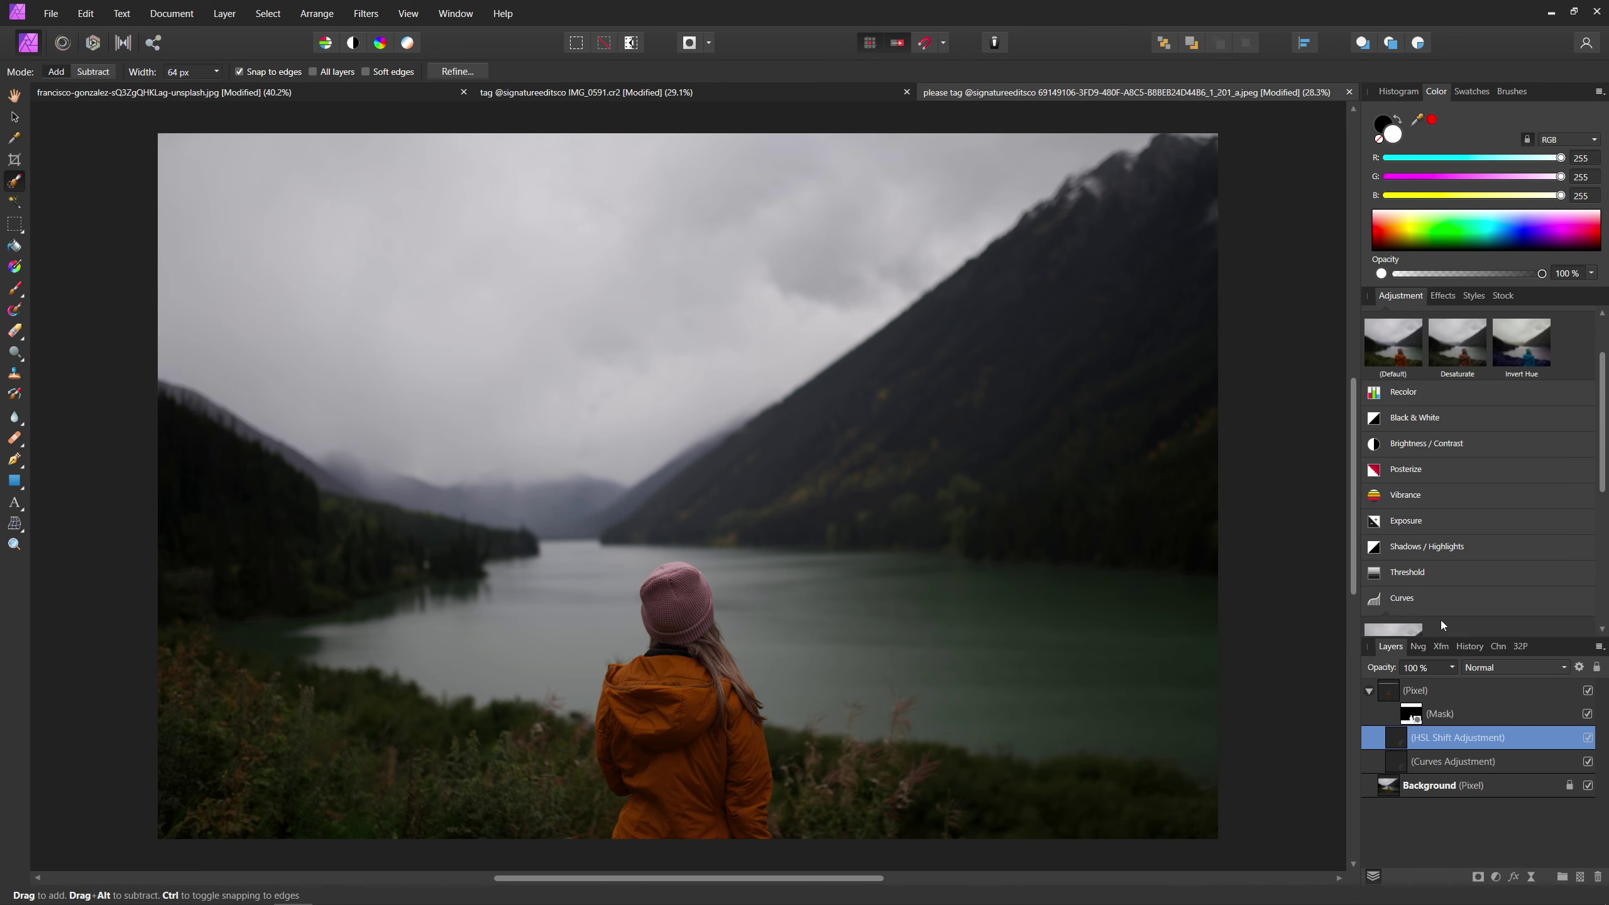
# Nest a Curves adjustment into the Background layer, slightly brightening the landscape's midtones.
pyautogui.click(1443, 789)
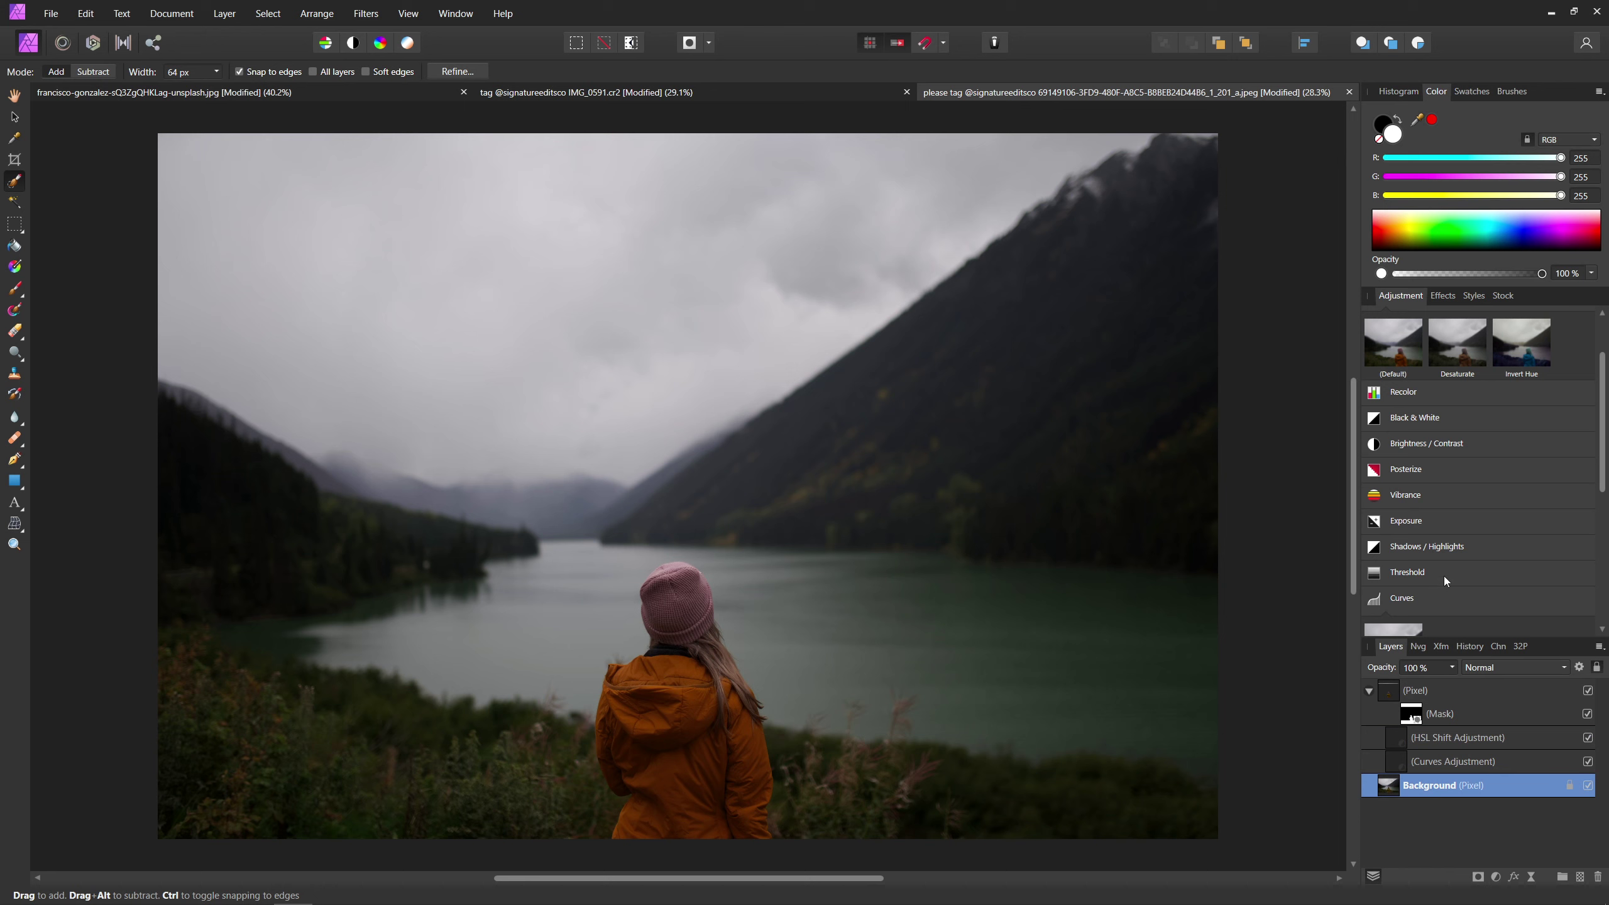
pyautogui.click(1392, 629)
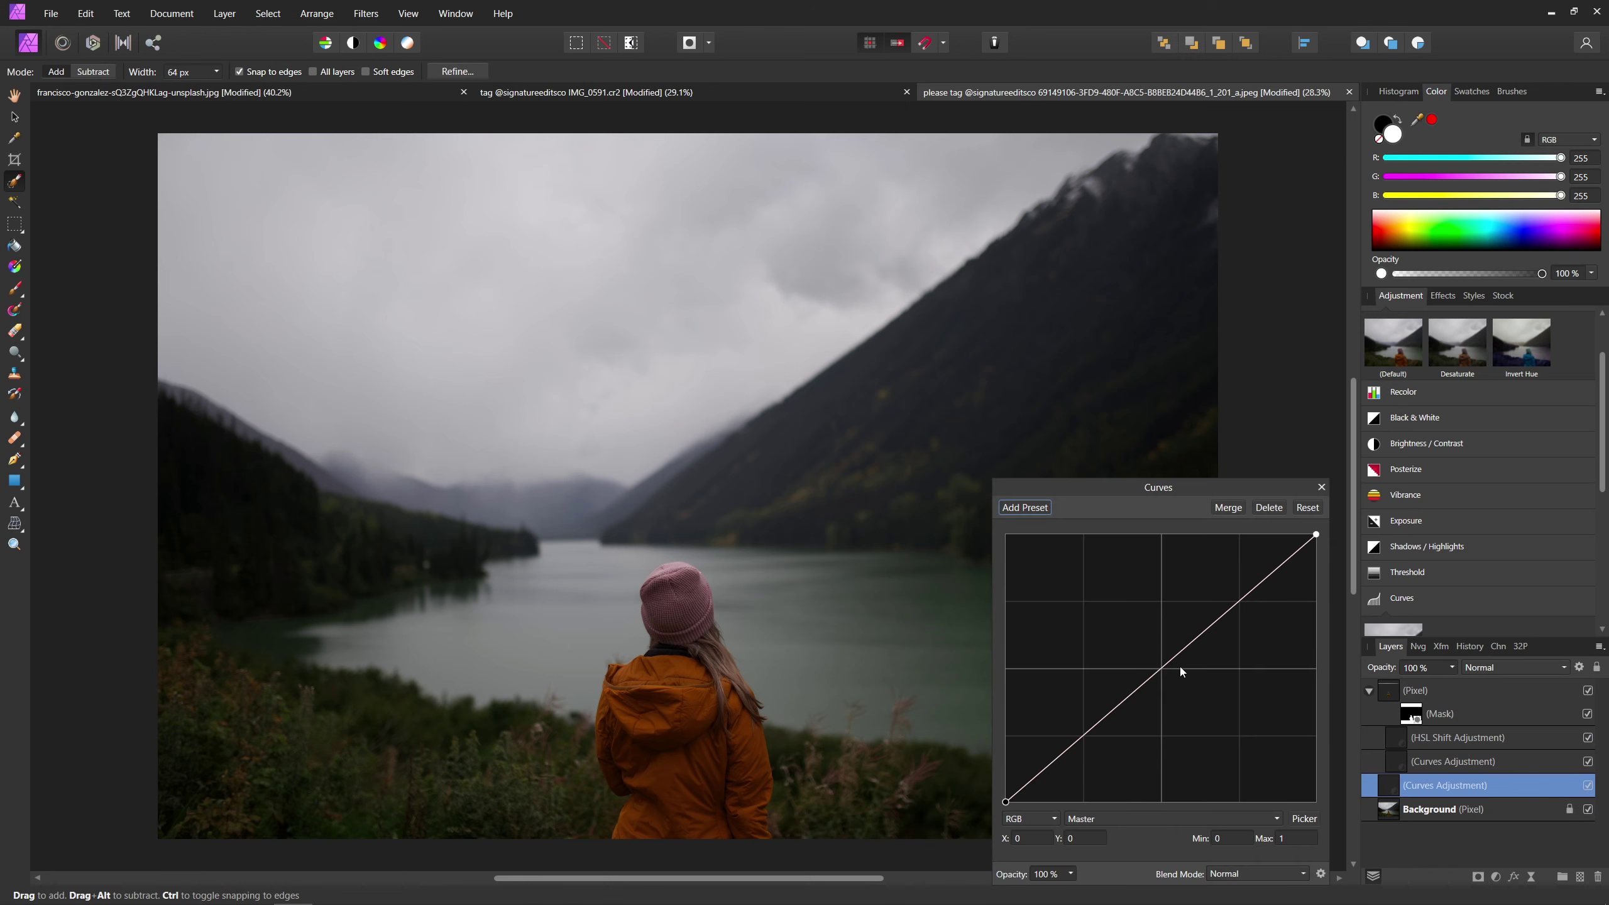
pyautogui.moveTo(1388, 786); pyautogui.dragTo(1407, 817)
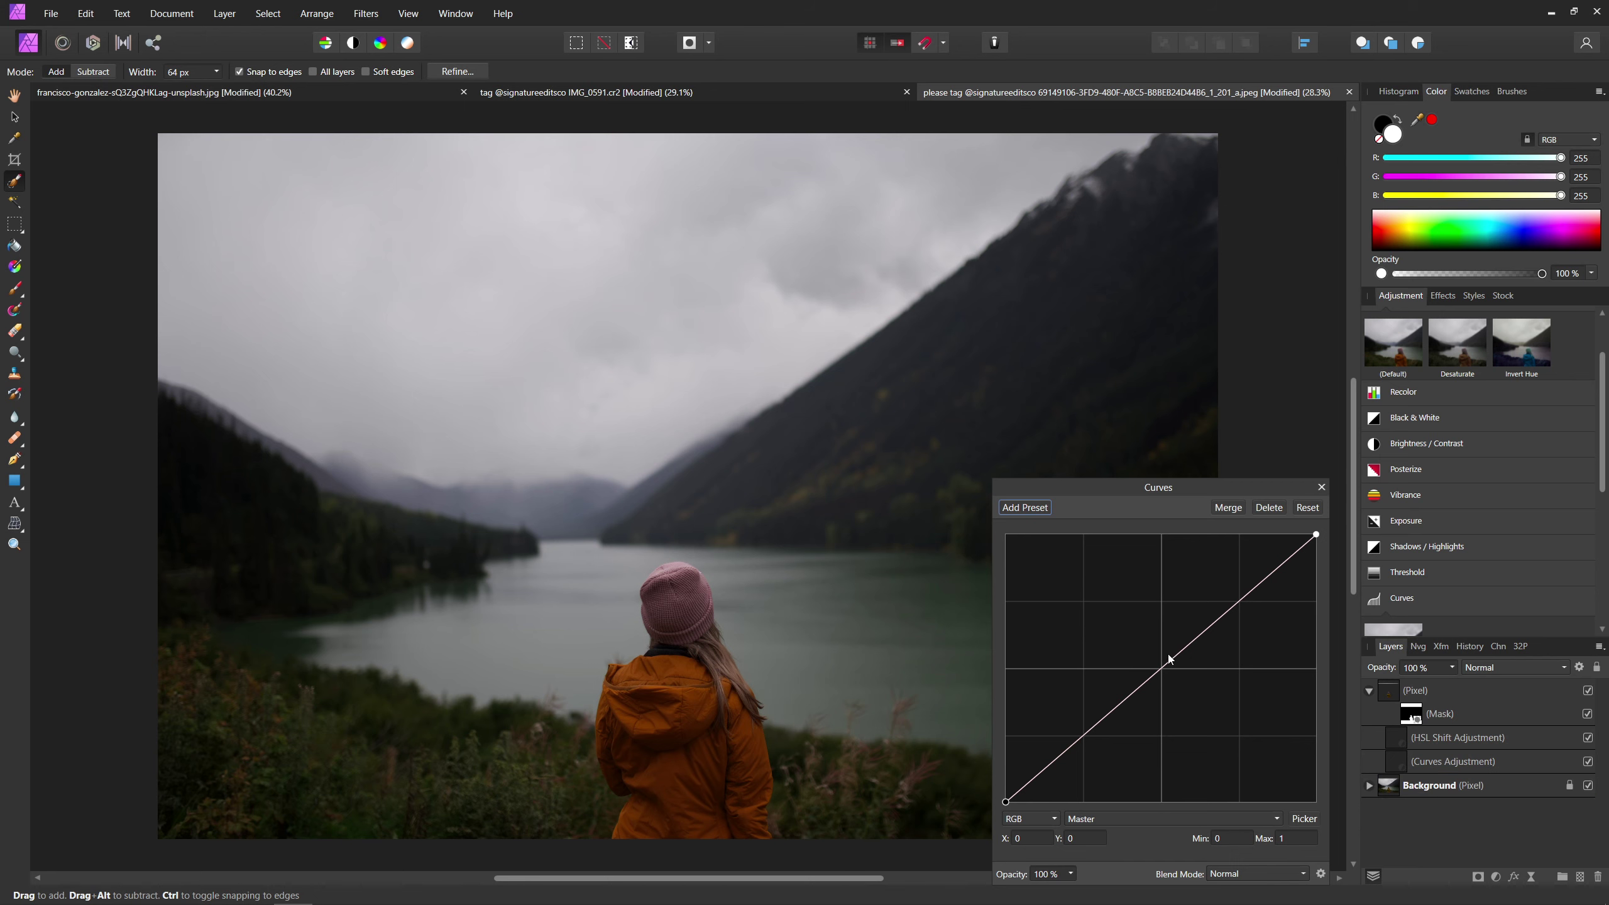
pyautogui.moveTo(1162, 664)
pyautogui.mouseDown()
pyautogui.moveTo(1150, 658)
pyautogui.moveTo(1173, 680)
pyautogui.mouseUp()
pyautogui.click(1321, 486)
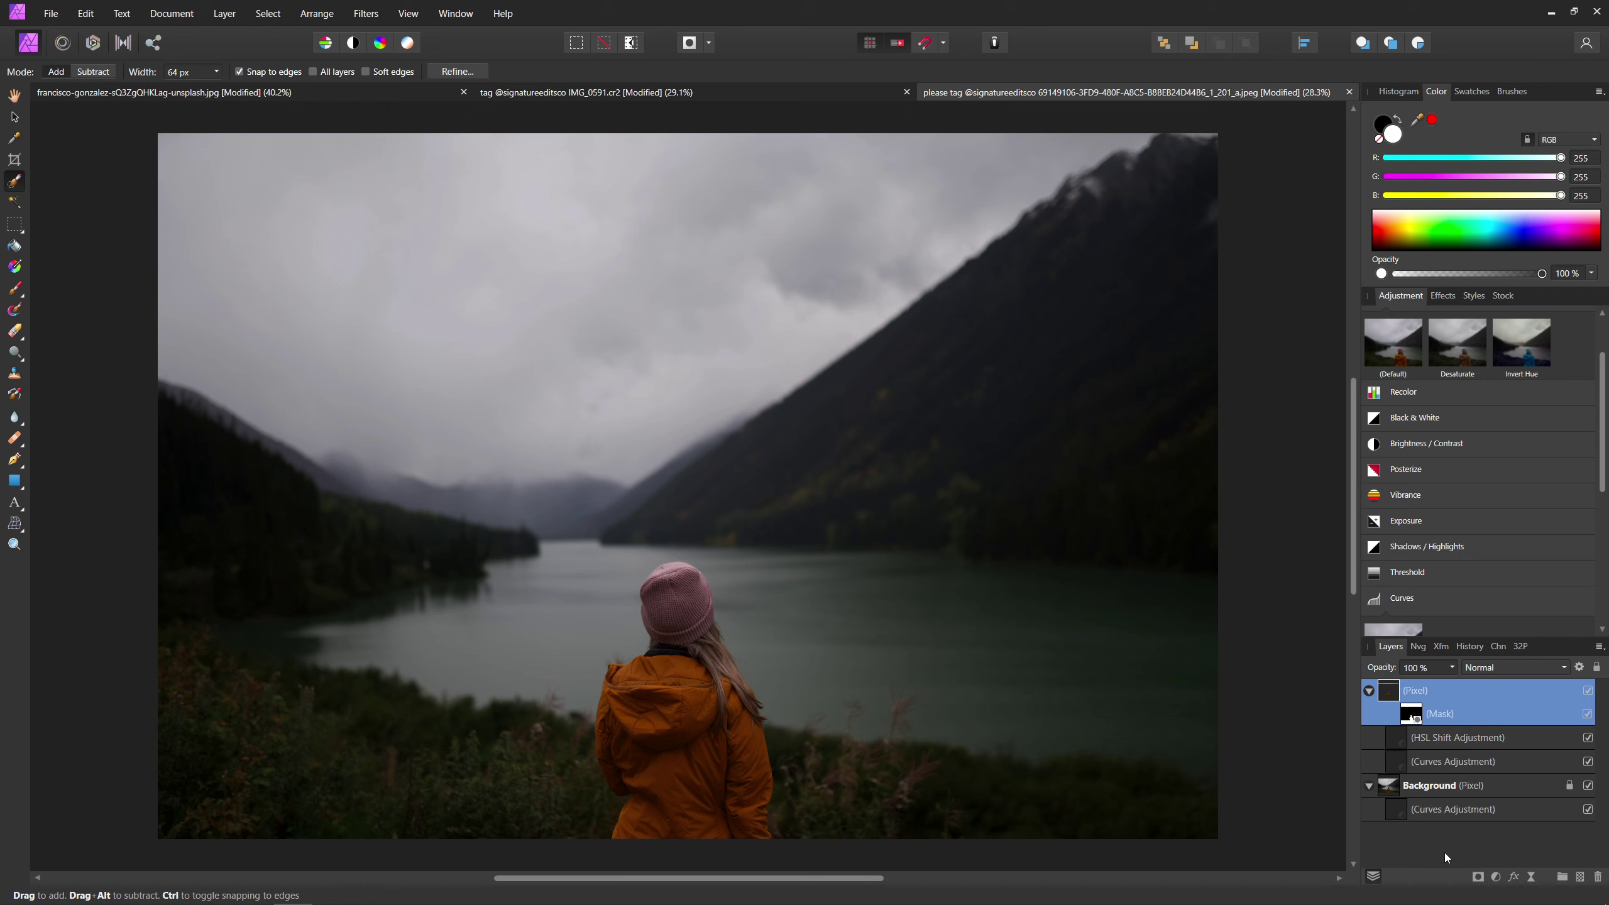
# Add another Curves adjustment on top, pulling the midpoint down to darken slightly.
pyautogui.click(1387, 629)
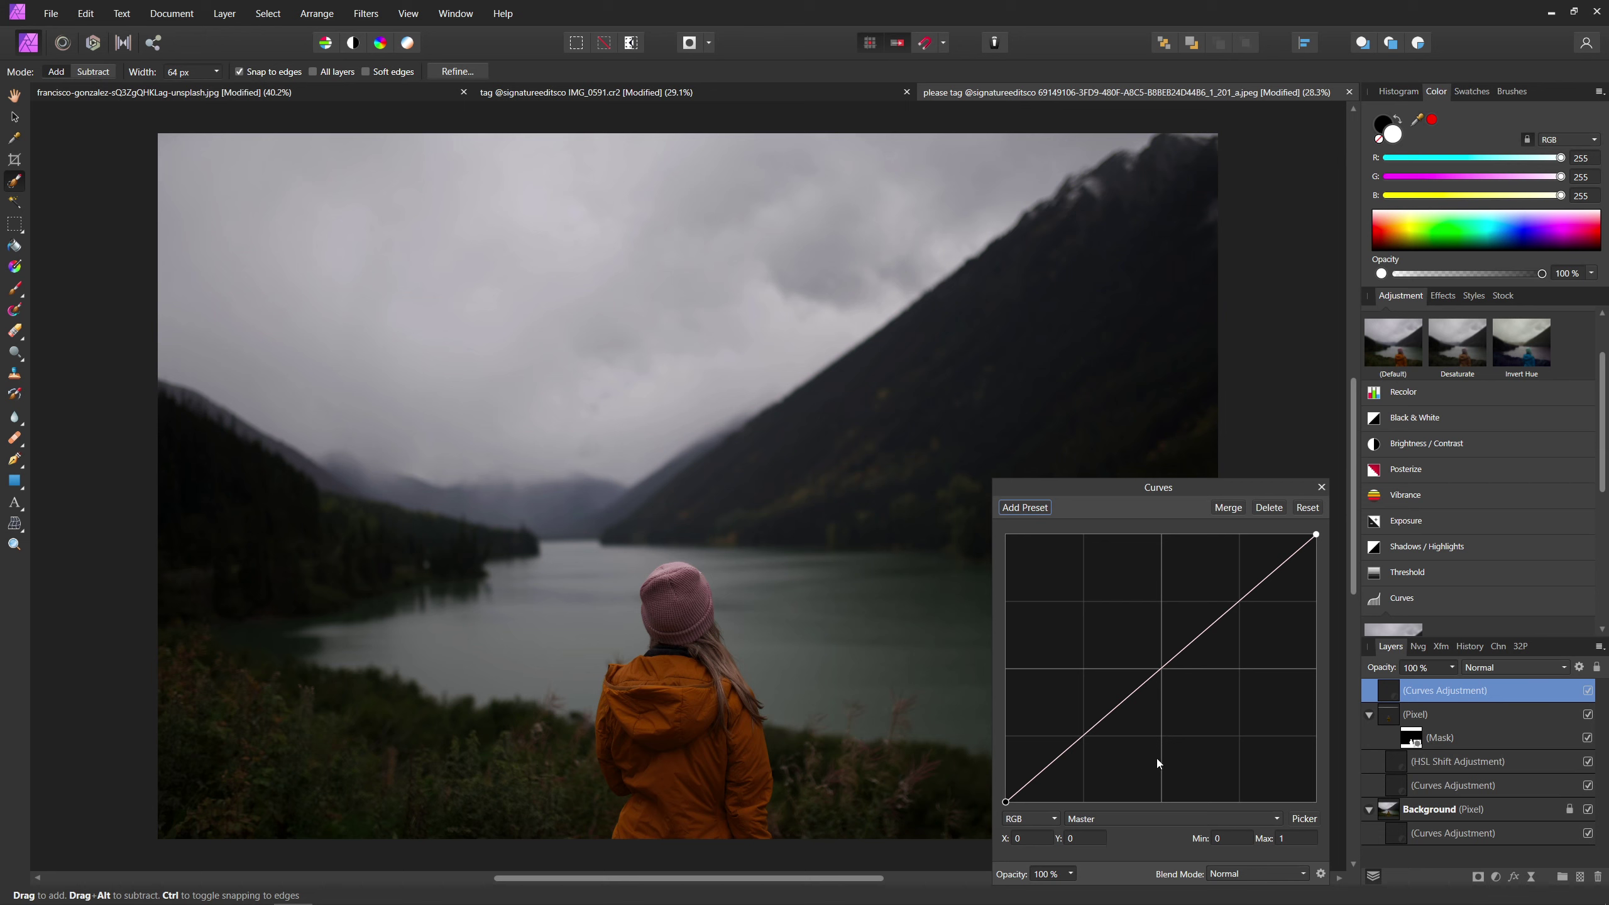
pyautogui.moveTo(1161, 668)
pyautogui.mouseDown()
pyautogui.moveTo(1149, 655)
pyautogui.moveTo(1178, 692)
pyautogui.moveTo(1143, 654)
pyautogui.moveTo(1160, 682)
pyautogui.mouseUp()
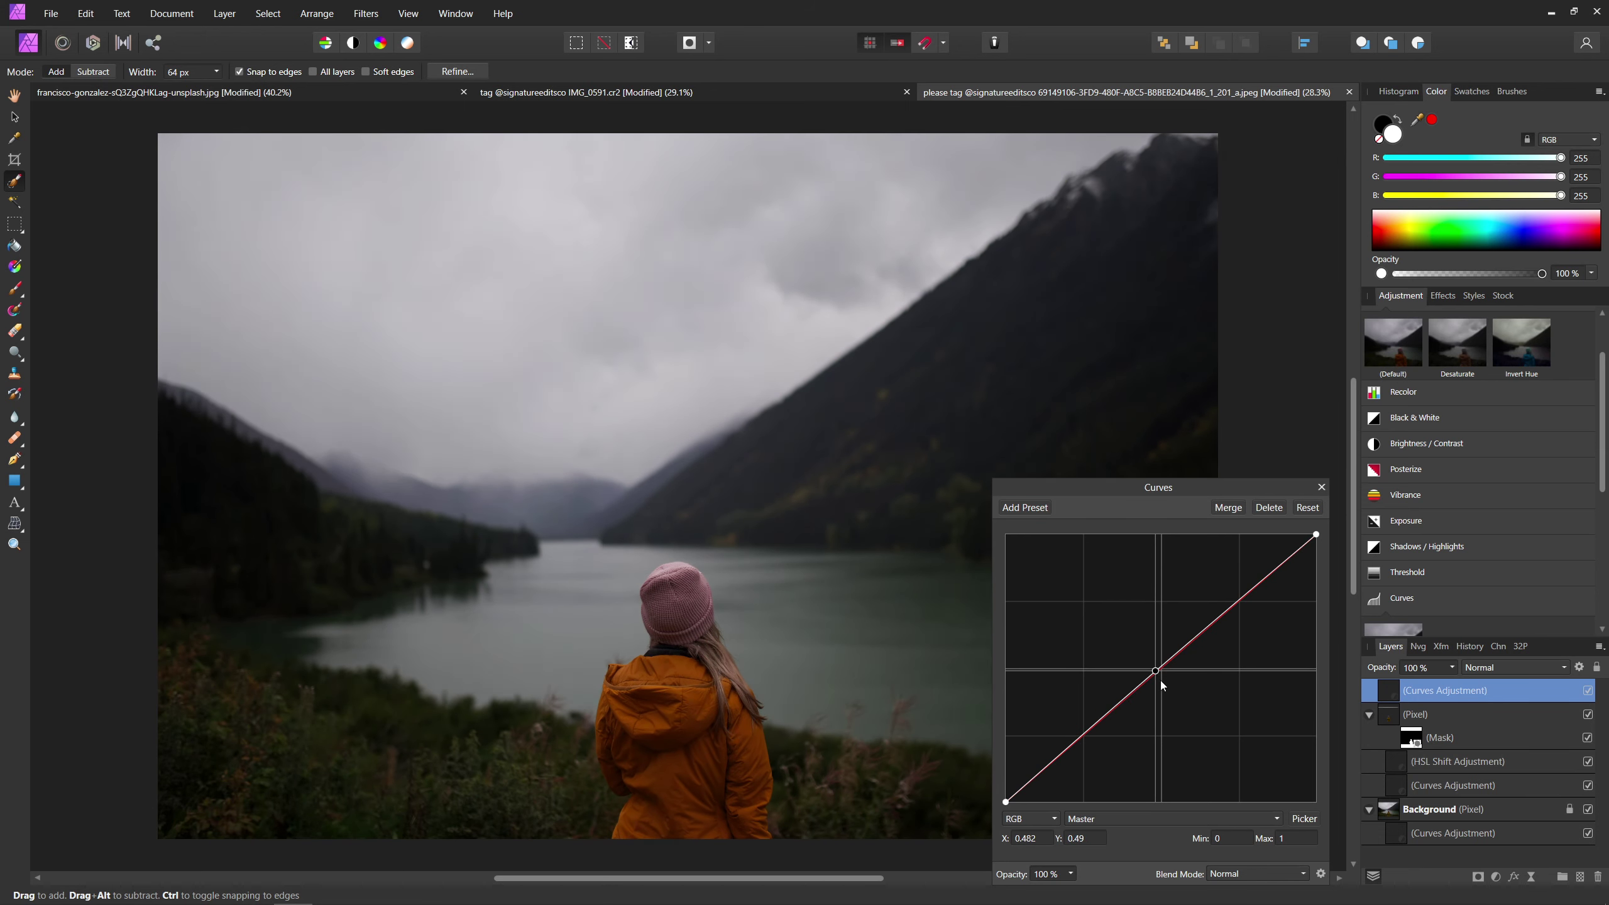
pyautogui.press('Return')
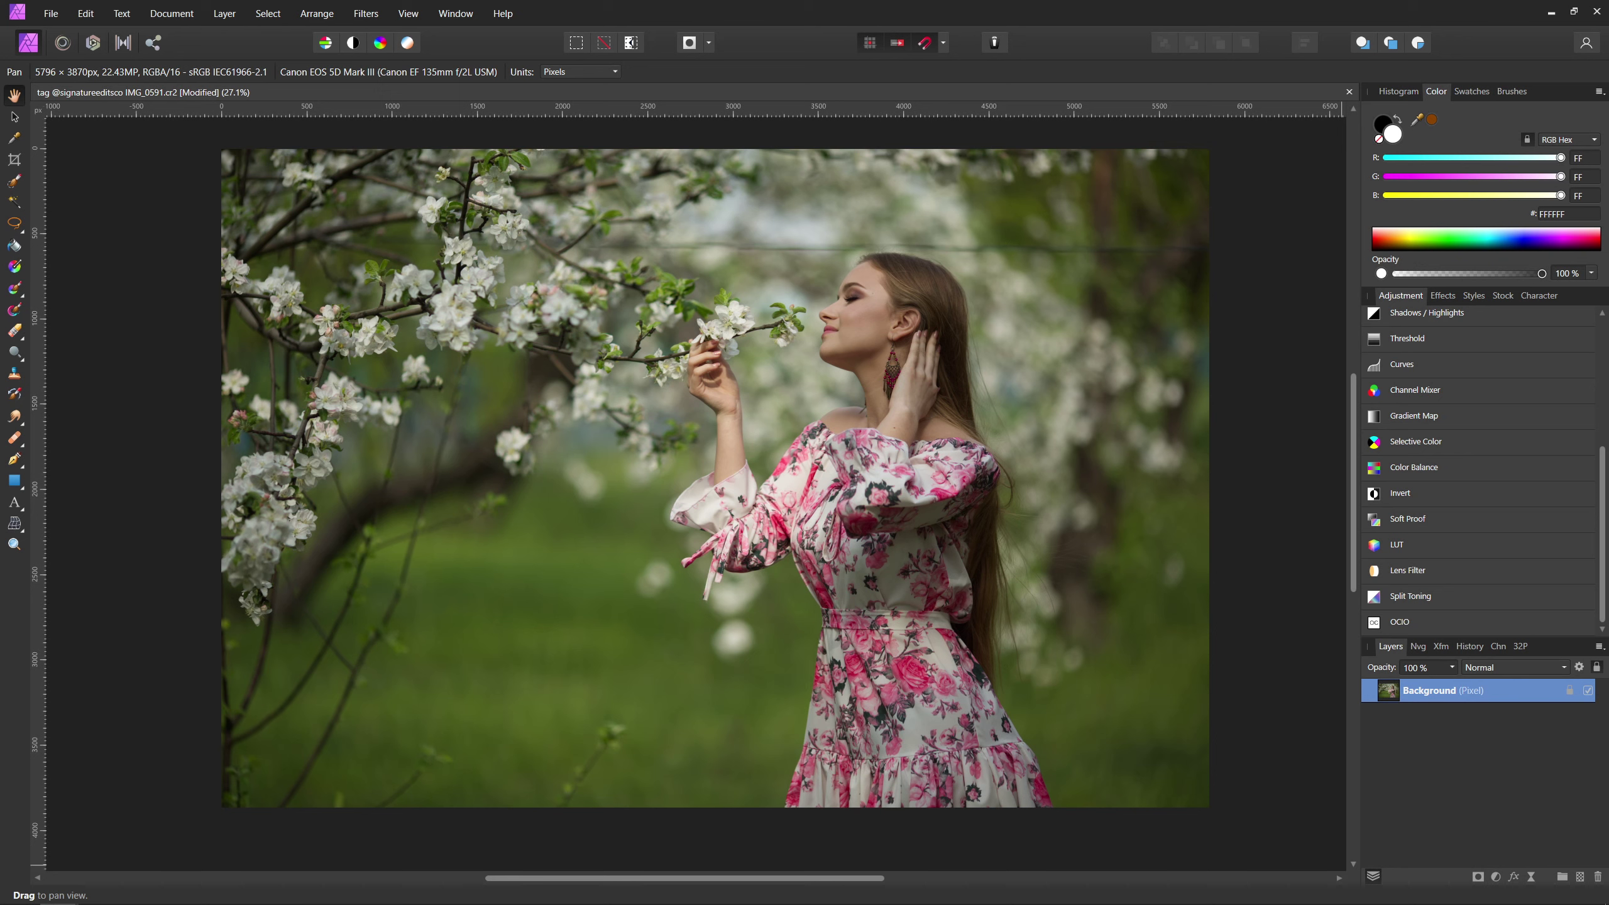
# In Adobe Color, rotate the complementary base colour to magenta-red and snap the browser left.
pyautogui.hotkey('alt', 'Tab')
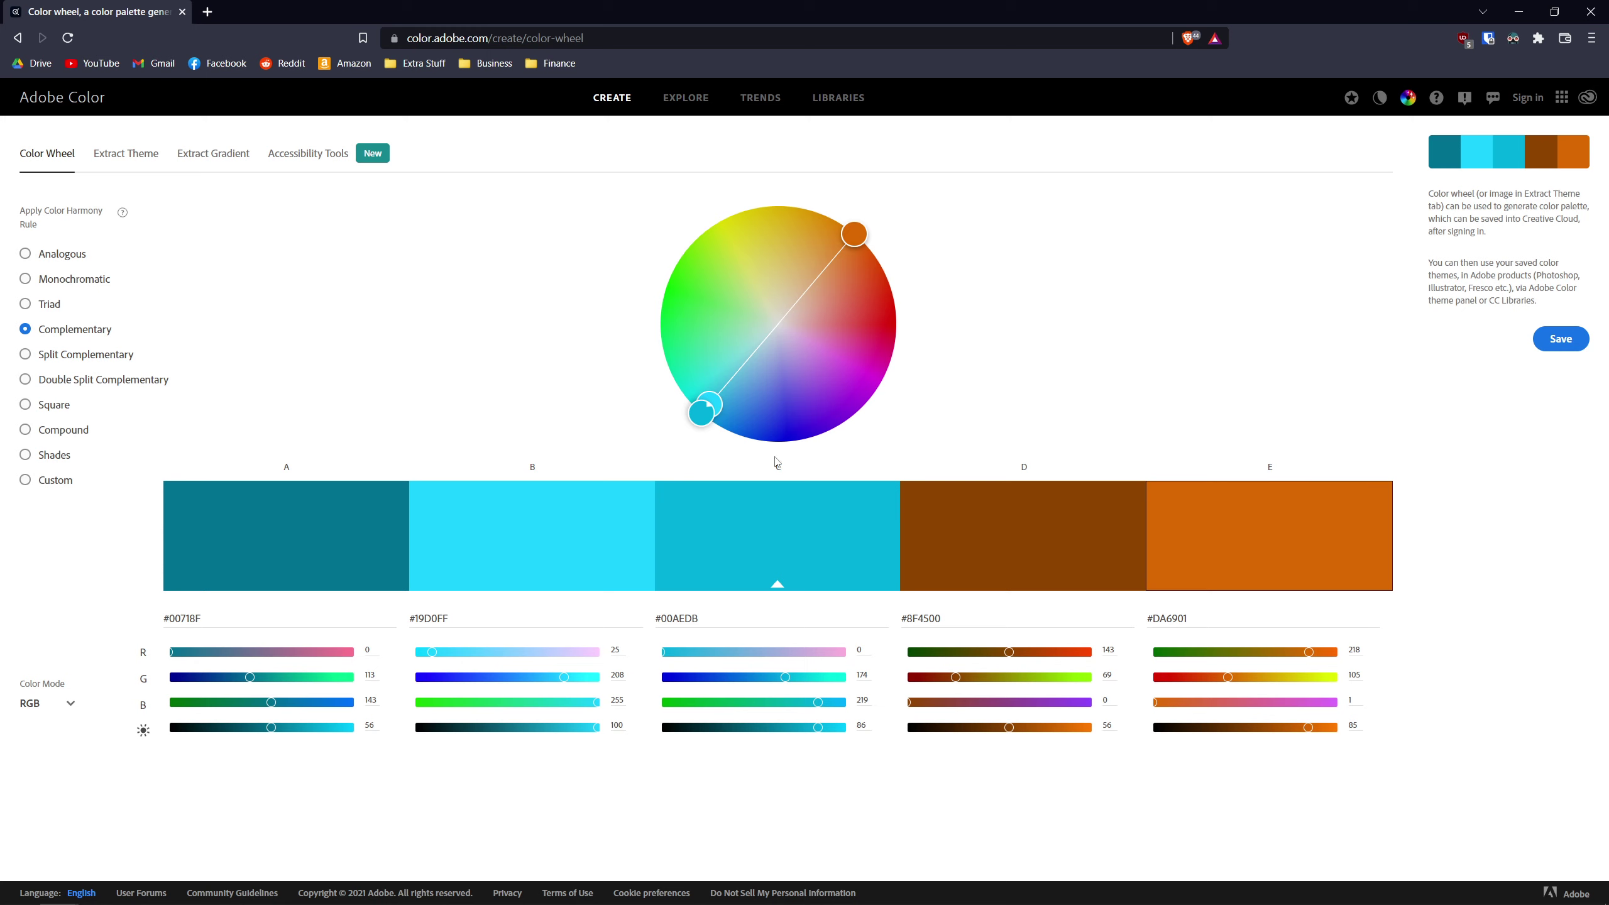
pyautogui.moveTo(702, 415)
pyautogui.mouseDown()
pyautogui.moveTo(672, 374)
pyautogui.moveTo(564, 327)
pyautogui.moveTo(553, 215)
pyautogui.mouseUp()
pyautogui.moveTo(672, 145)
pyautogui.mouseDown()
pyautogui.moveTo(836, 226)
pyautogui.moveTo(1014, 270)
pyautogui.moveTo(992, 367)
pyautogui.moveTo(1087, 356)
pyautogui.mouseUp()
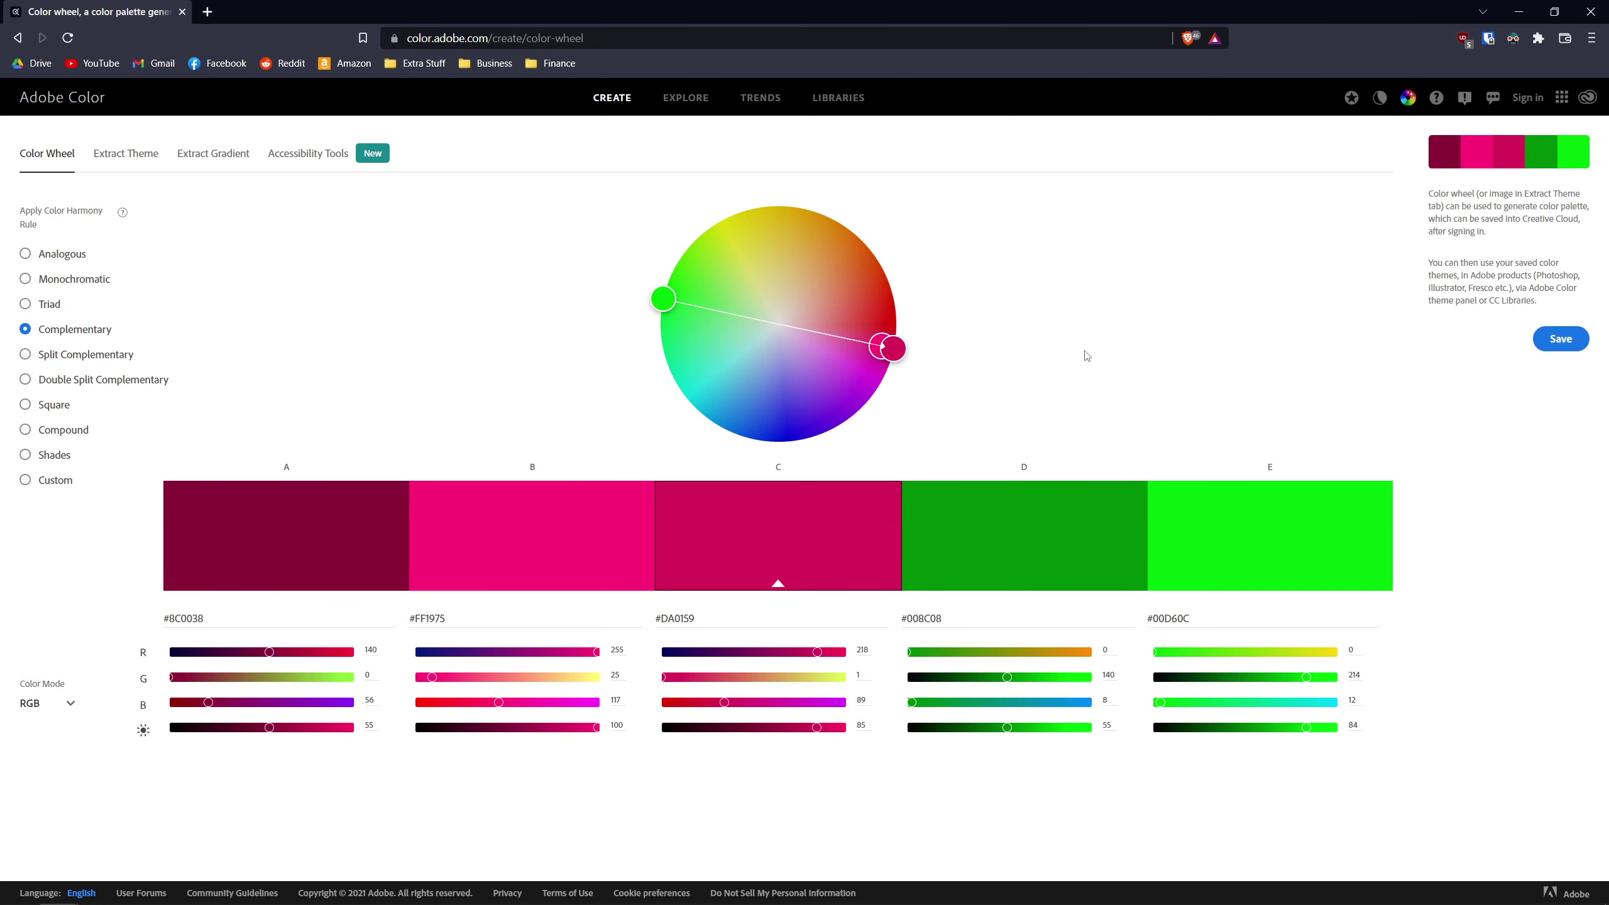
pyautogui.press('super+Left')
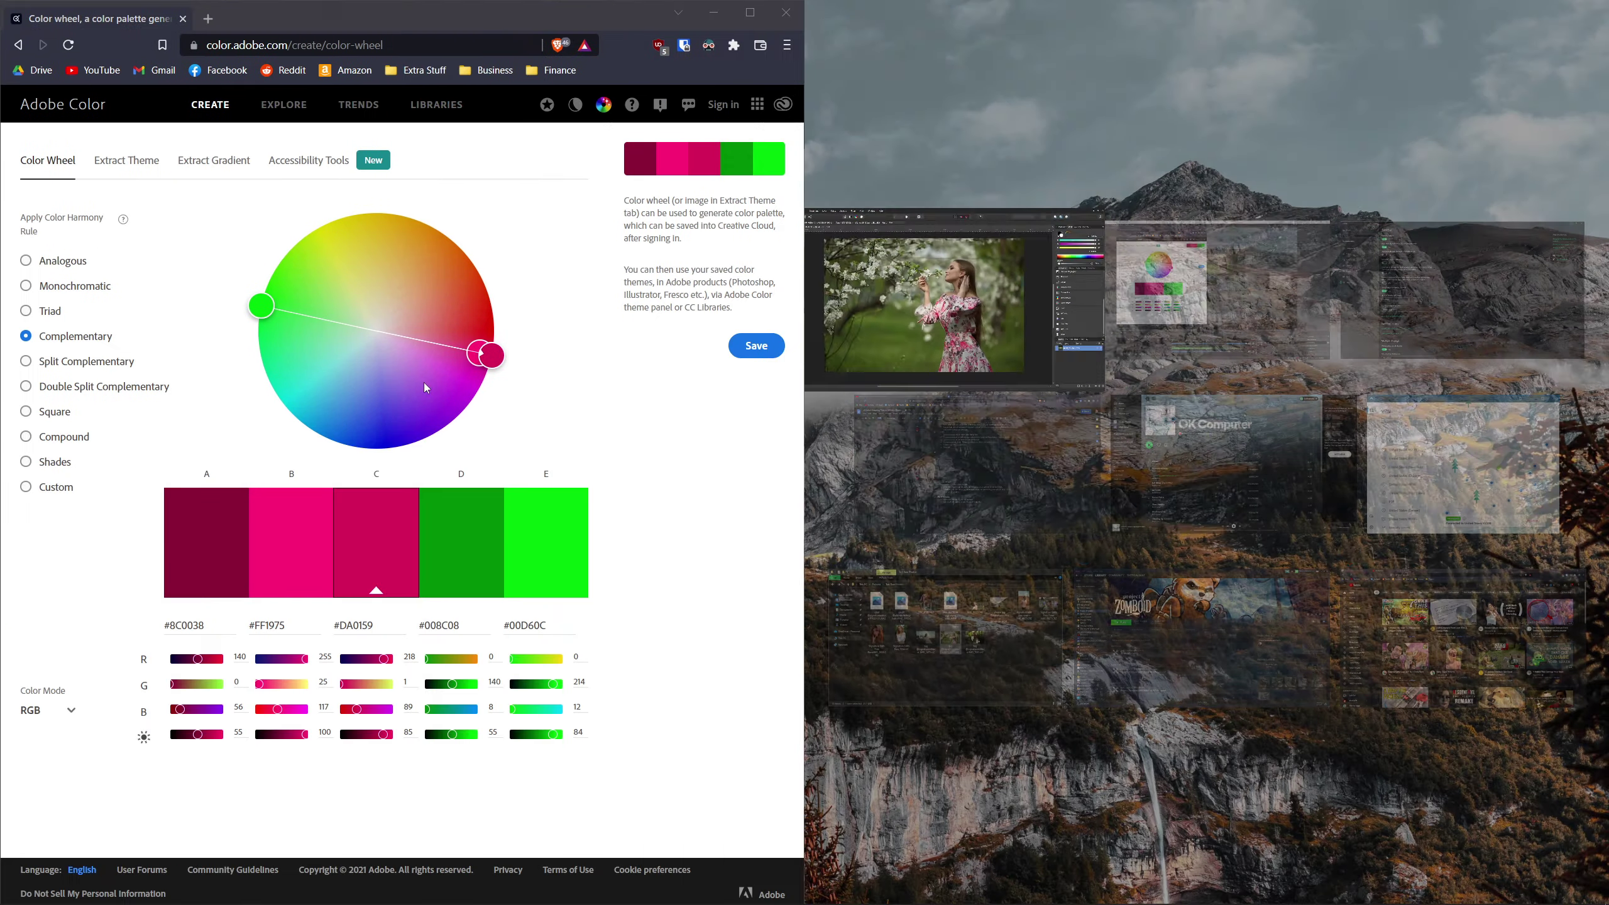
# Add a Gradient Map, remove its middle stop, and set the left stop to sampled #8C0038.
pyautogui.click(924, 304)
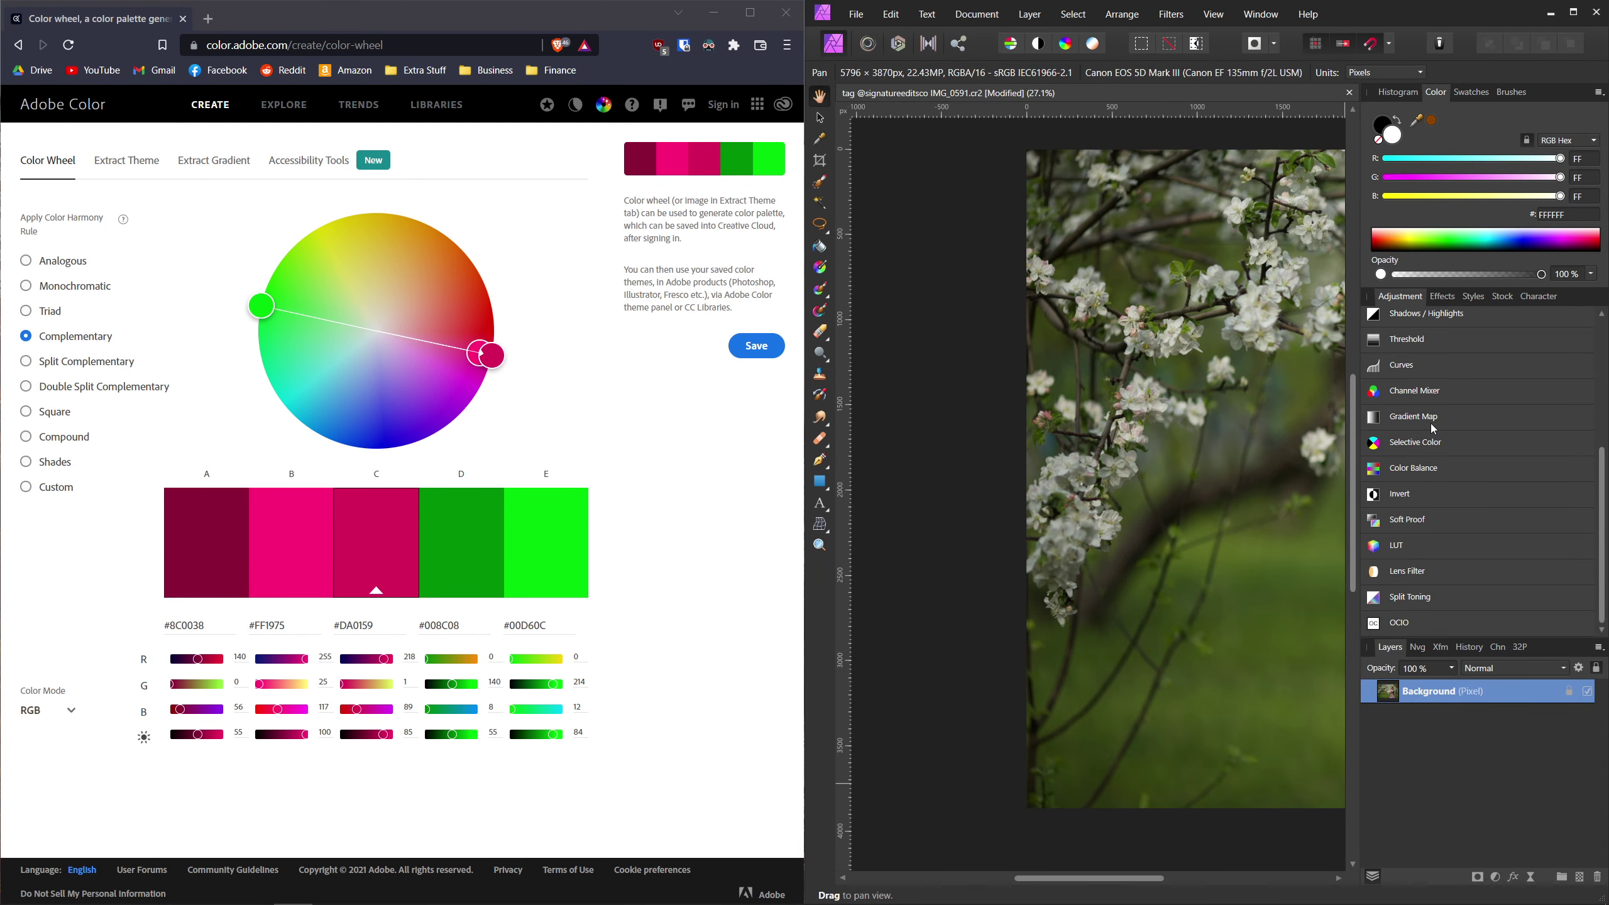
pyautogui.click(1413, 417)
pyautogui.click(1405, 467)
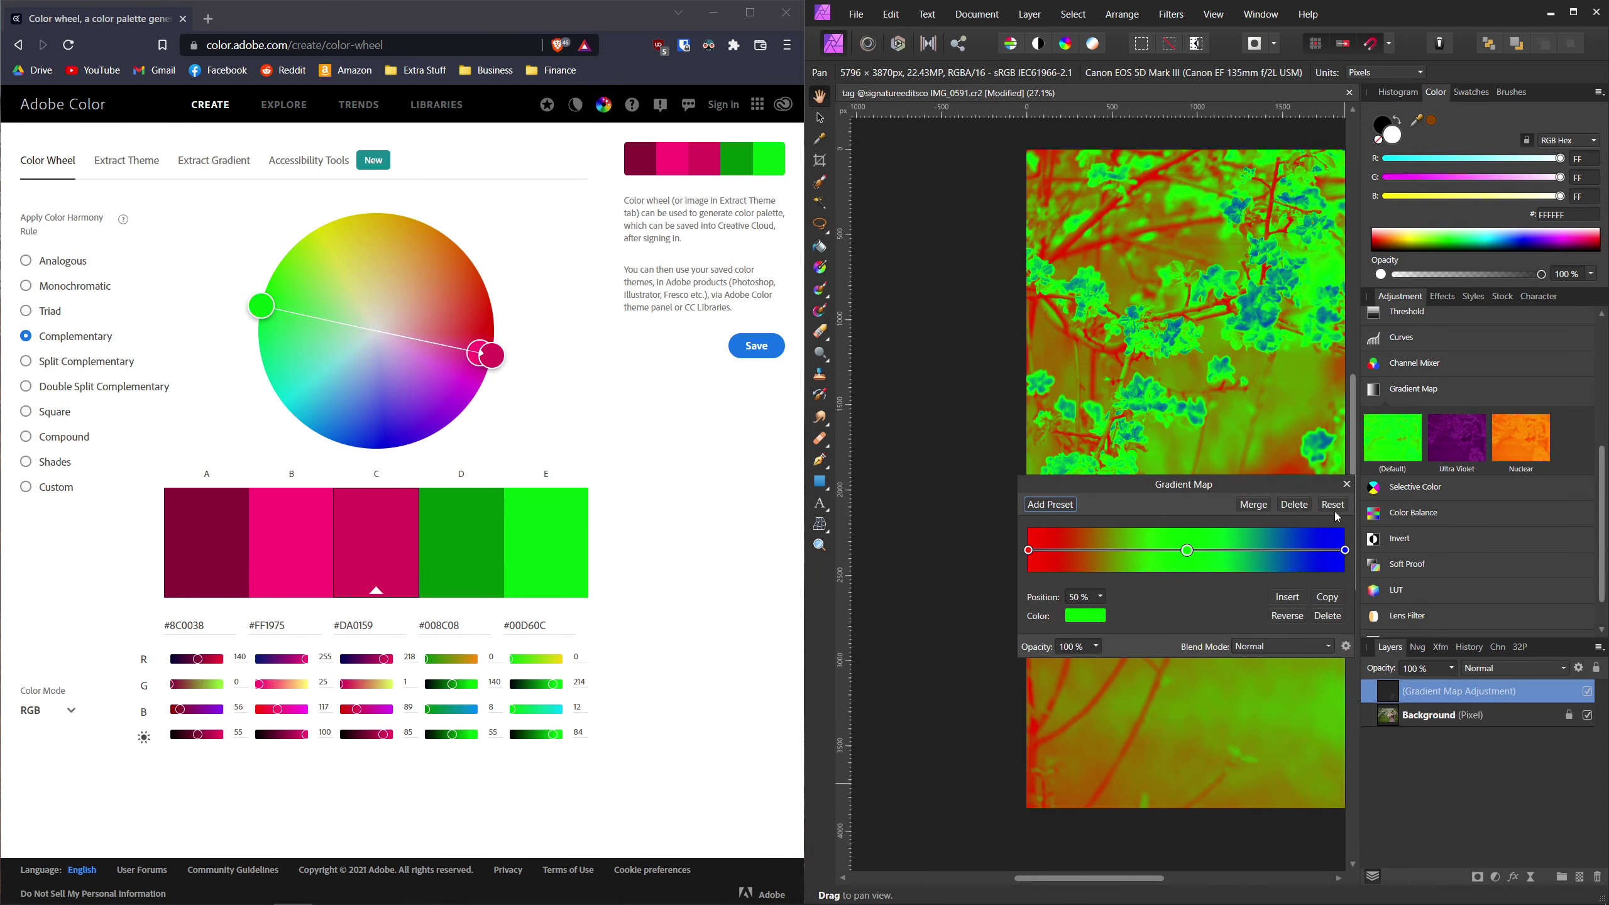
pyautogui.moveTo(1182, 557); pyautogui.dragTo(1307, 380)
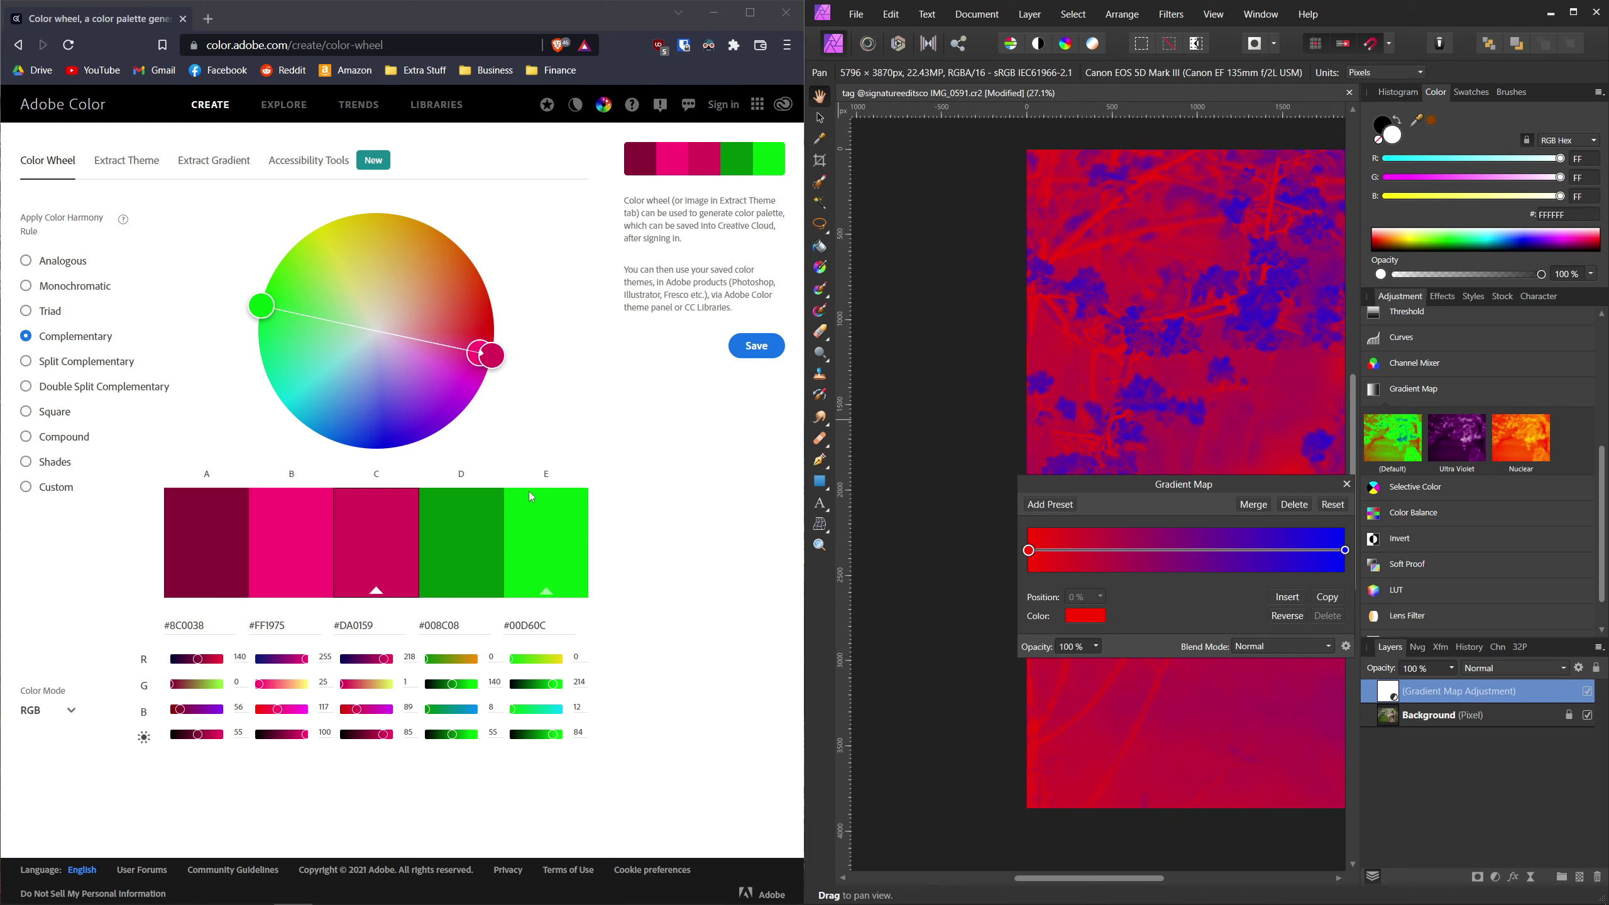
pyautogui.click(1086, 618)
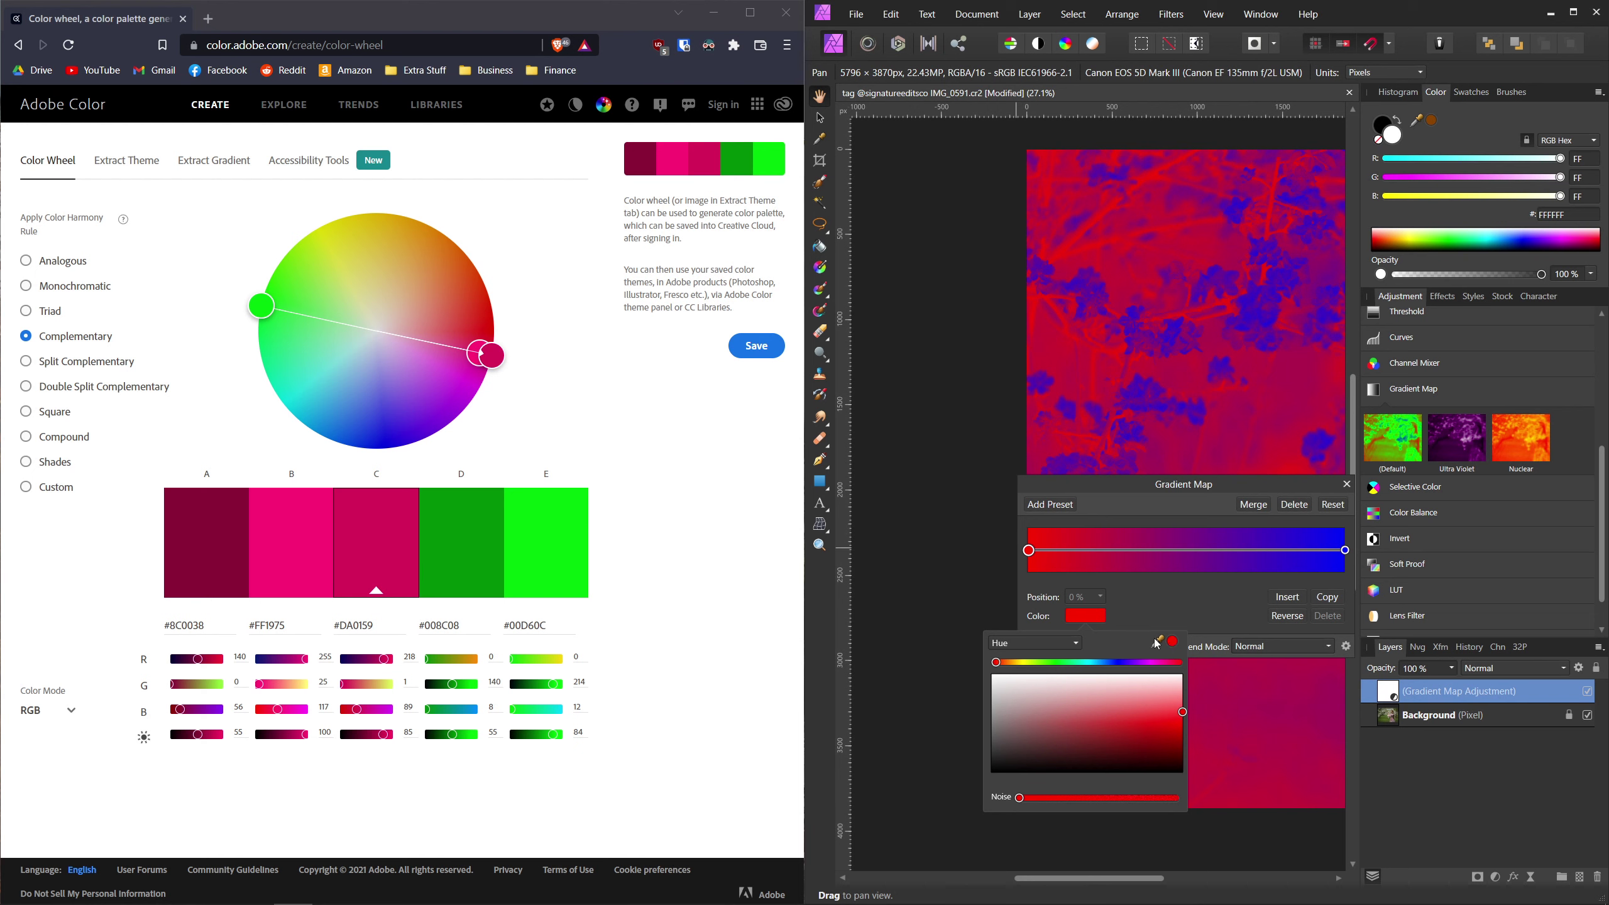
pyautogui.moveTo(1173, 643); pyautogui.dragTo(206, 556)
pyautogui.click(1174, 643)
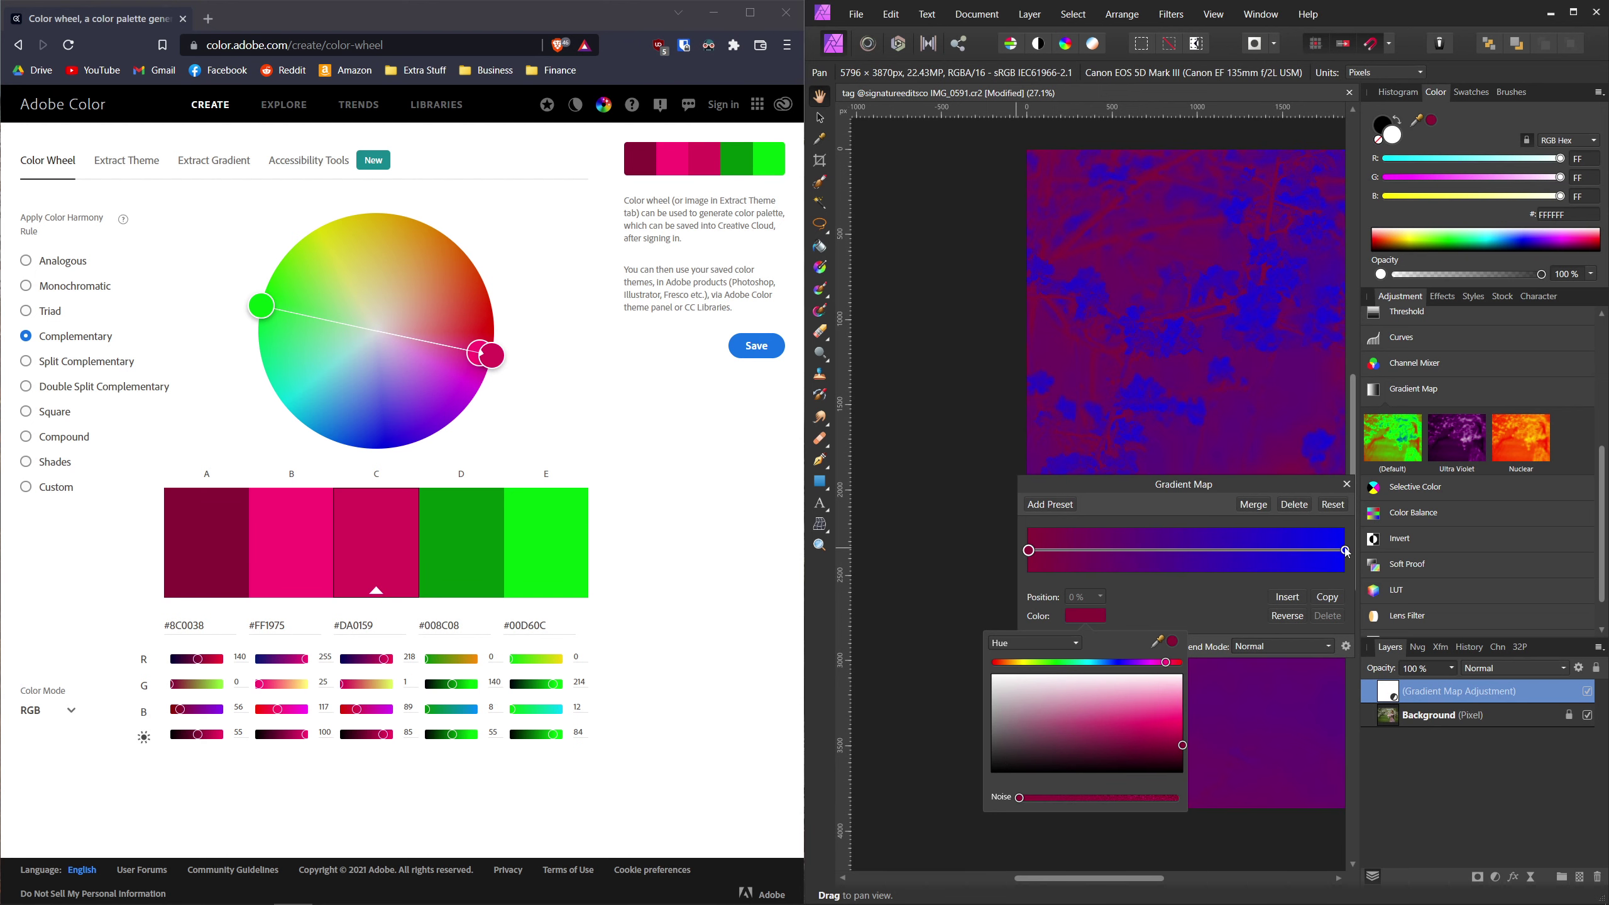
pyautogui.click(1162, 624)
# Set the right gradient stop to the bright green swatch E, then maximize Affinity Photo.
pyautogui.click(1344, 550)
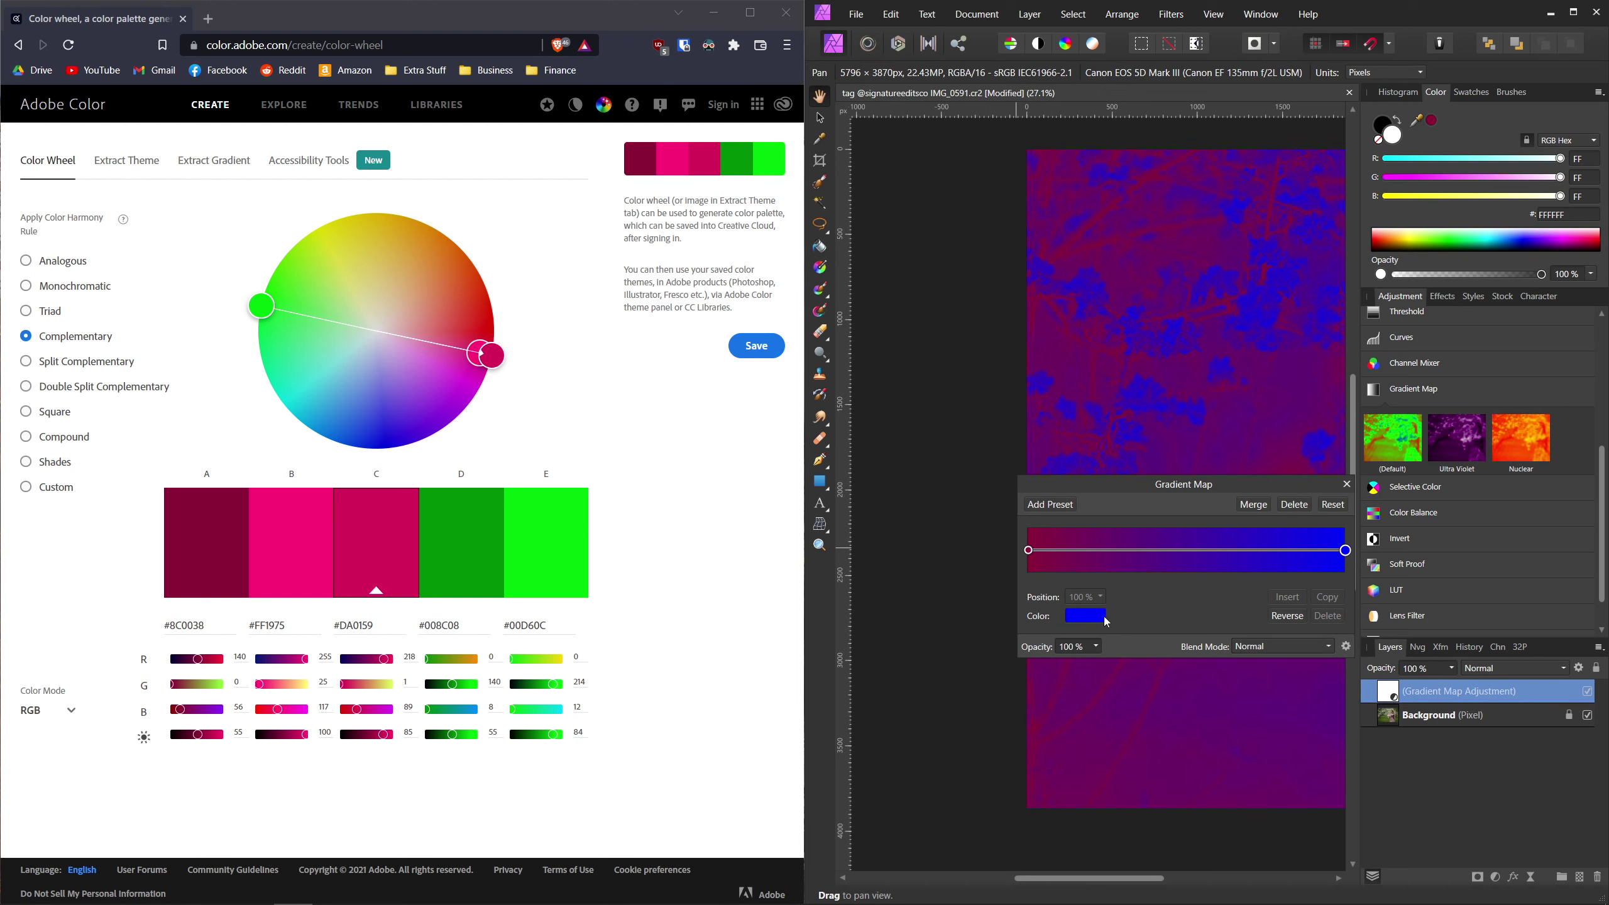
pyautogui.click(1105, 619)
pyautogui.moveTo(1162, 648); pyautogui.dragTo(553, 553)
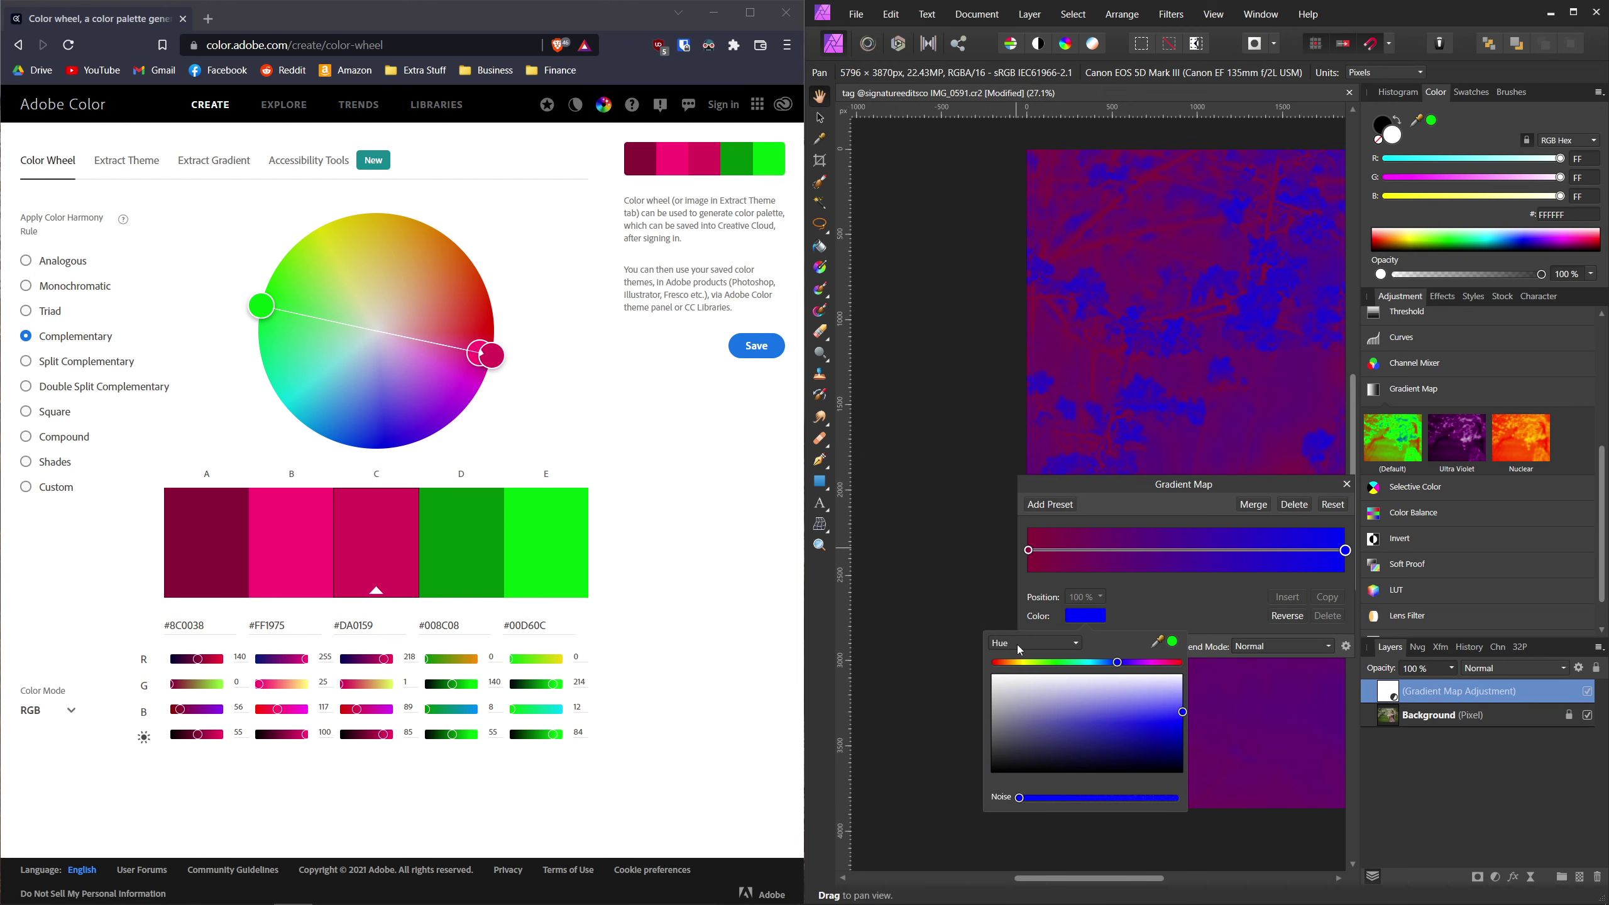
pyautogui.click(1173, 642)
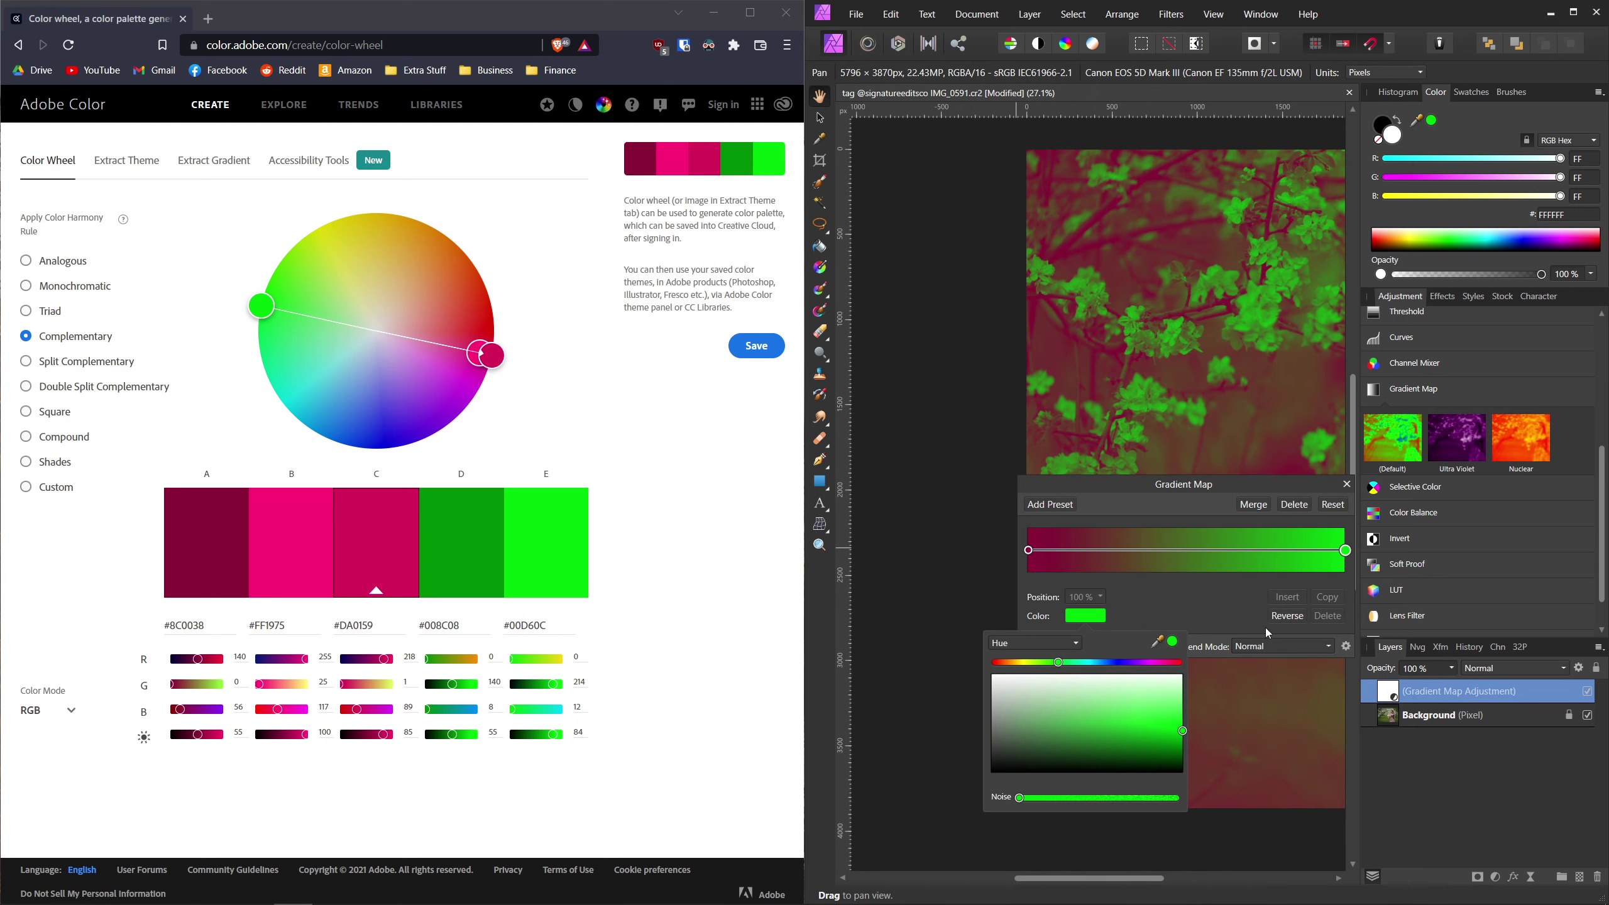
pyautogui.click(1347, 483)
pyautogui.moveTo(1364, 17); pyautogui.dragTo(824, 6)
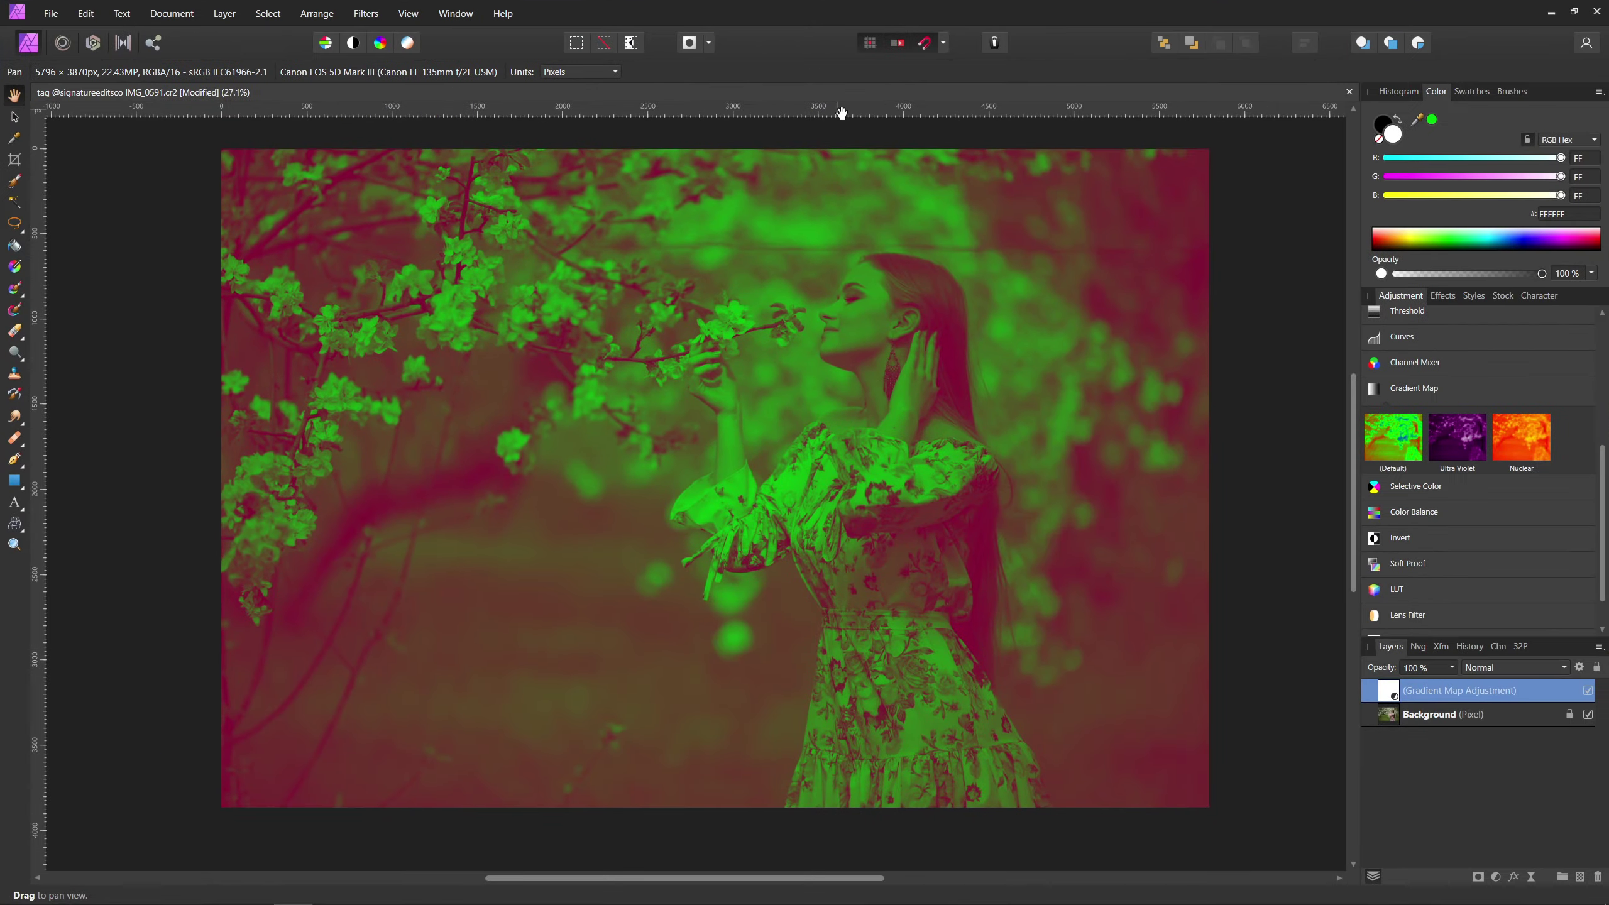
# Blend the Gradient Map layer in Soft Light at 34% opacity and hide it.
pyautogui.click(1521, 665)
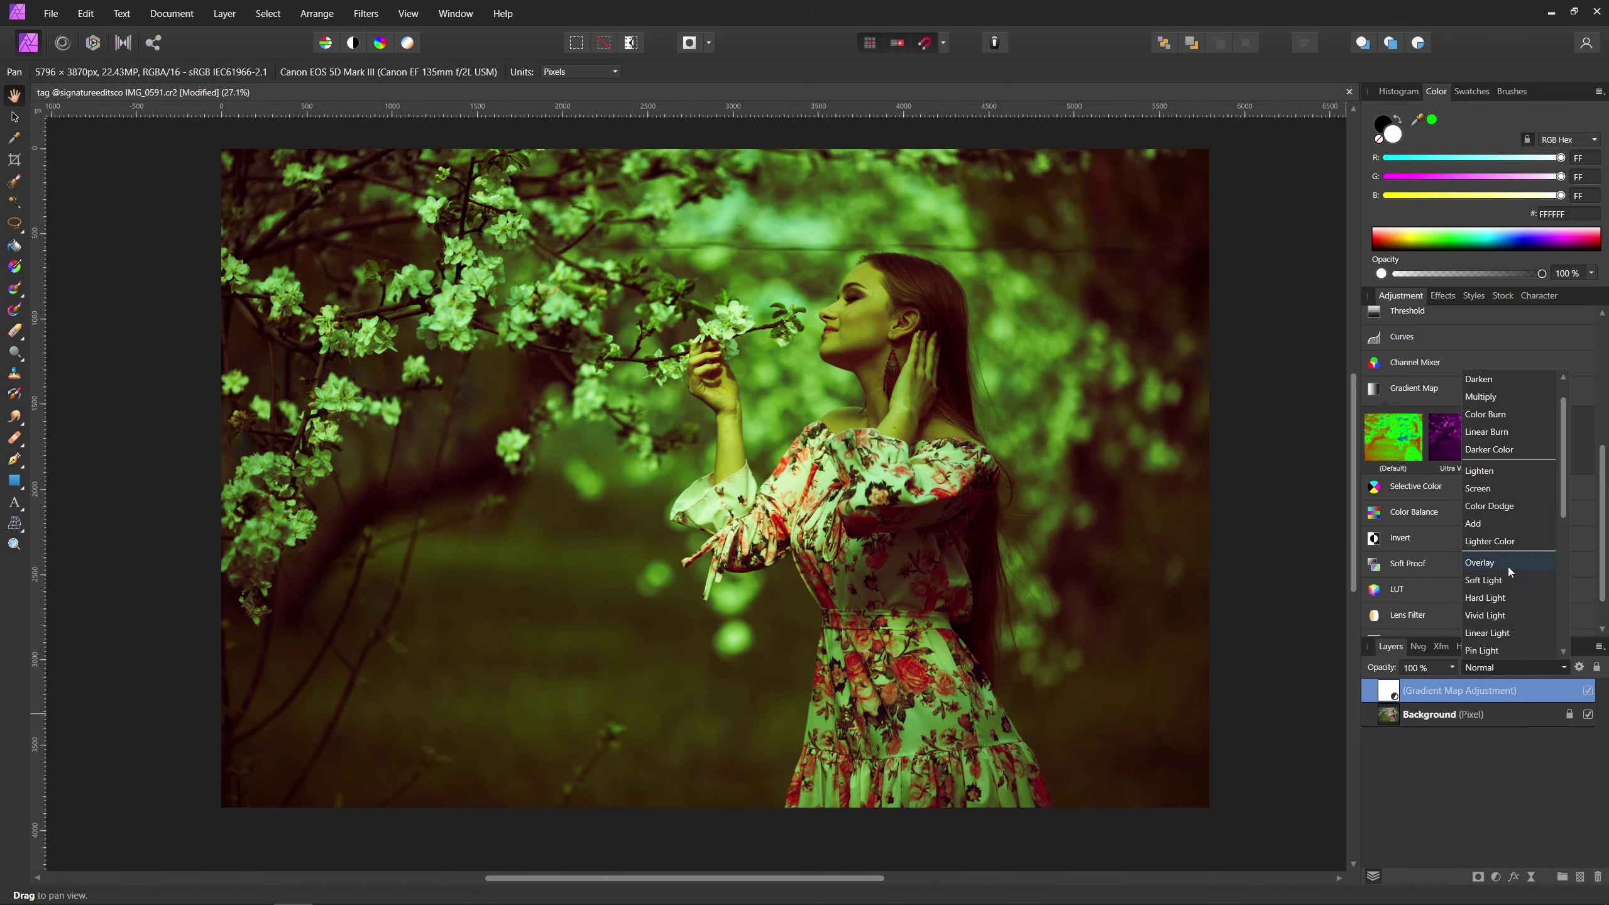
pyautogui.click(1502, 582)
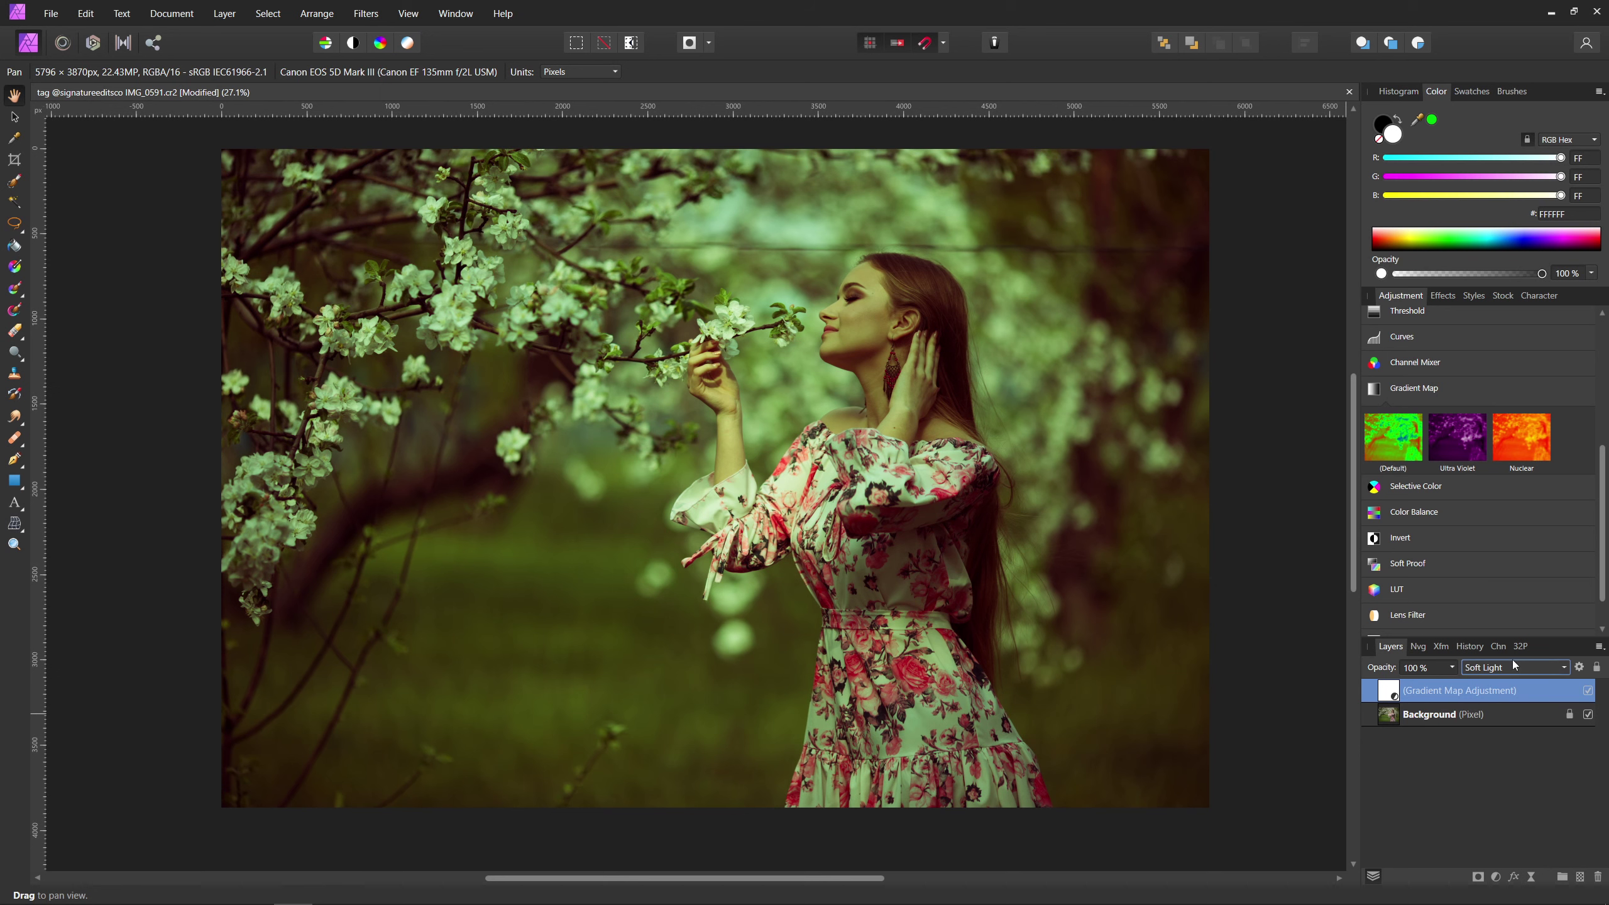
pyautogui.click(1452, 667)
pyautogui.moveTo(1452, 683); pyautogui.dragTo(1383, 688)
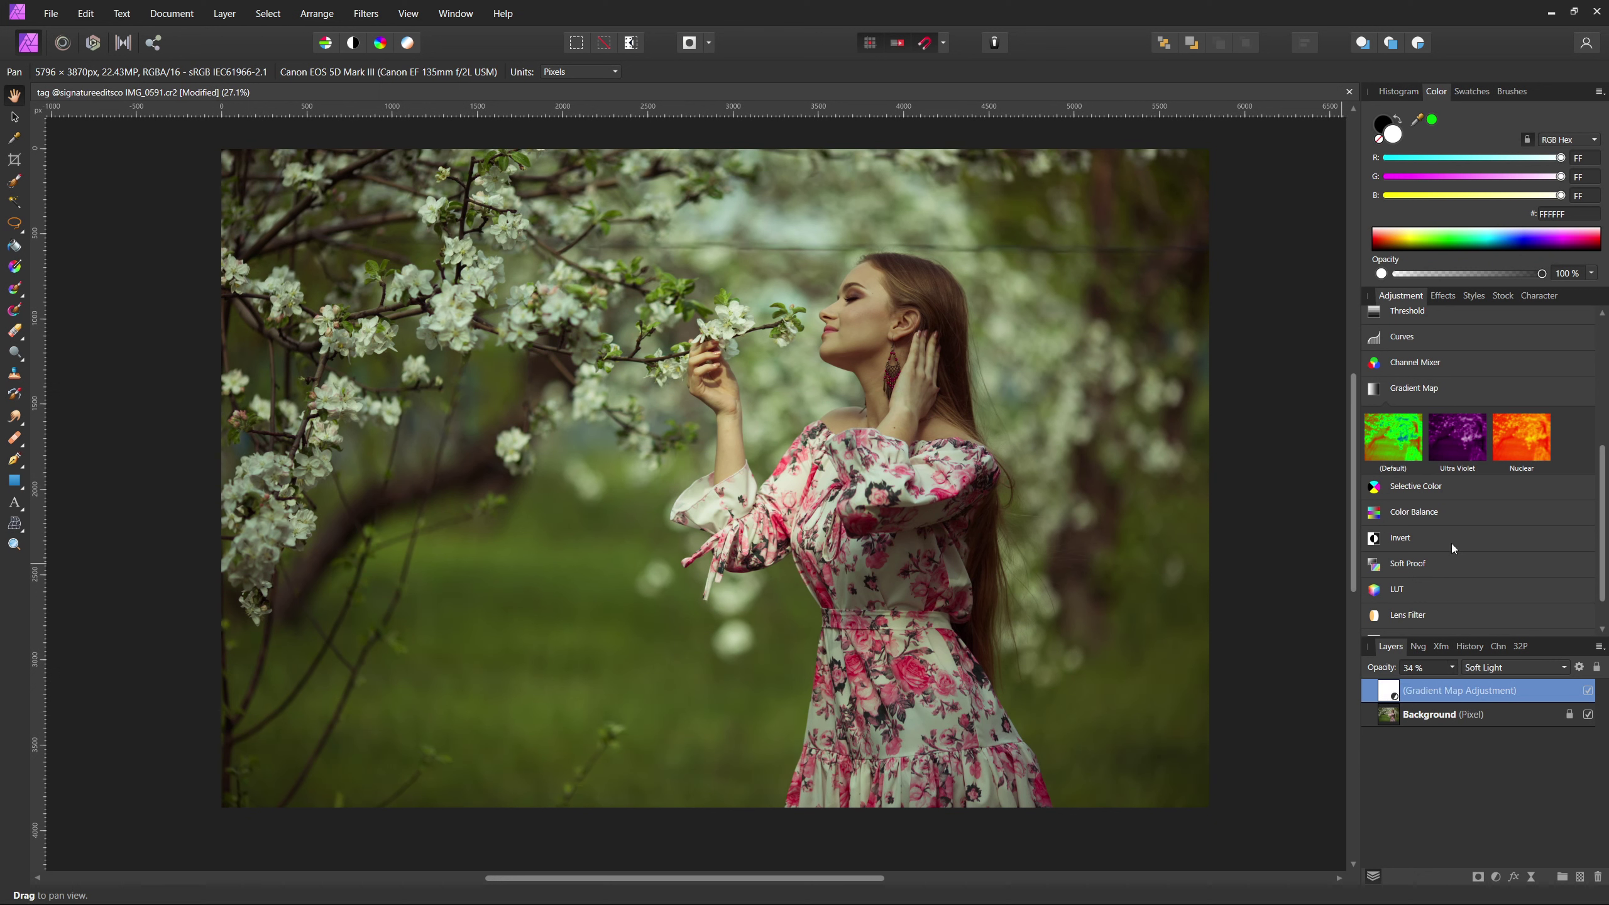
pyautogui.click(1588, 691)
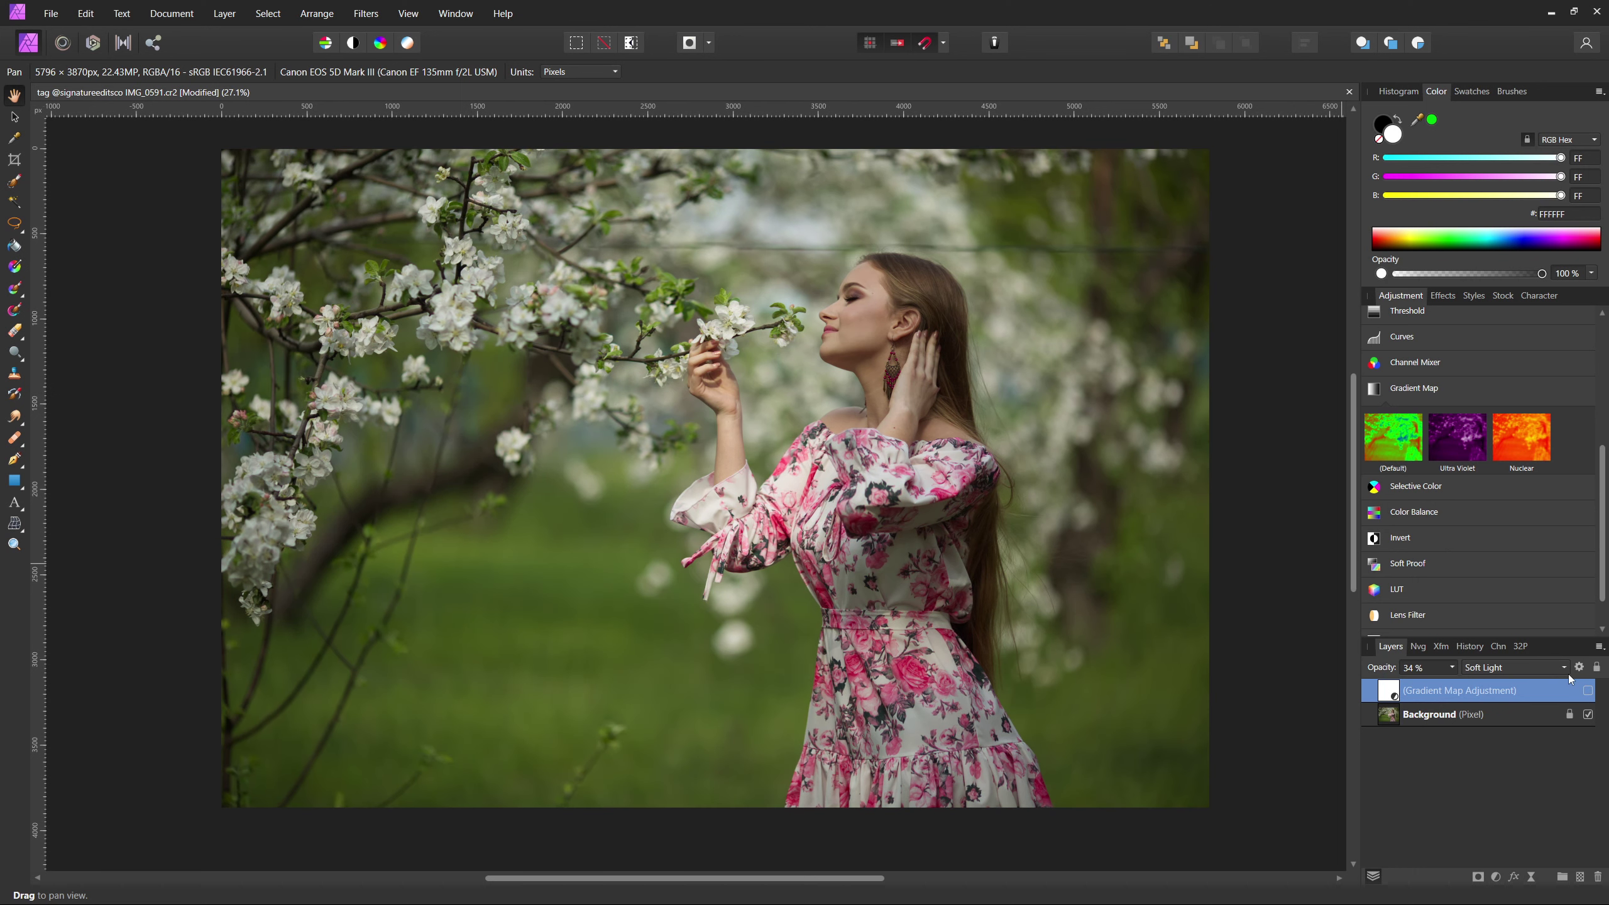
pyautogui.scroll(-1, 1476, 569)
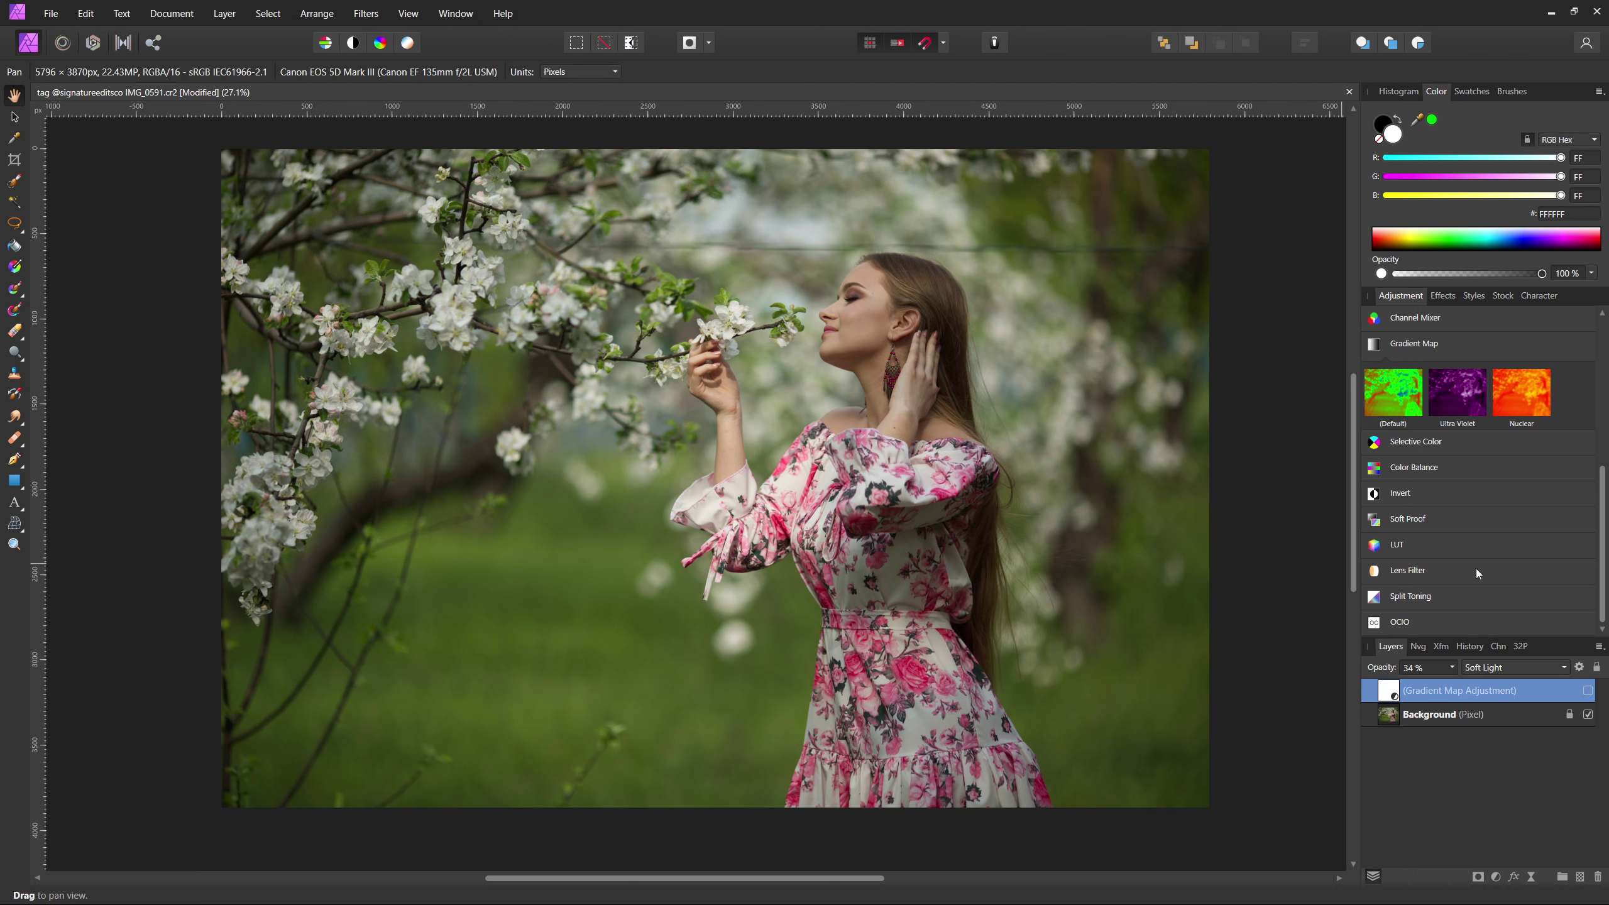
pyautogui.scroll(-1, 1424, 597)
# Add a Split Toning layer with 113° green highlights, 24% shadow saturation and 55% balance.
pyautogui.click(1400, 603)
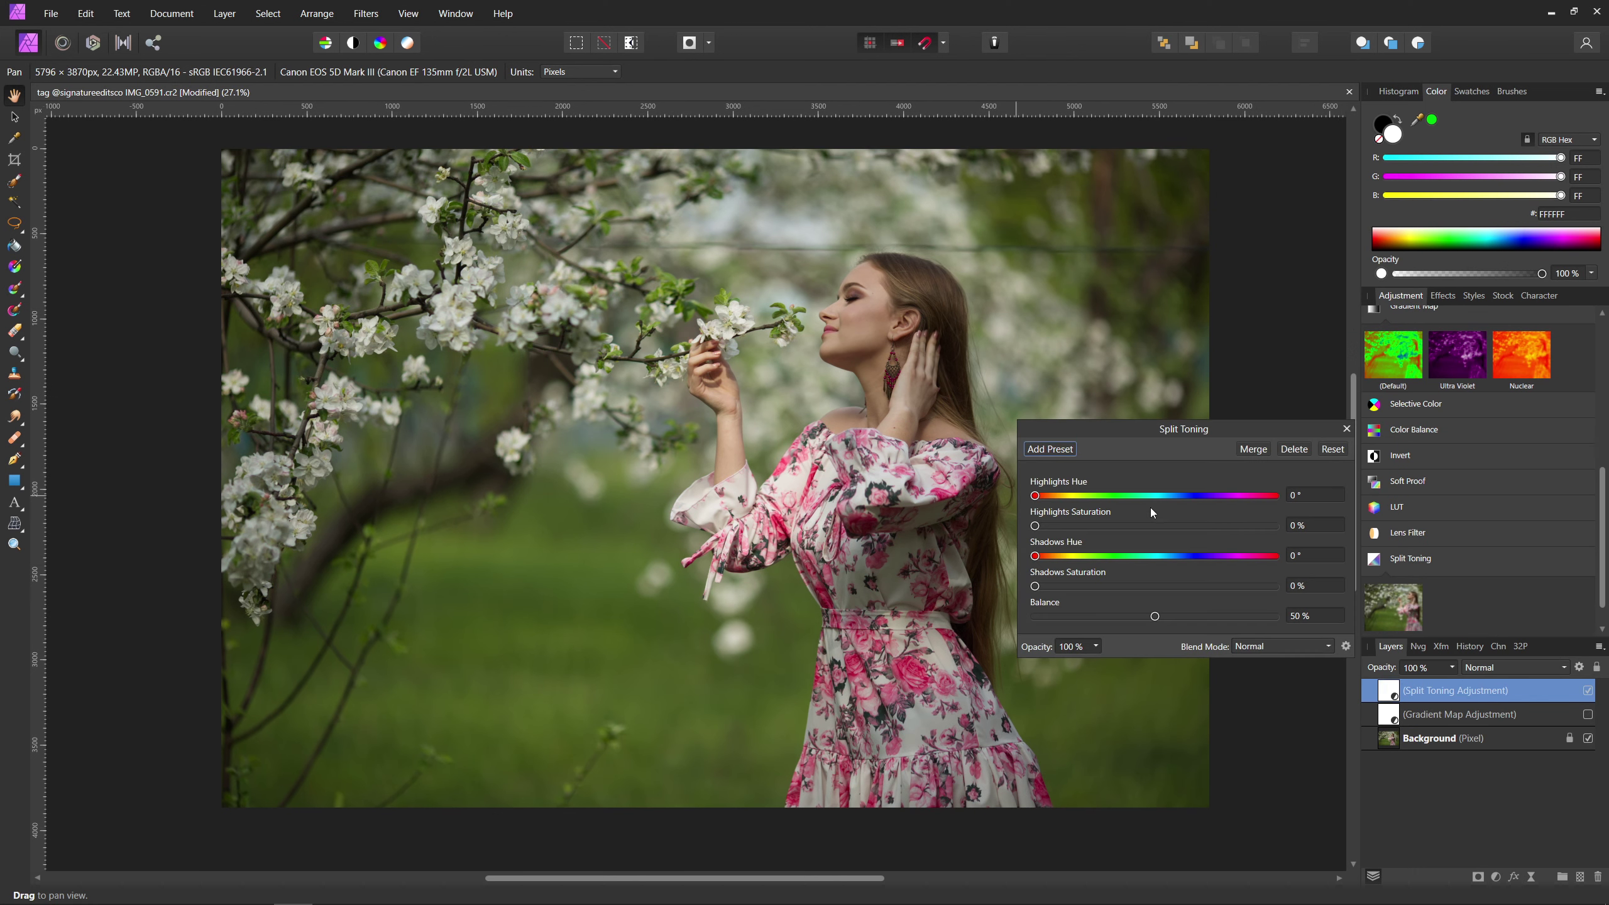
pyautogui.moveTo(1035, 495); pyautogui.dragTo(1246, 560)
pyautogui.moveTo(1037, 587); pyautogui.dragTo(1097, 587)
pyautogui.moveTo(1154, 616); pyautogui.dragTo(1149, 611)
pyautogui.moveTo(1125, 619); pyautogui.dragTo(1169, 616)
pyautogui.click(1347, 429)
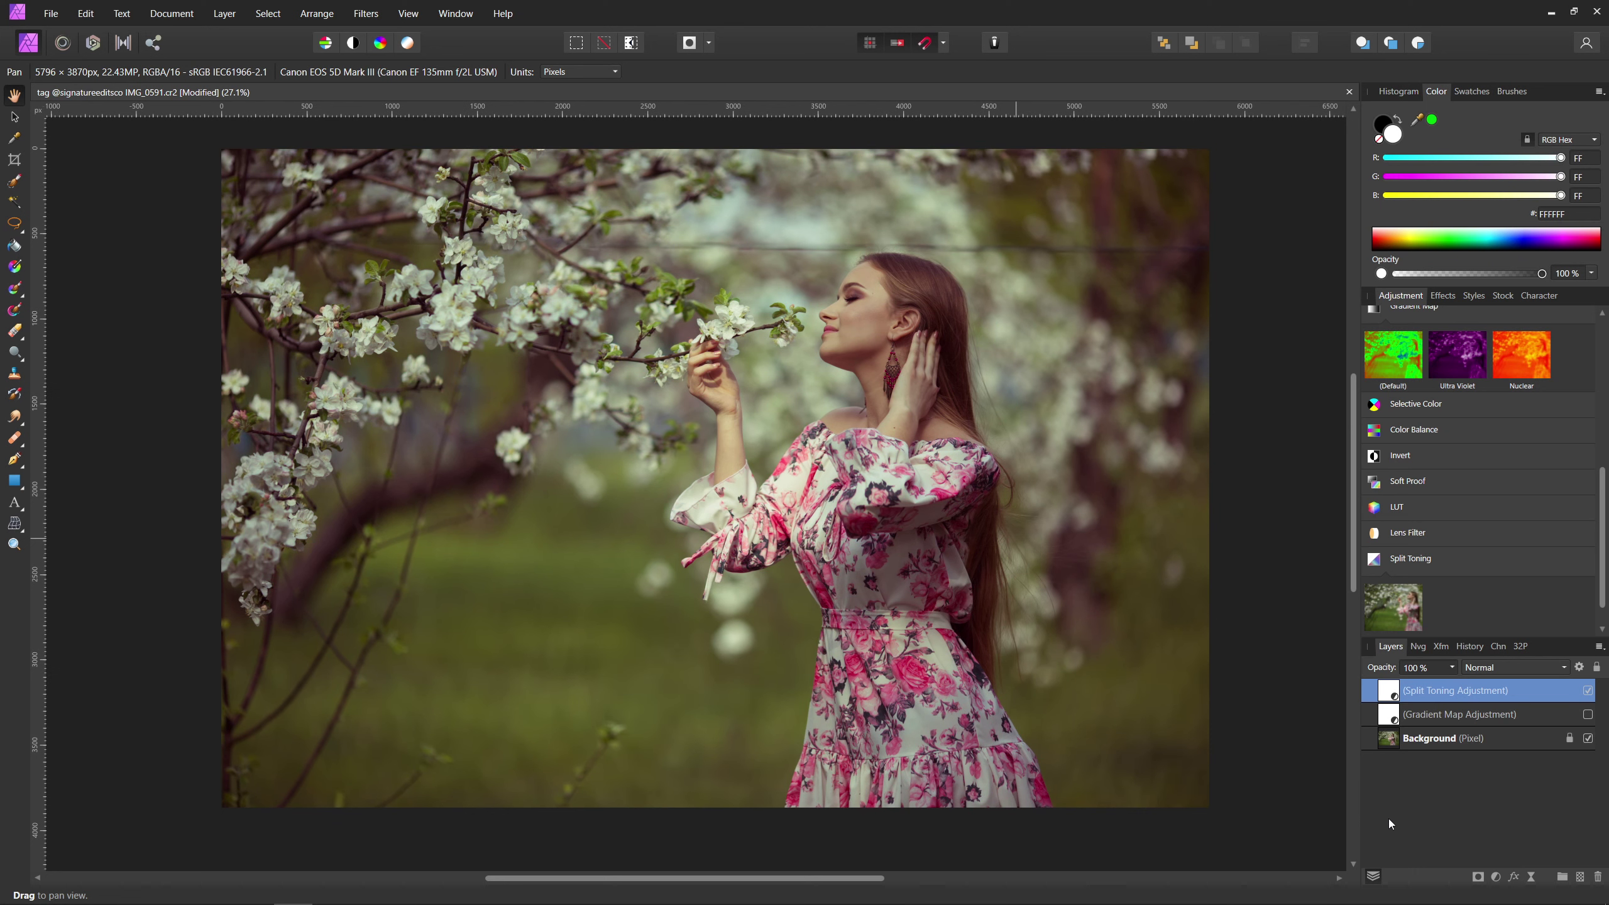
pyautogui.hotkey('alt', 'Tab')
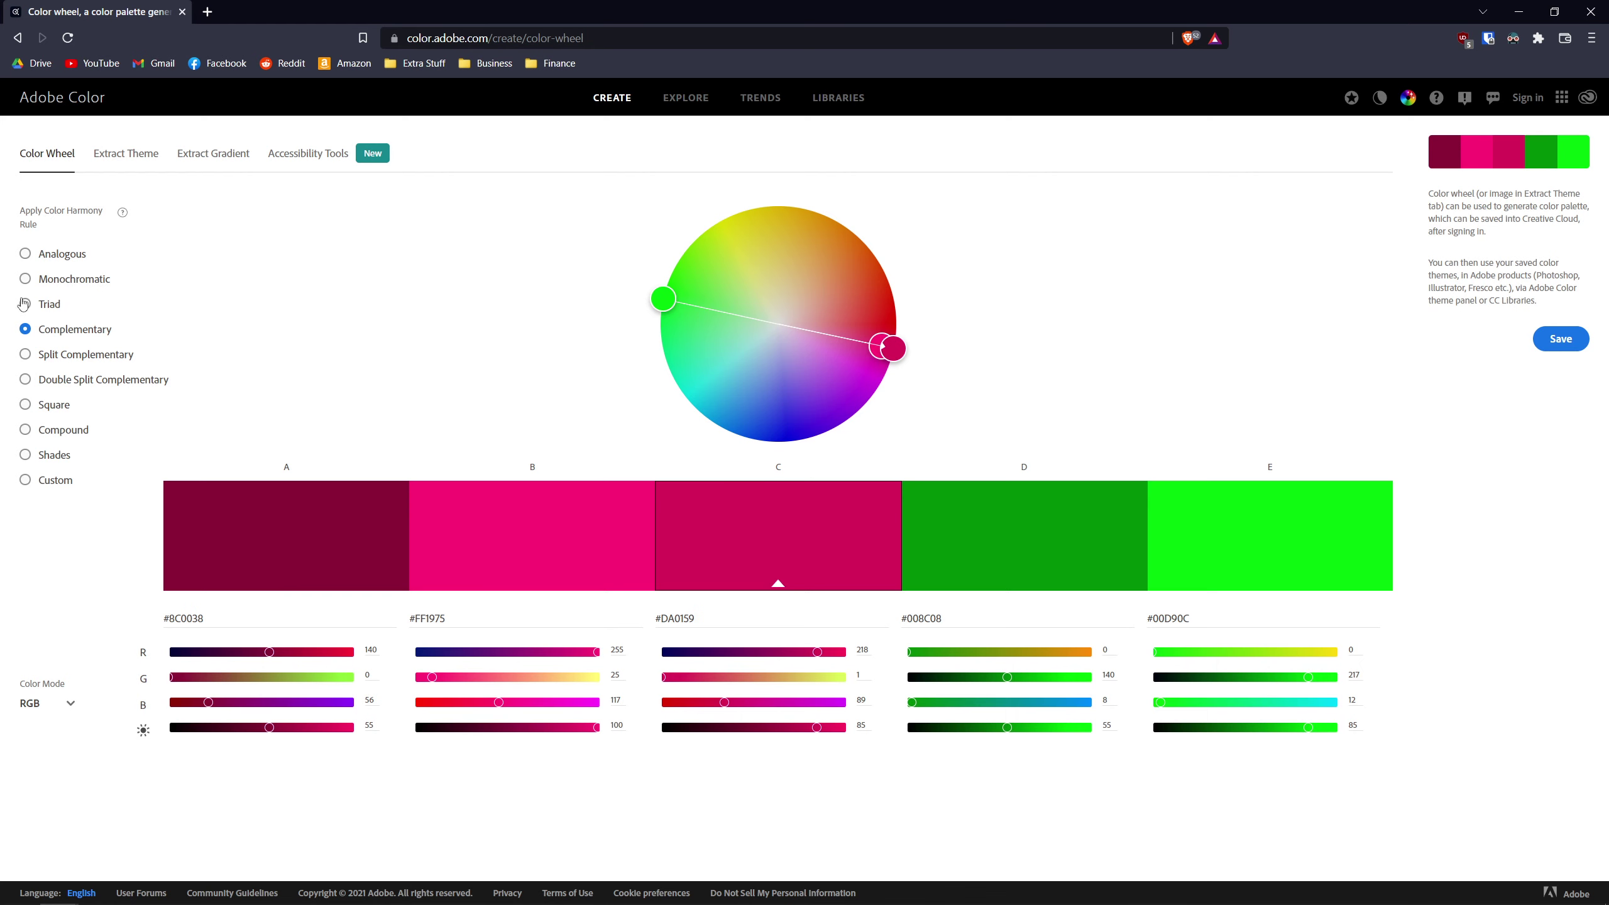
# Switch Adobe Color's harmony rule to Triad and shrink the browser to a smaller window.
pyautogui.click(51, 302)
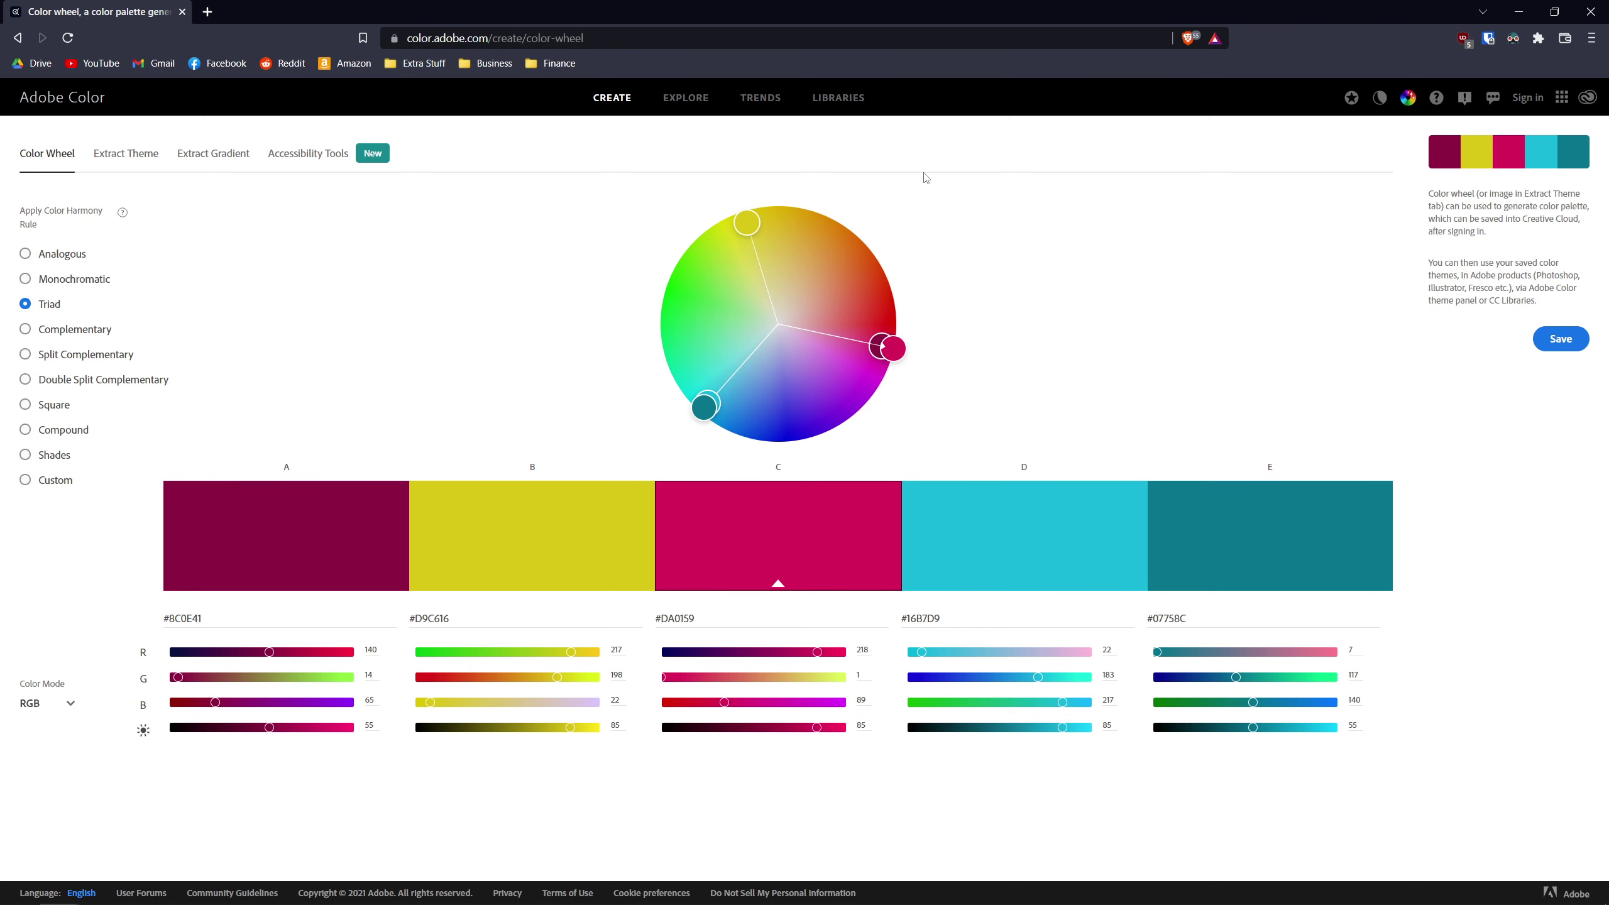
pyautogui.moveTo(640, 9); pyautogui.dragTo(2, 465)
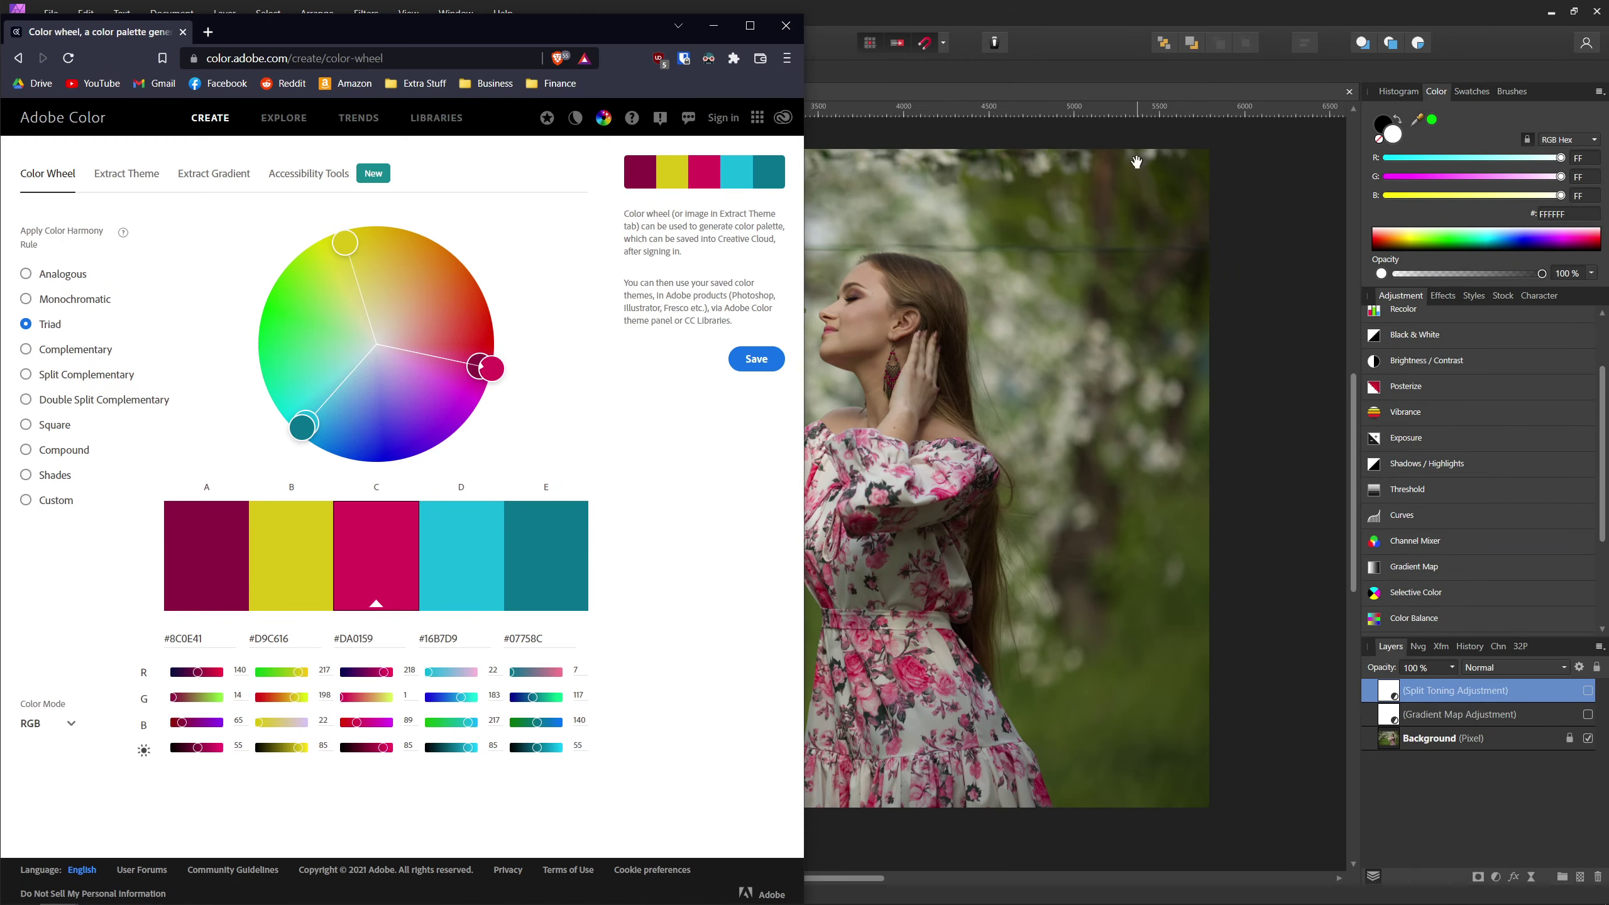
# Add a Gradient Map from the first preset and sample dark magenta swatch A into its left stop.
pyautogui.click(1037, 523)
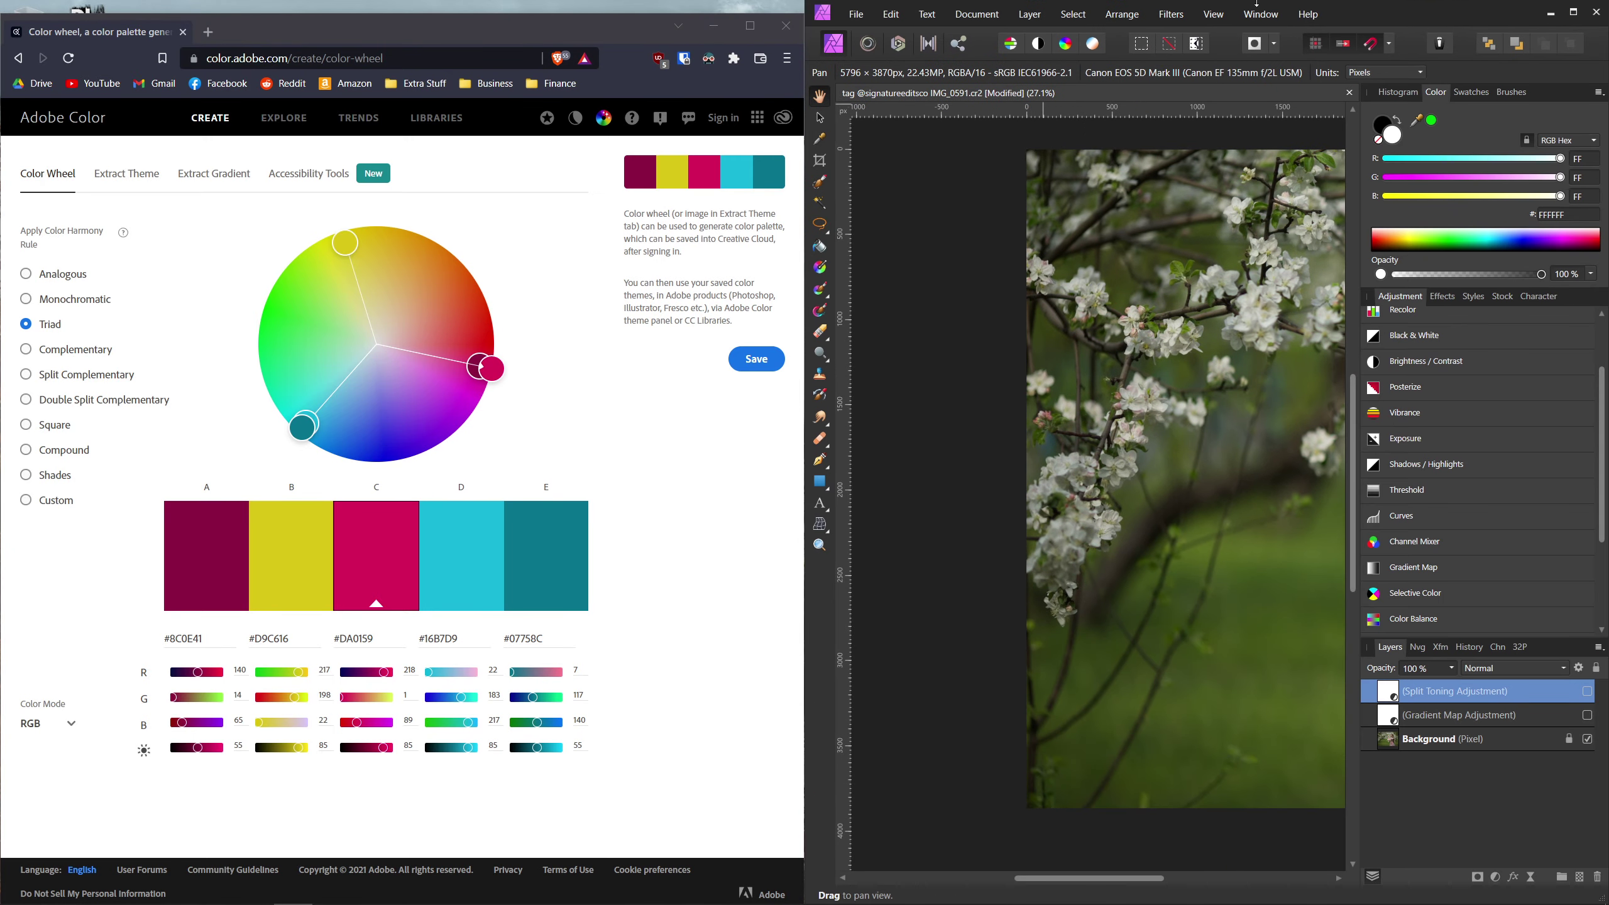
pyautogui.click(1431, 571)
pyautogui.click(1396, 630)
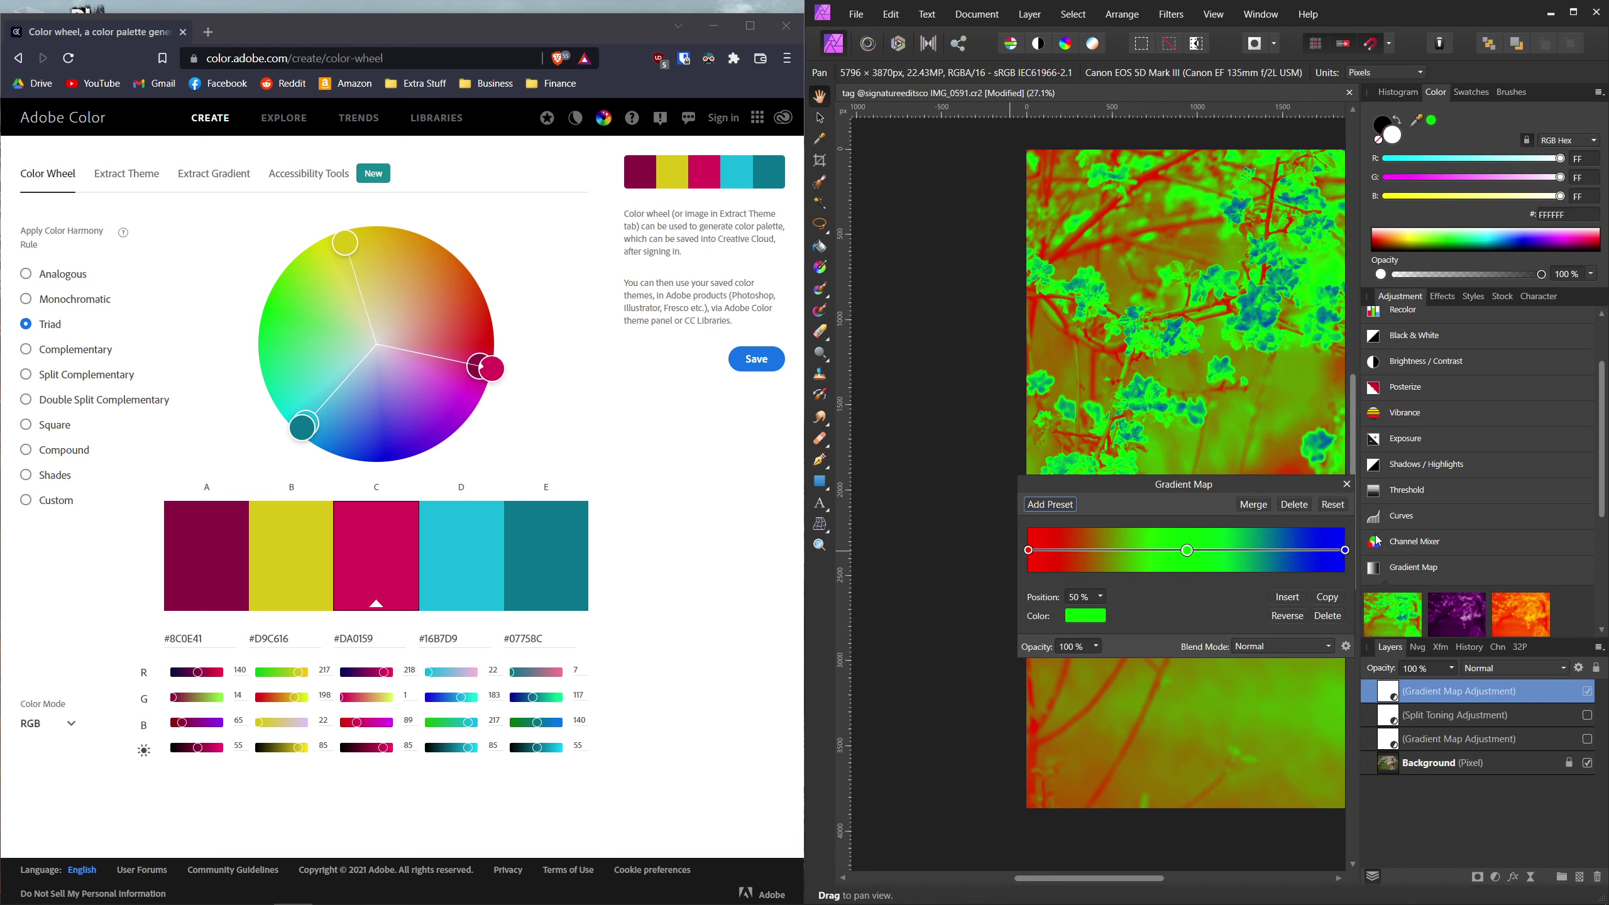
pyautogui.click(1028, 549)
pyautogui.click(1085, 615)
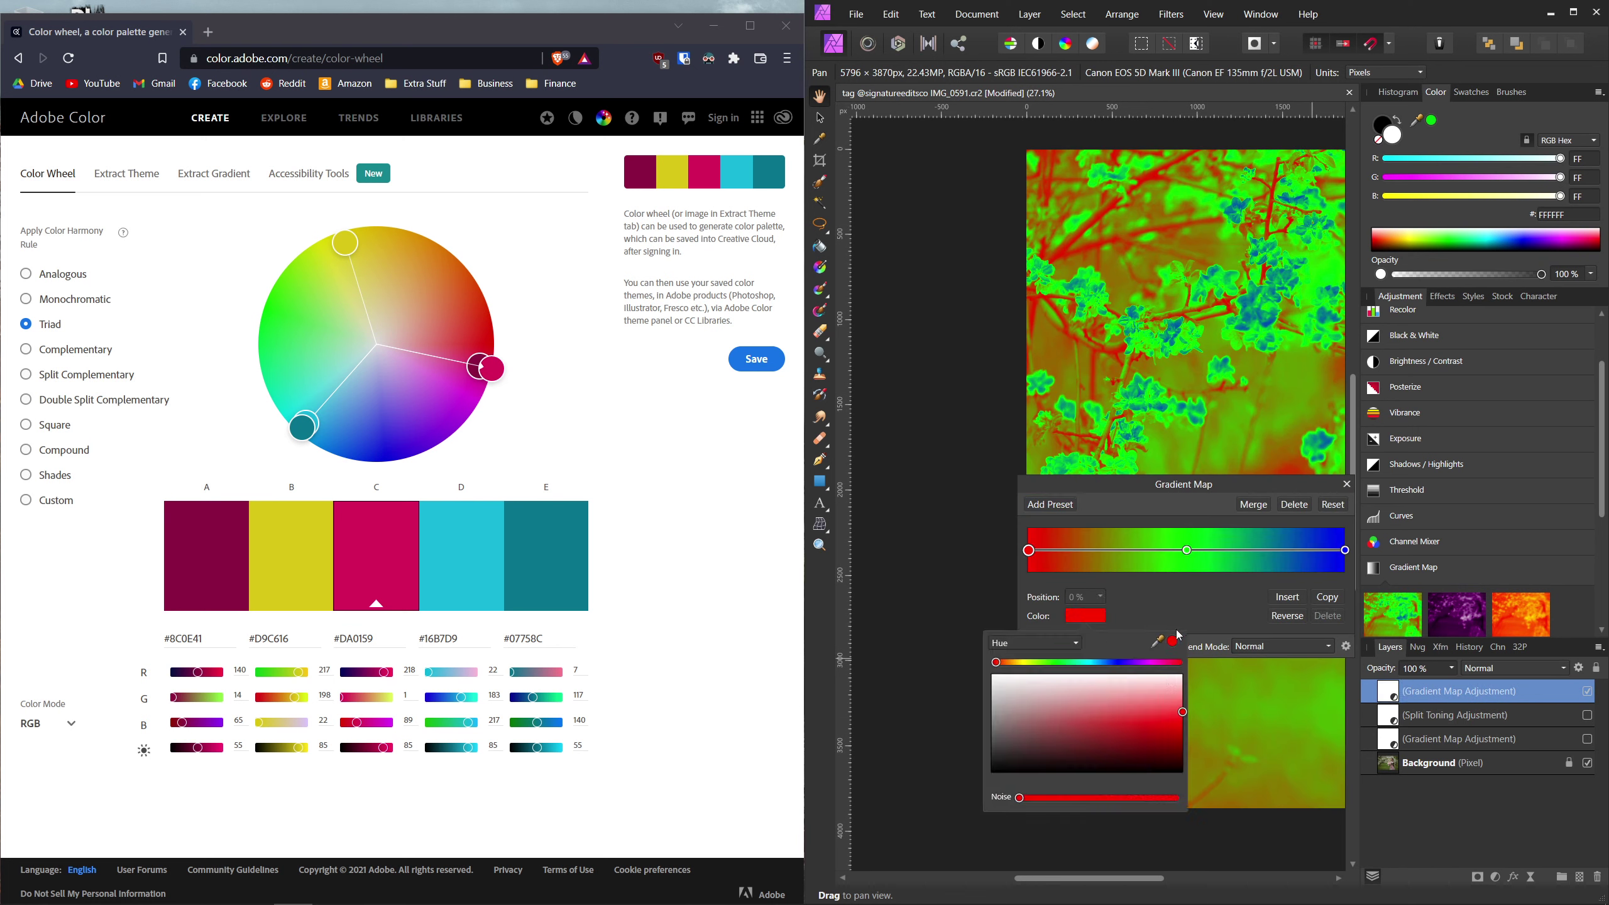
pyautogui.moveTo(1159, 642); pyautogui.dragTo(206, 571)
# Sample the palette's yellow into the middle stop and cyan swatch D into the right stop.
pyautogui.click(1186, 549)
pyautogui.moveTo(1156, 642); pyautogui.dragTo(286, 568)
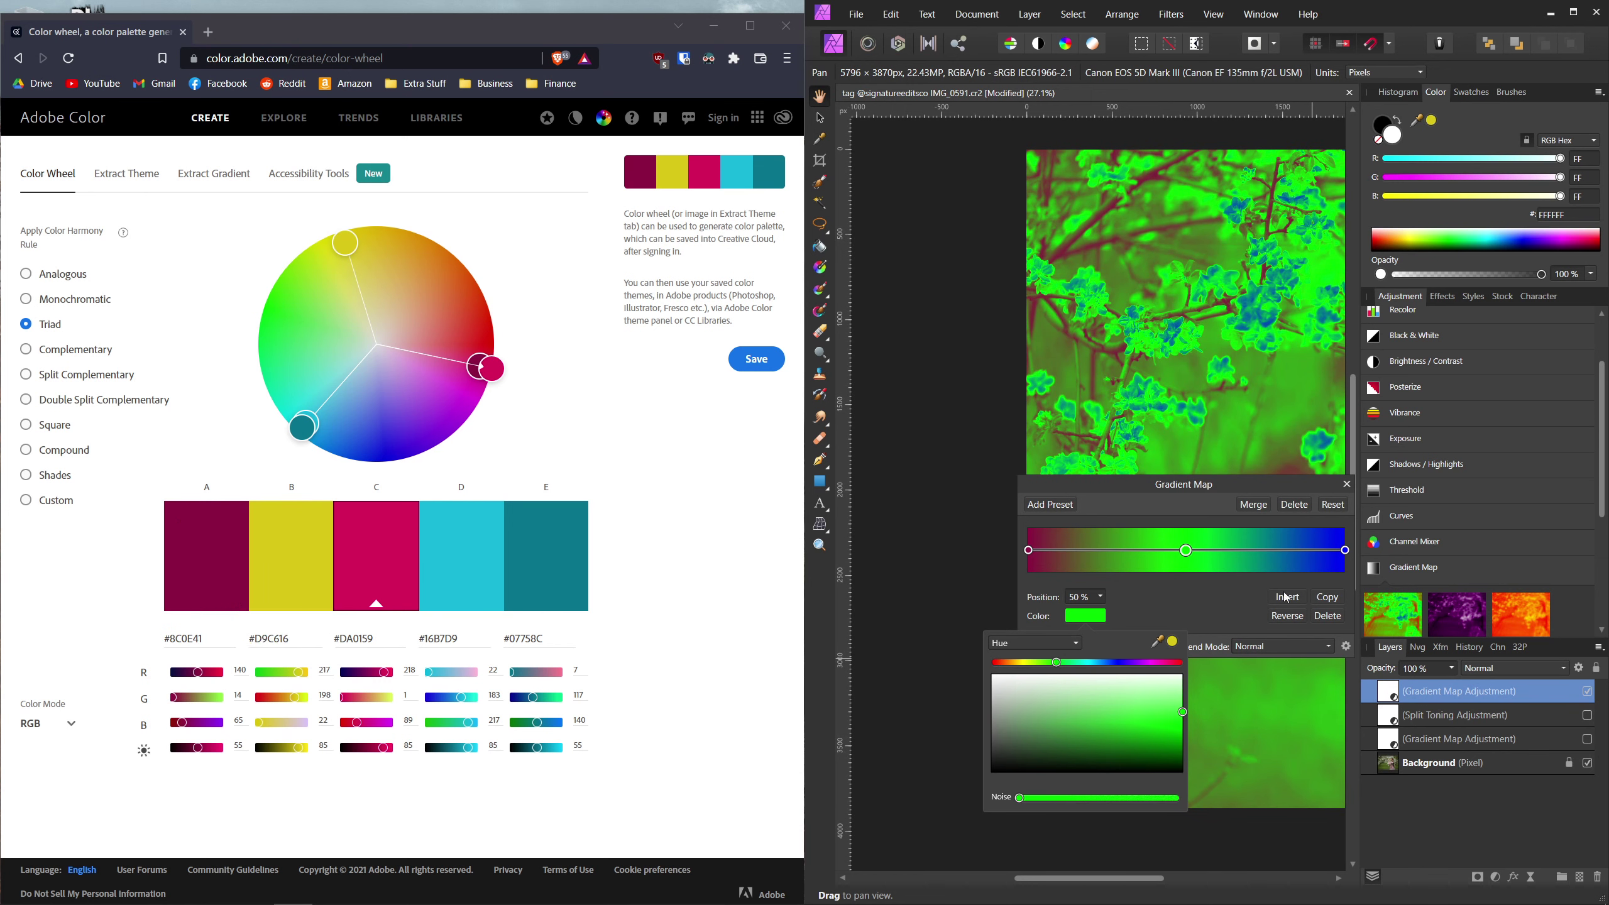
pyautogui.click(1173, 642)
pyautogui.click(1345, 550)
pyautogui.moveTo(1156, 642); pyautogui.dragTo(469, 571)
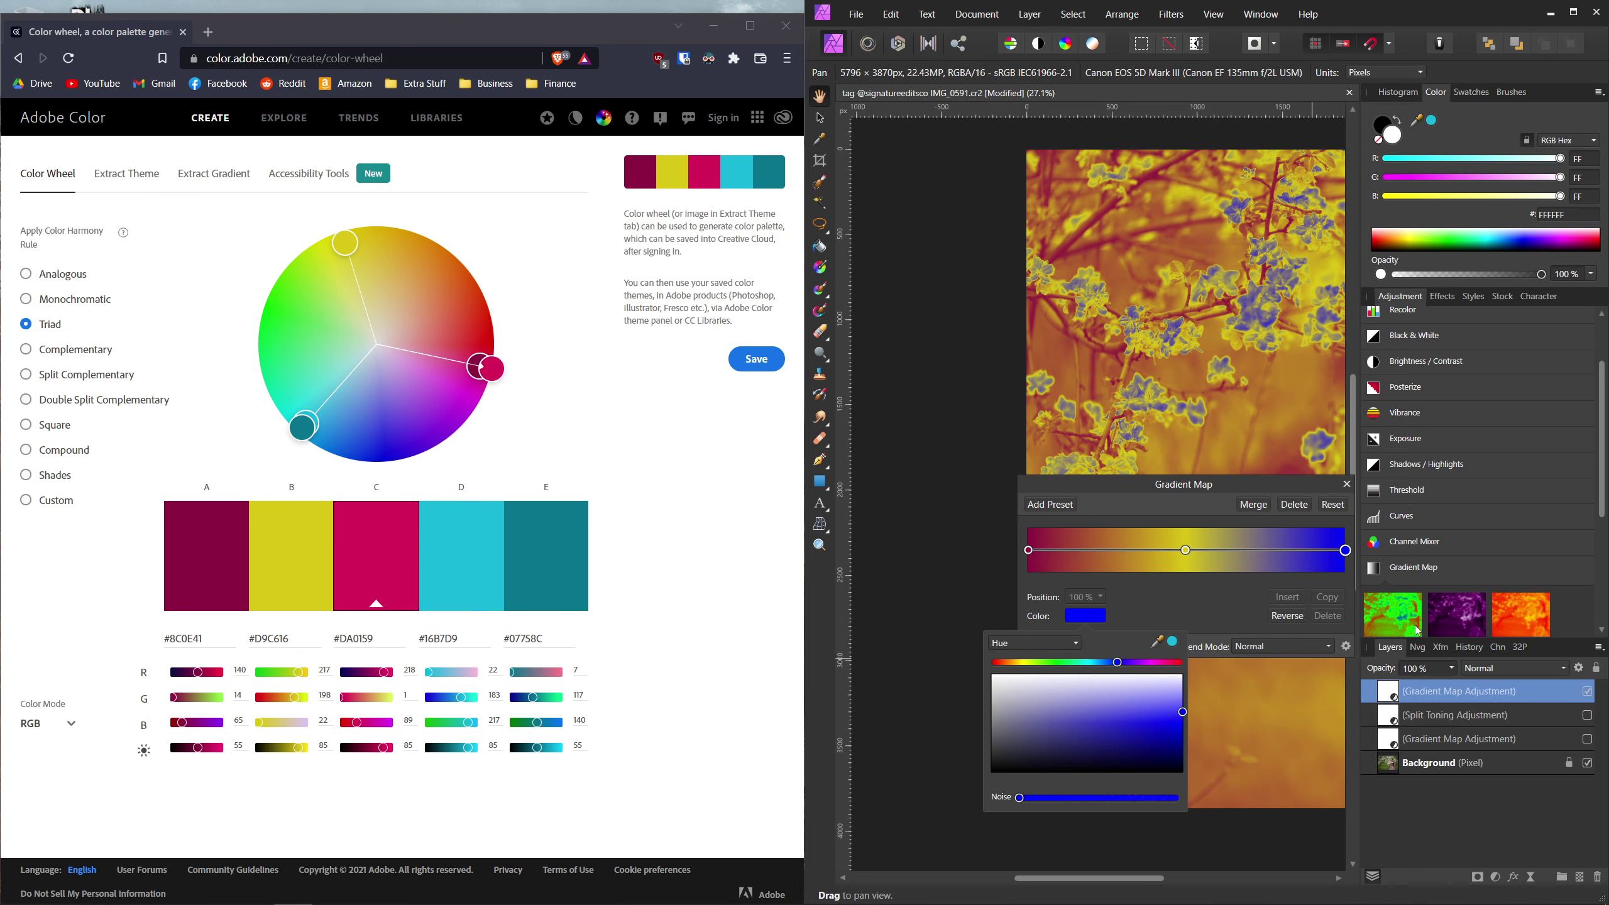
pyautogui.click(1174, 643)
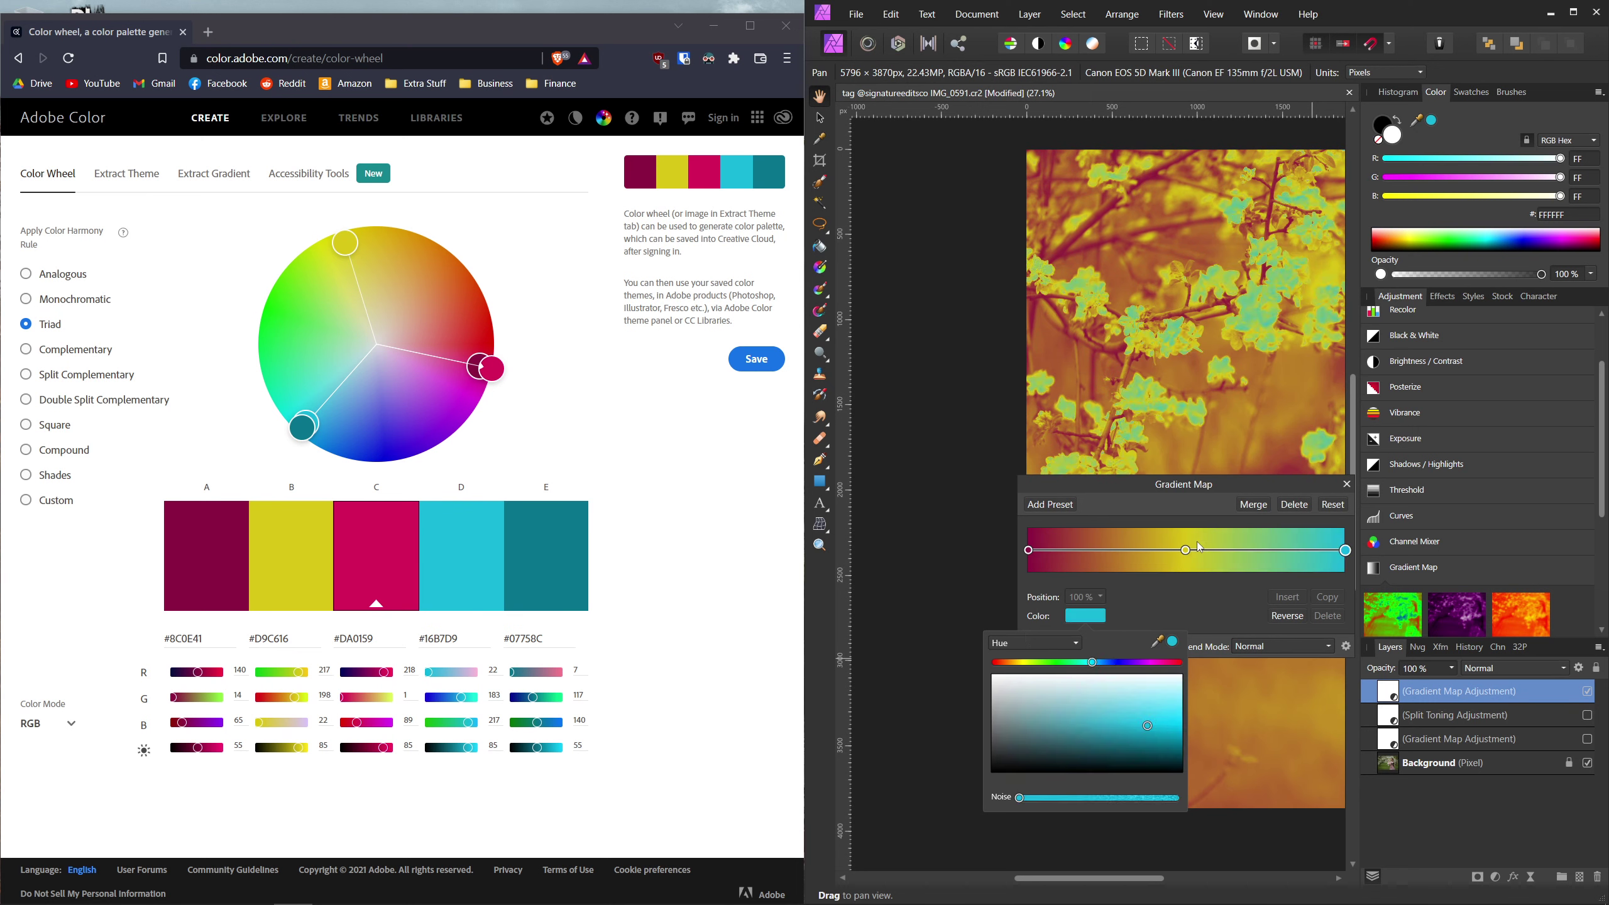
pyautogui.click(1573, 12)
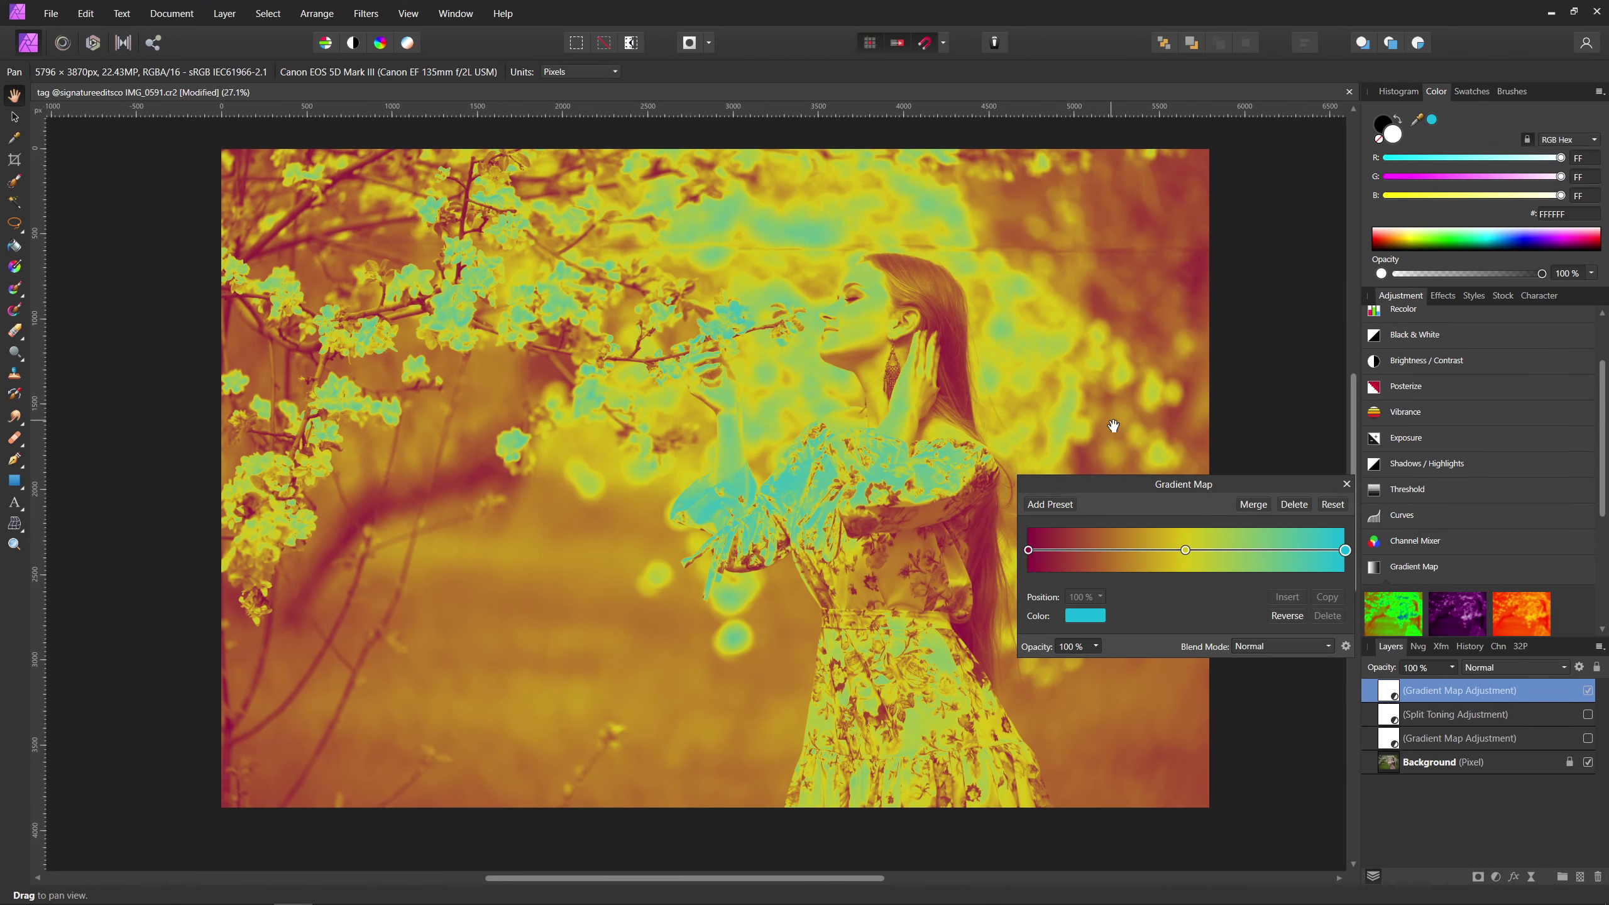
# Set the triad Gradient Map layer to Soft Light blend mode at 33% opacity.
pyautogui.click(1346, 483)
pyautogui.click(1503, 669)
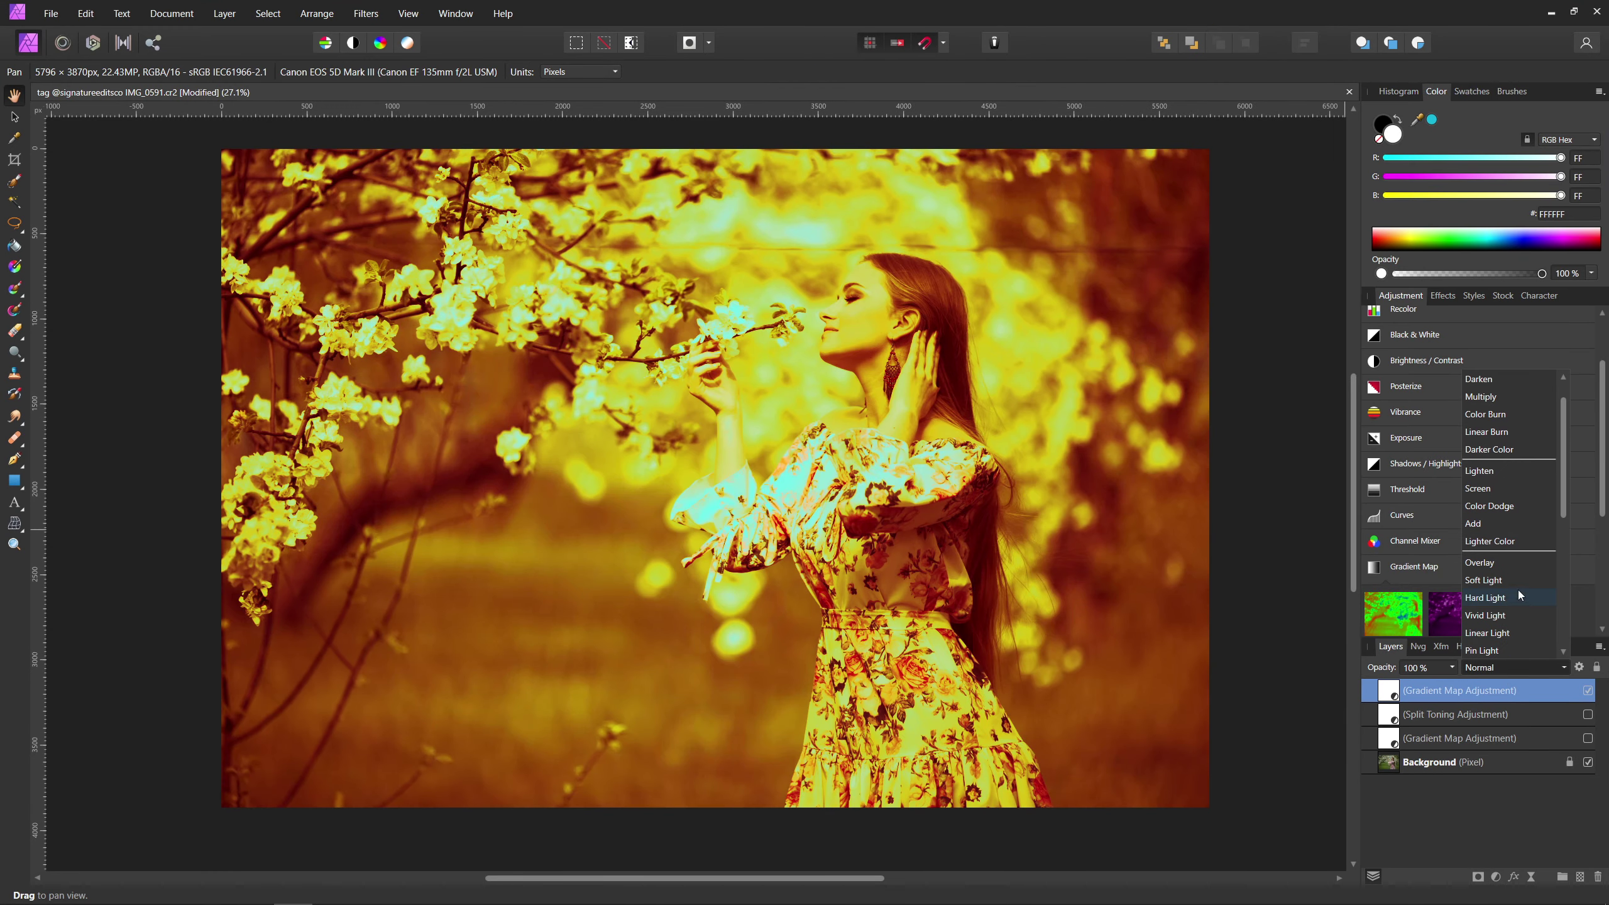
pyautogui.click(1495, 580)
pyautogui.click(1451, 668)
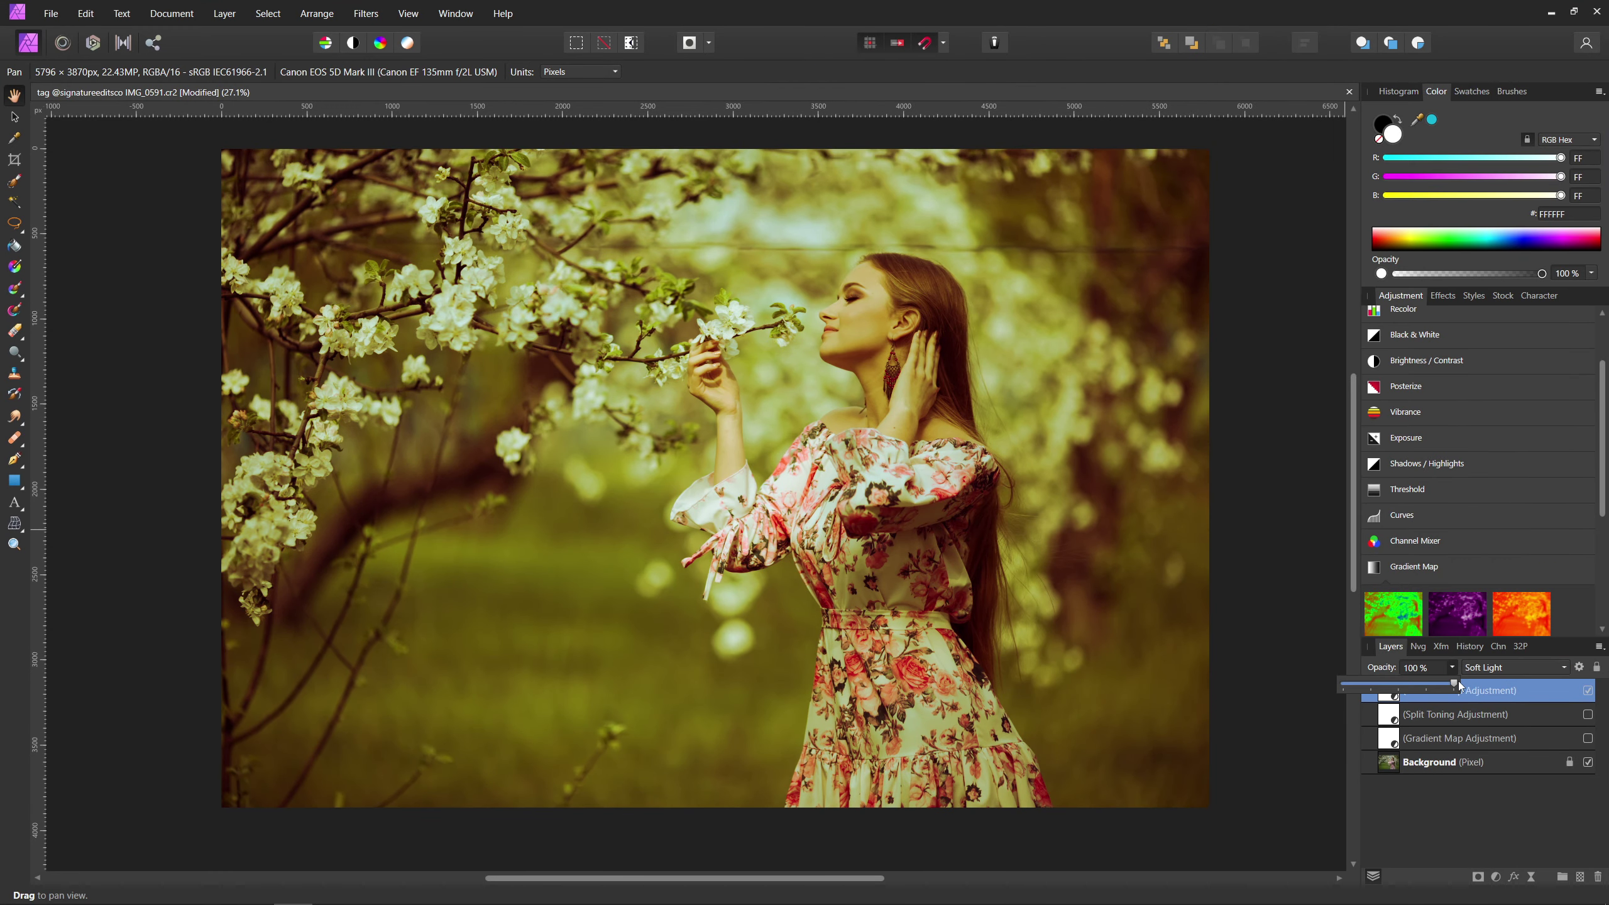
pyautogui.moveTo(1440, 686); pyautogui.dragTo(1379, 693)
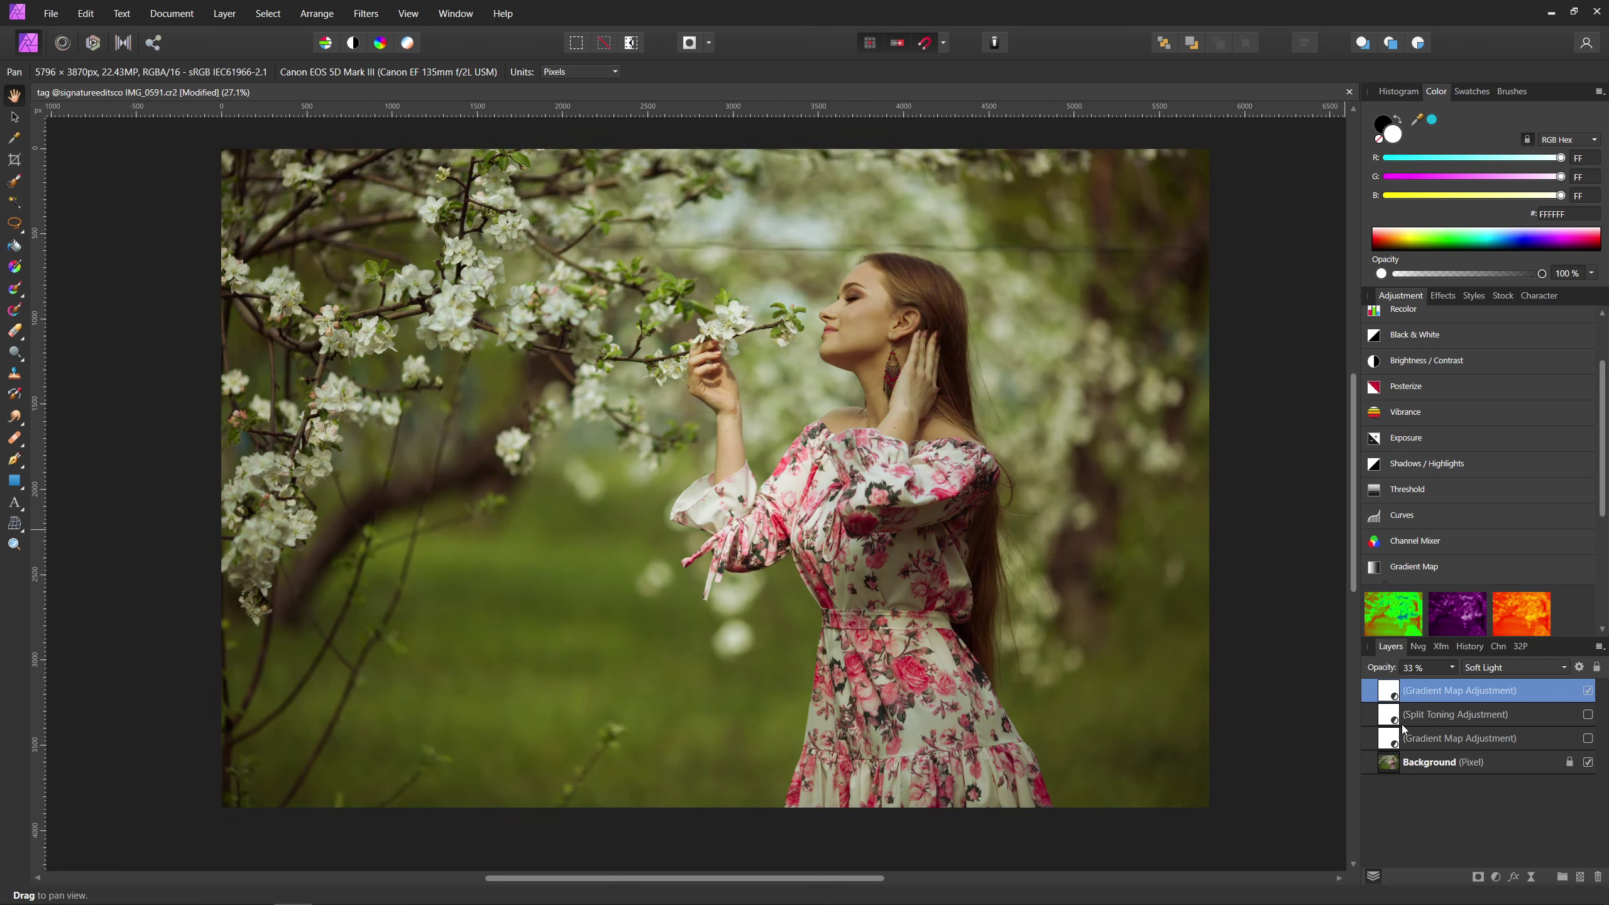